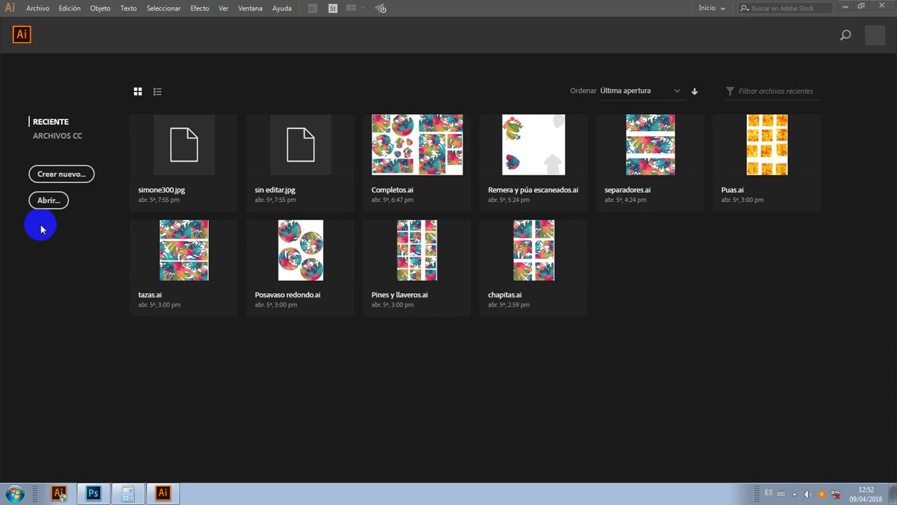
- Open the Nuevo Documento dialog from the start screen's Crear nuevo button
click(88, 179)
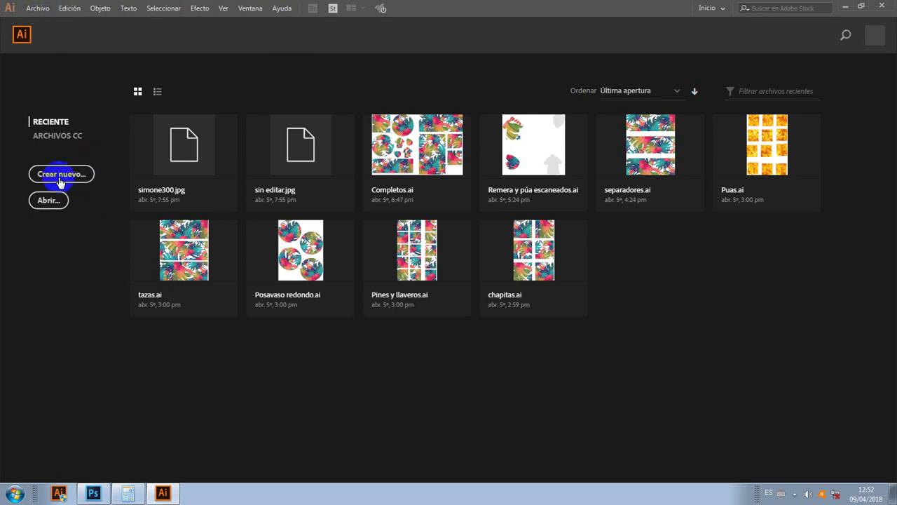
click(60, 181)
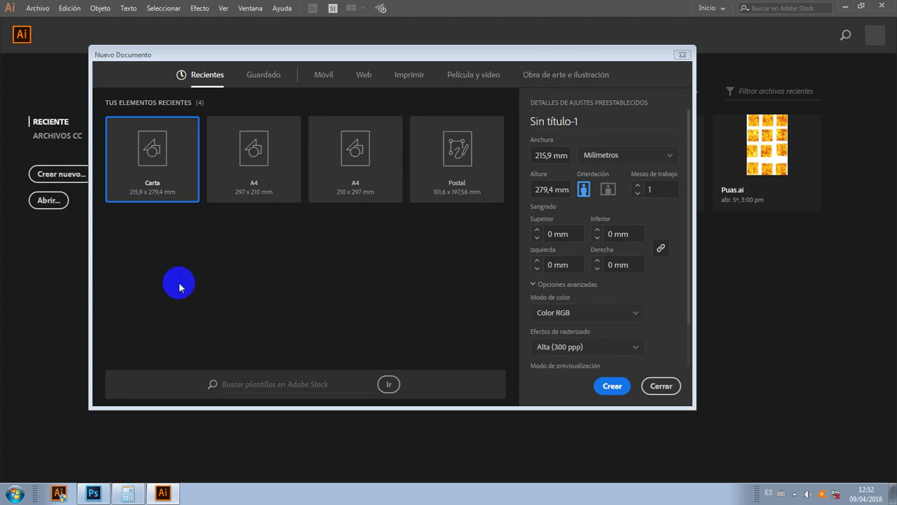
- Create a landscape A4 document, 297 × 210 mm CMYK, from the Recientes preset
click(266, 190)
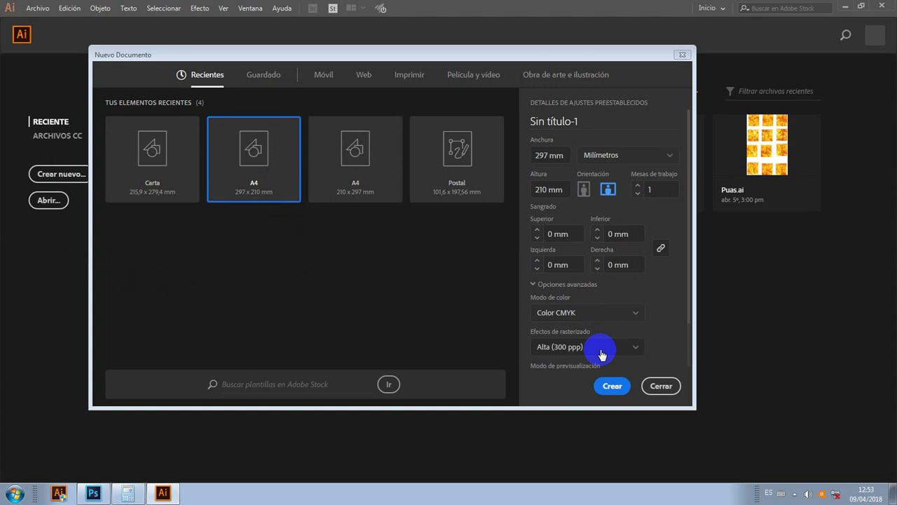
click(615, 389)
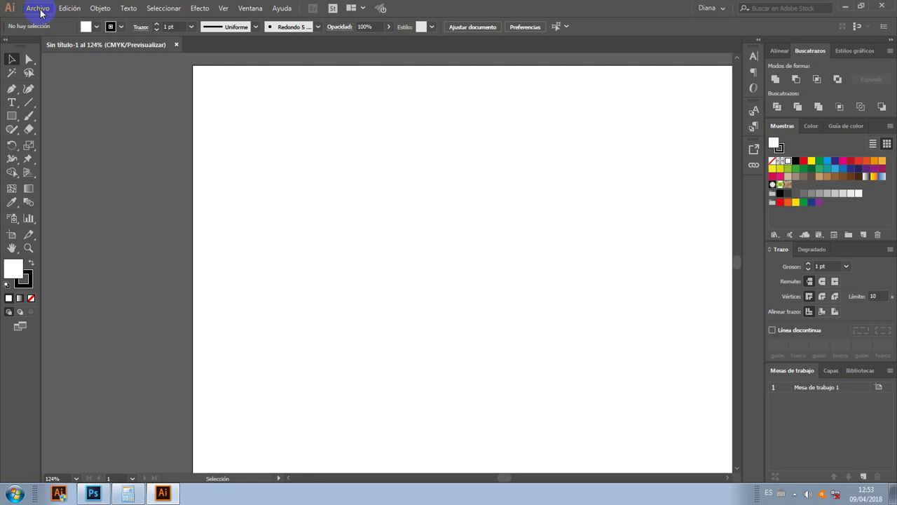
- Place Escaner pvc.png from Imperio Nativo > Cursos > Videos, ready to drop
click(39, 9)
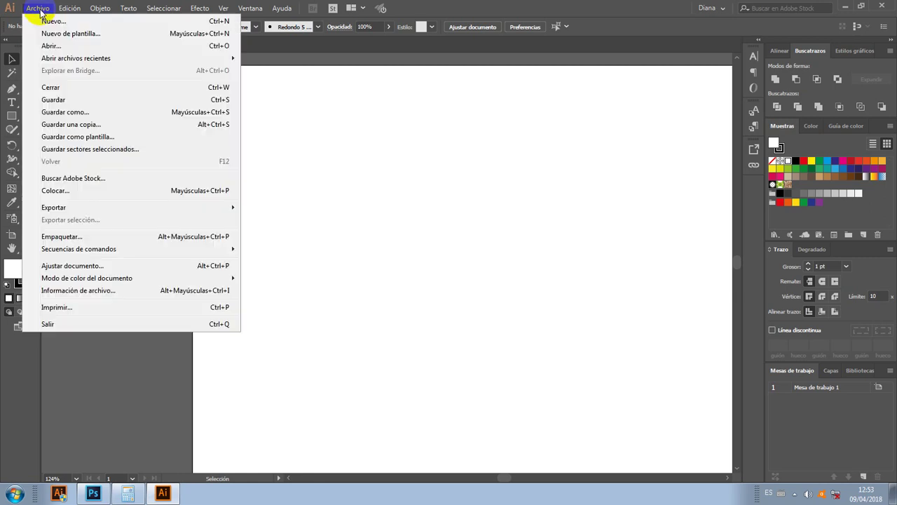
click(83, 196)
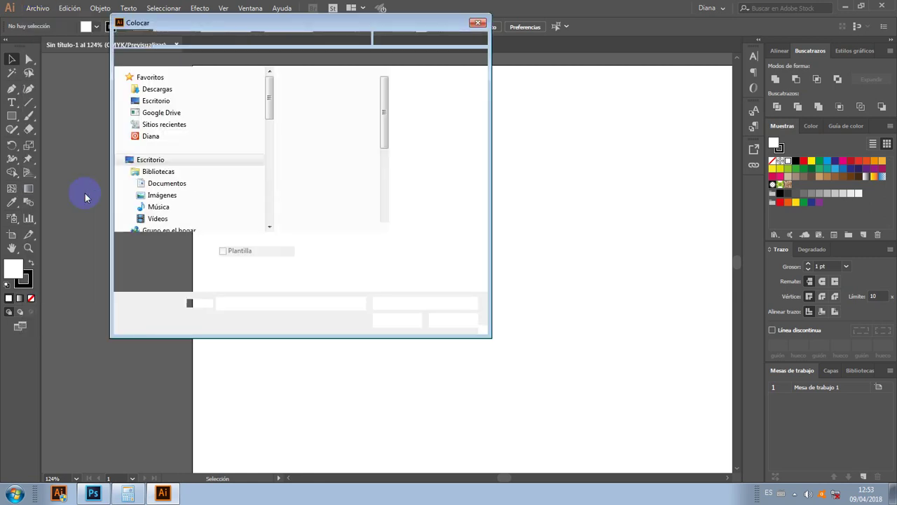
click(154, 136)
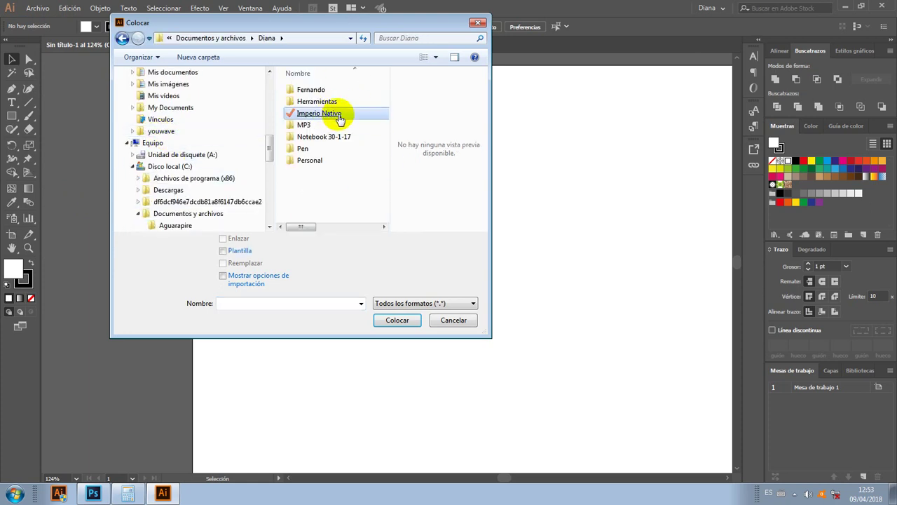
double_click(330, 114)
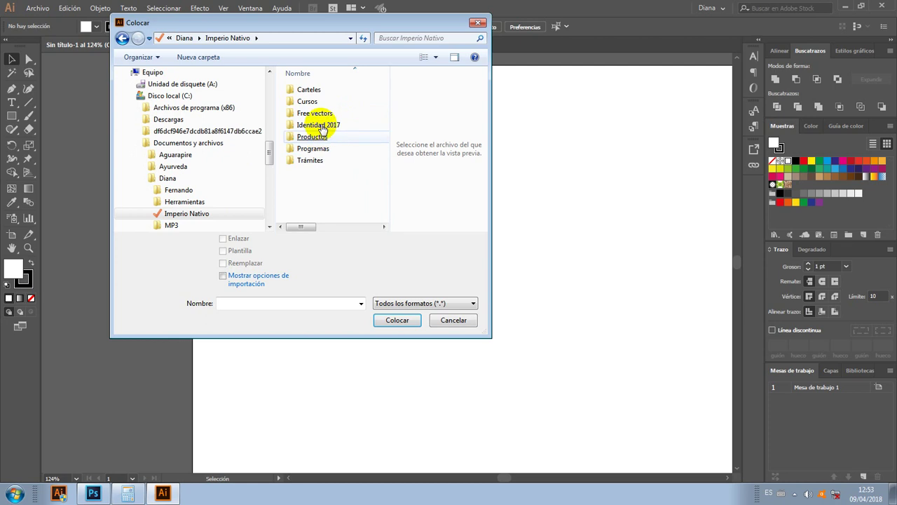
double_click(324, 105)
drag(381, 131, 387, 190)
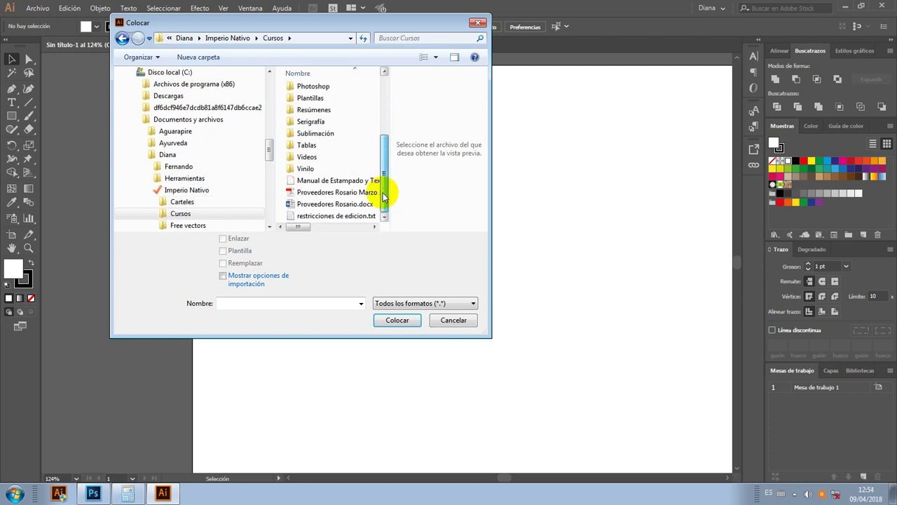
double_click(319, 157)
click(312, 159)
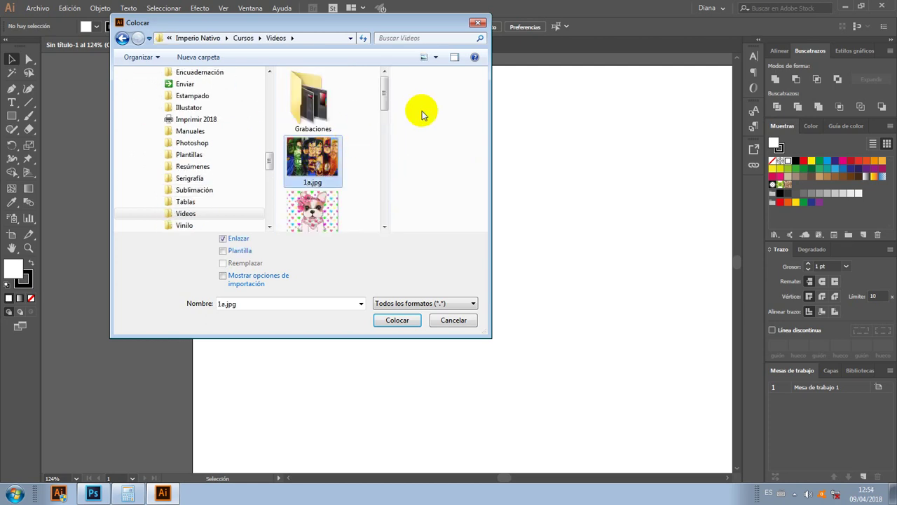
drag(387, 100, 382, 141)
click(334, 151)
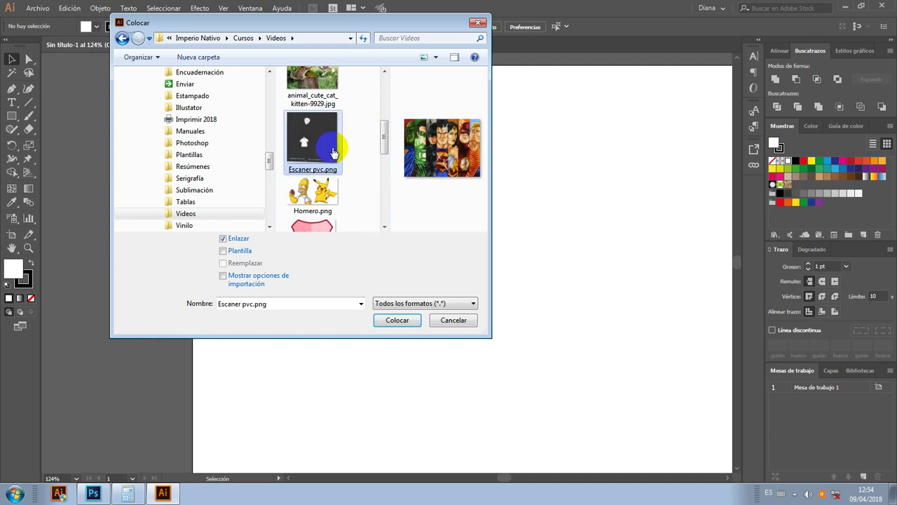
double_click(334, 151)
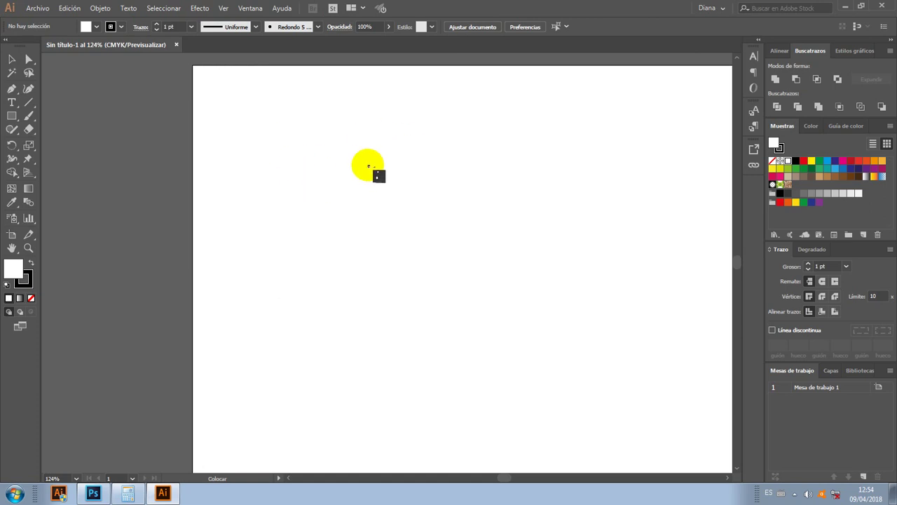
- Drop the Escaner pvc.png scan onto the artboard and nudge it upward
click(277, 139)
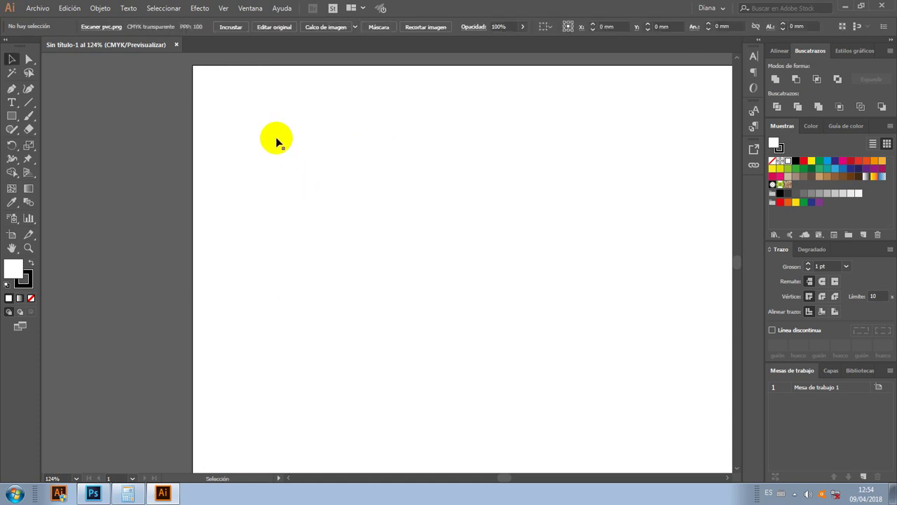
drag(685, 283, 633, 247)
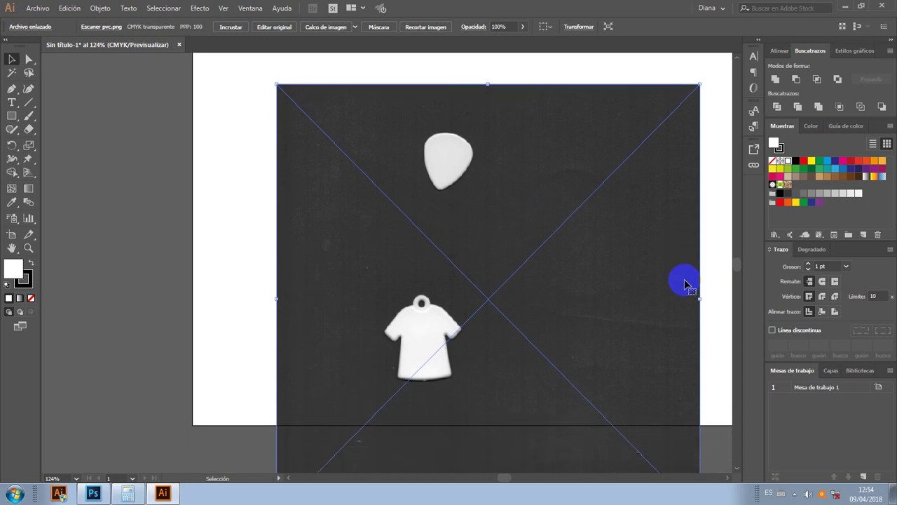
scroll(633, 247, down, 1)
scroll(633, 247, up, 1)
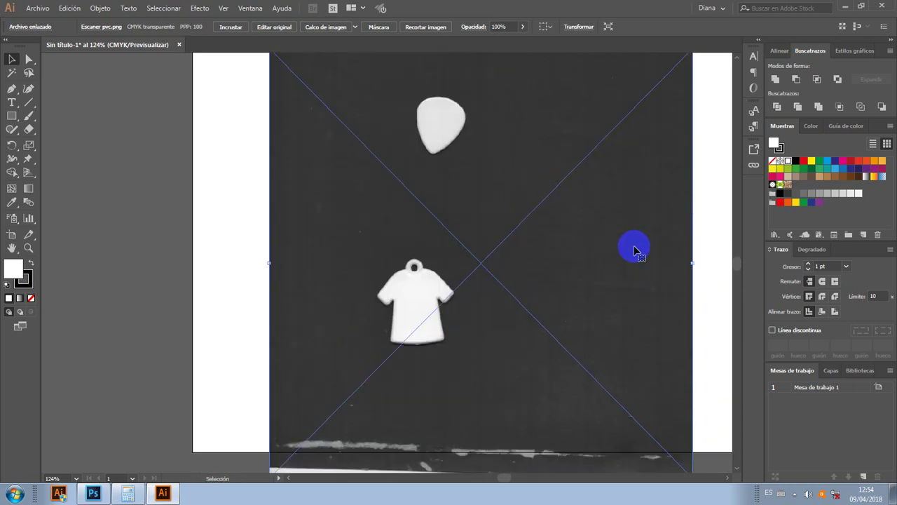
scroll(633, 249, up, 1)
drag(607, 366, 605, 338)
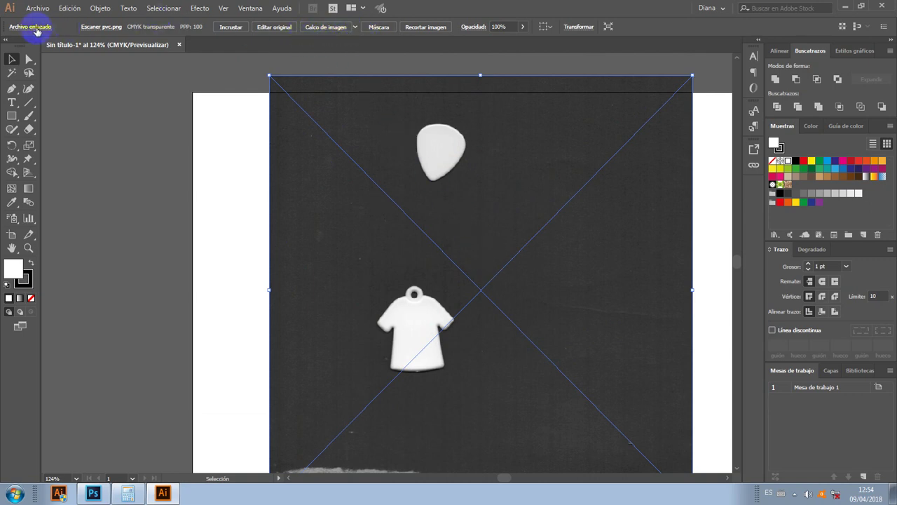
click(724, 10)
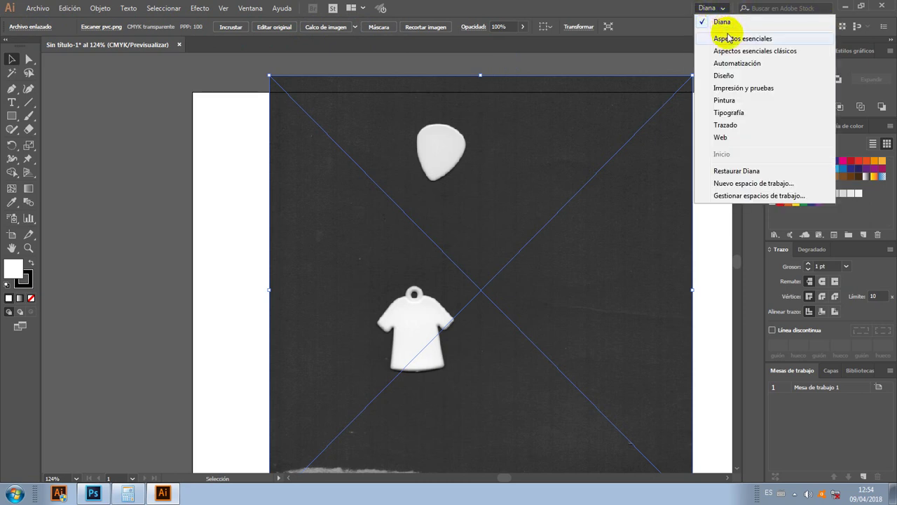
click(725, 40)
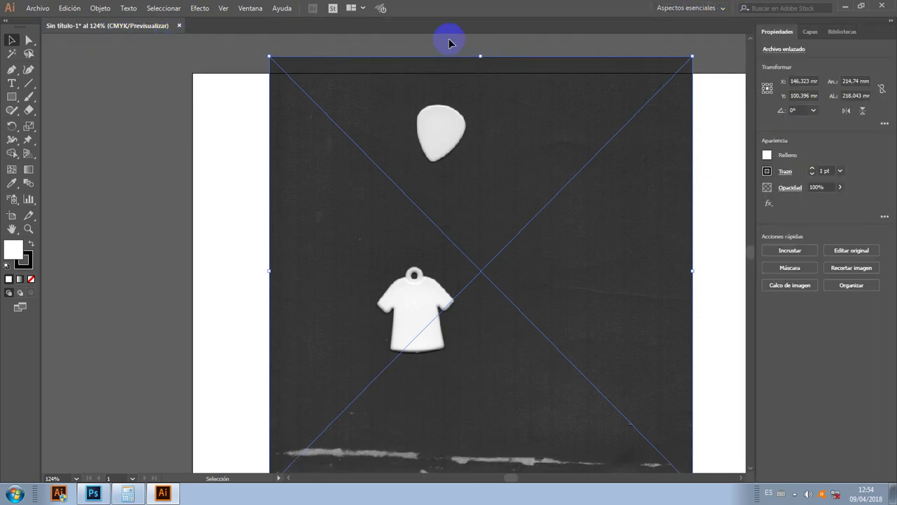
click(723, 9)
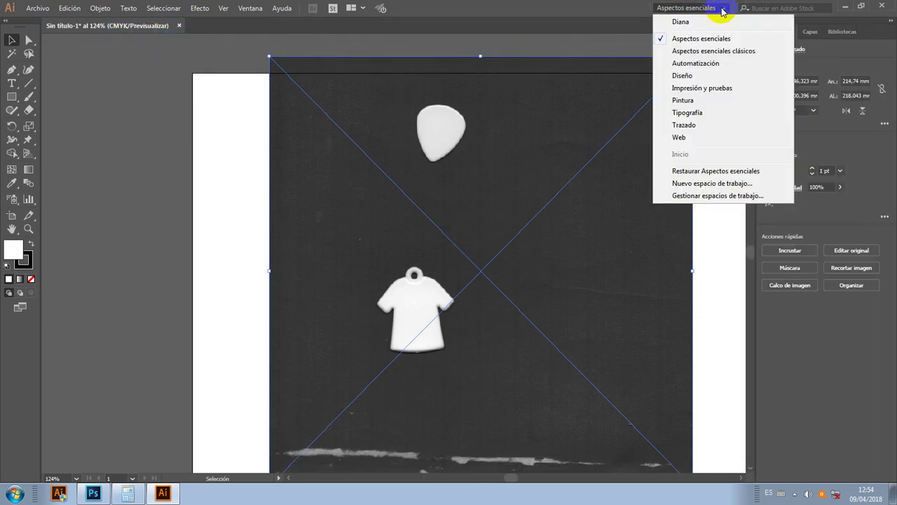
click(690, 75)
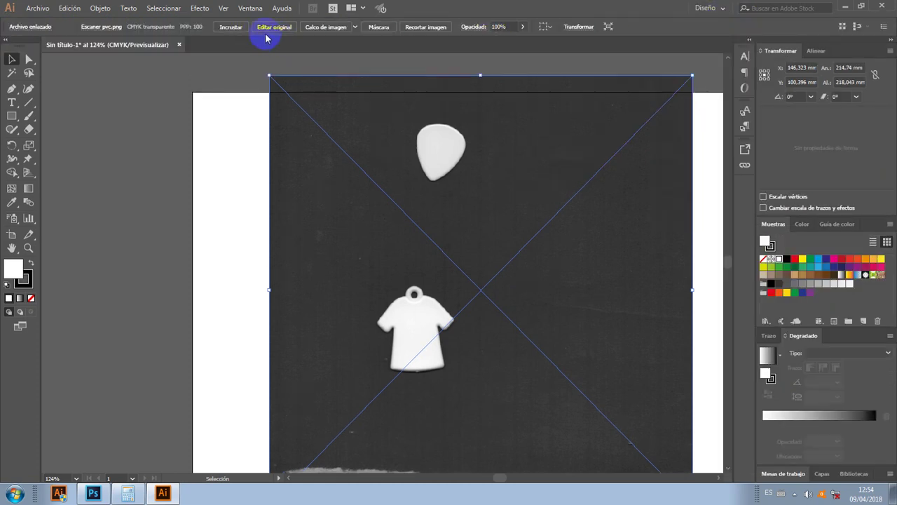
click(723, 9)
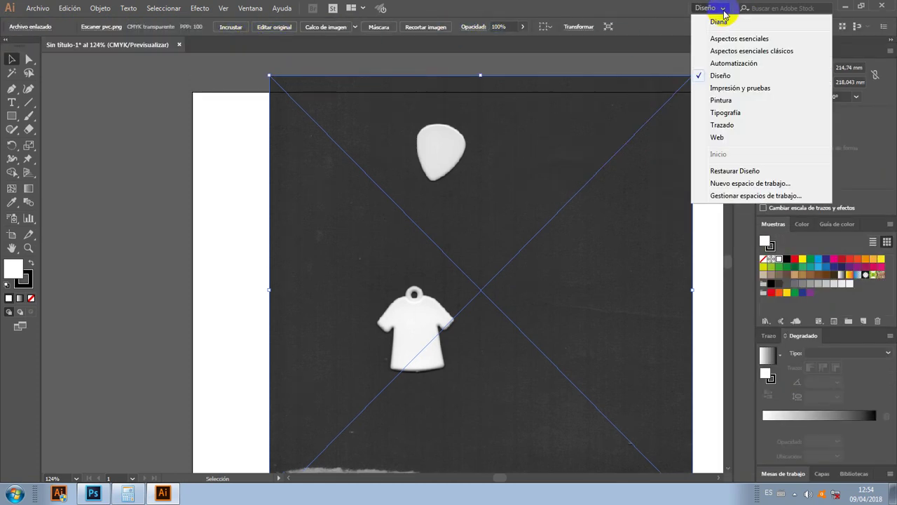
click(727, 21)
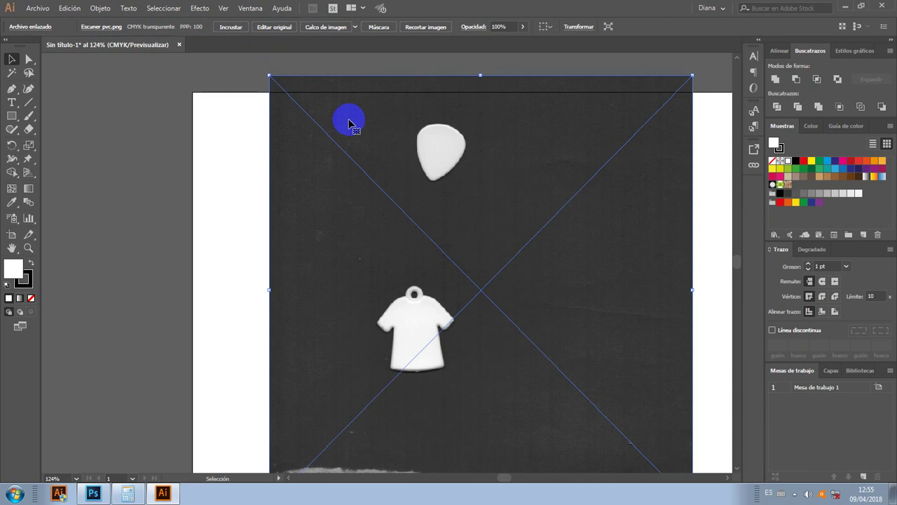
- Trace the placed scan with the 3 colores Image Trace preset
click(224, 130)
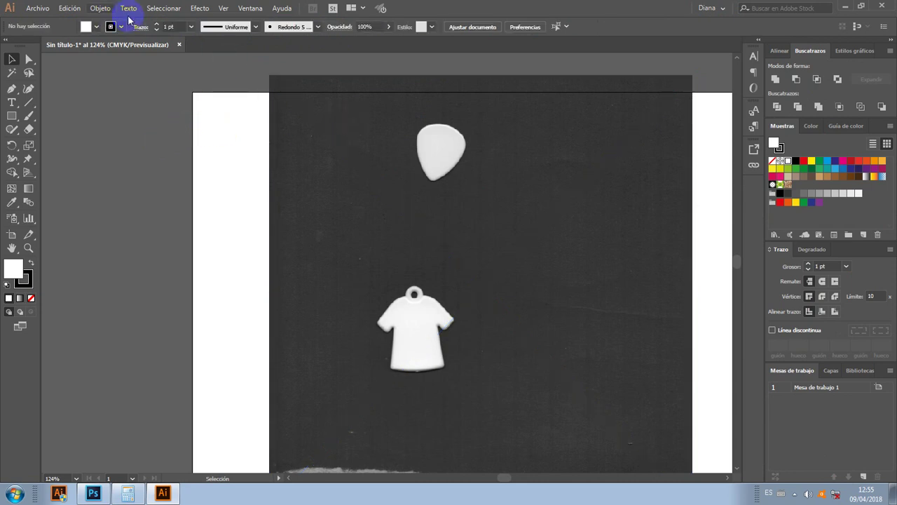
click(364, 182)
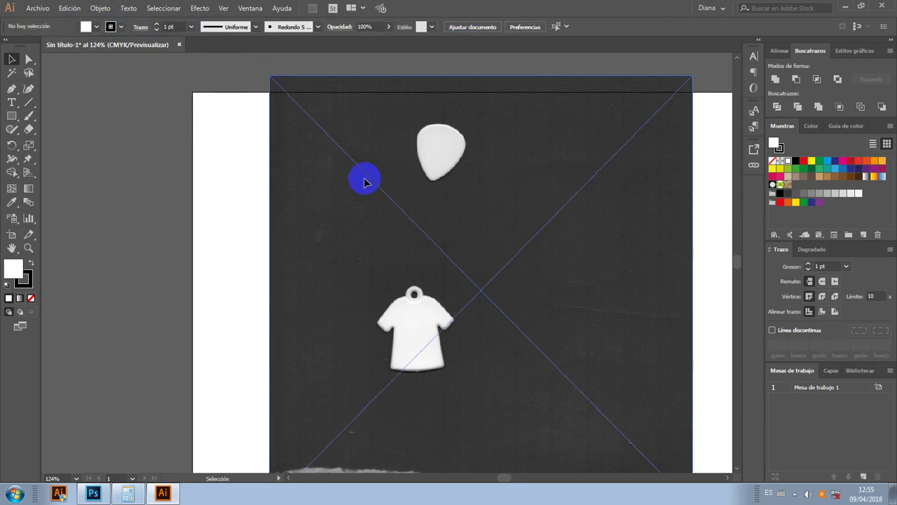
click(365, 182)
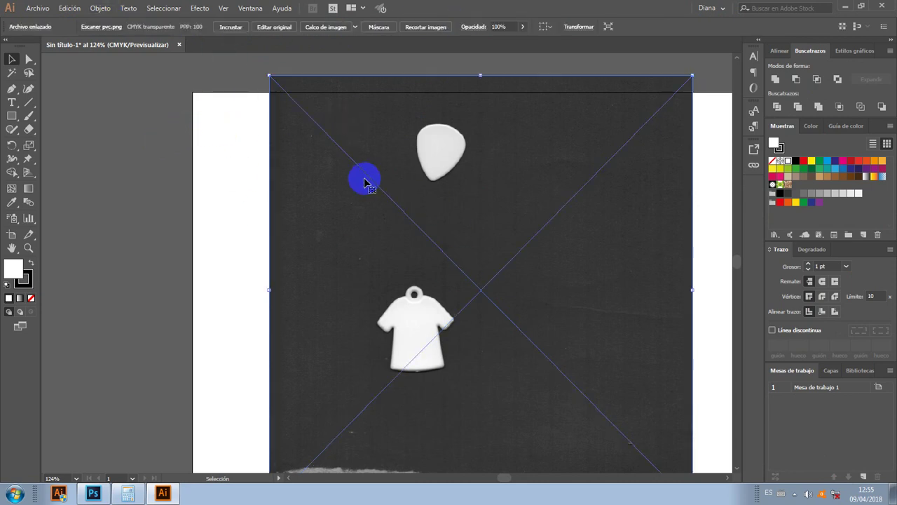
click(356, 28)
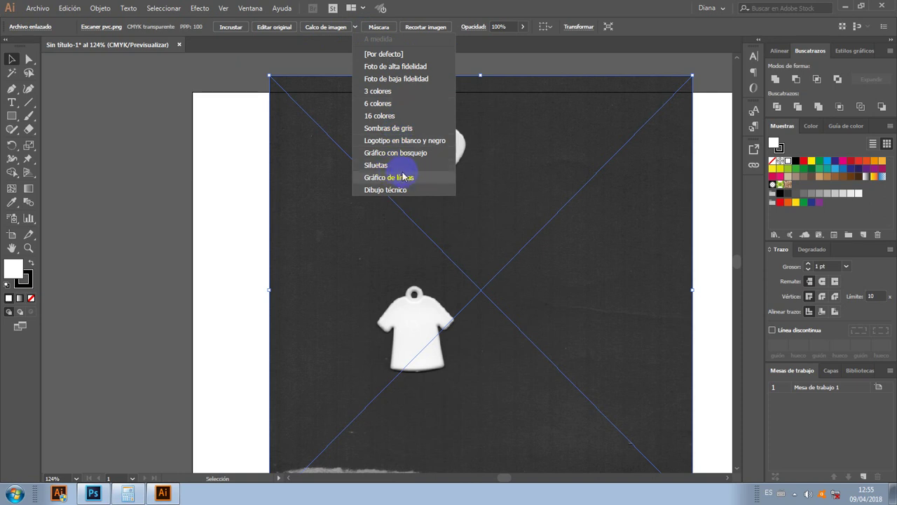
click(431, 92)
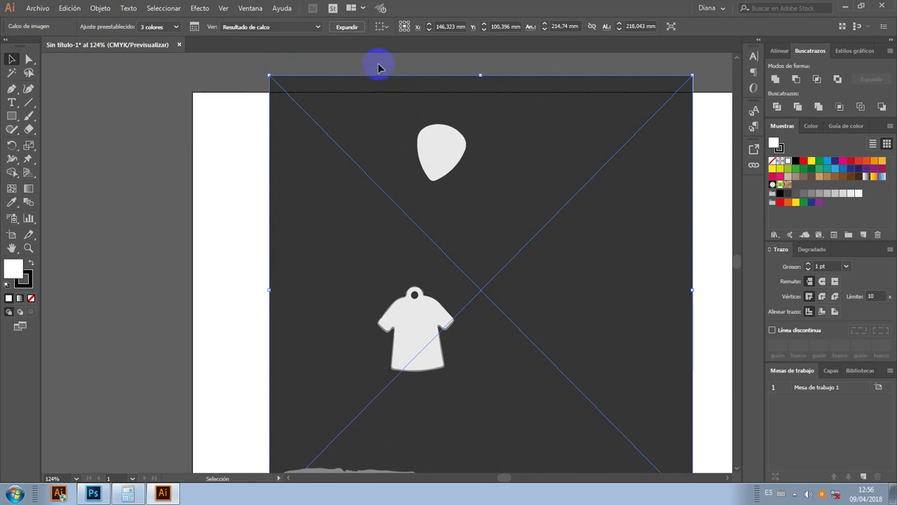
- Expand the tracing and shift the artwork slightly up and left with Direct Selection
click(355, 30)
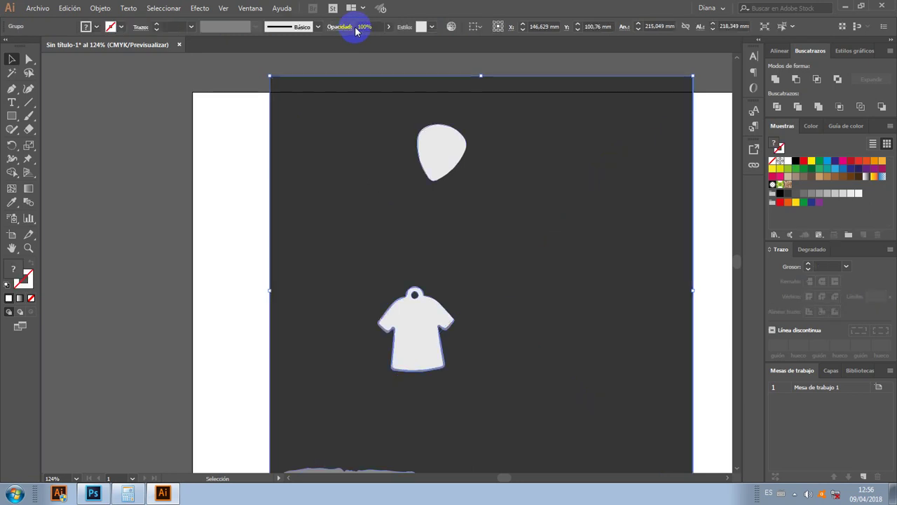
click(426, 141)
click(29, 61)
click(428, 134)
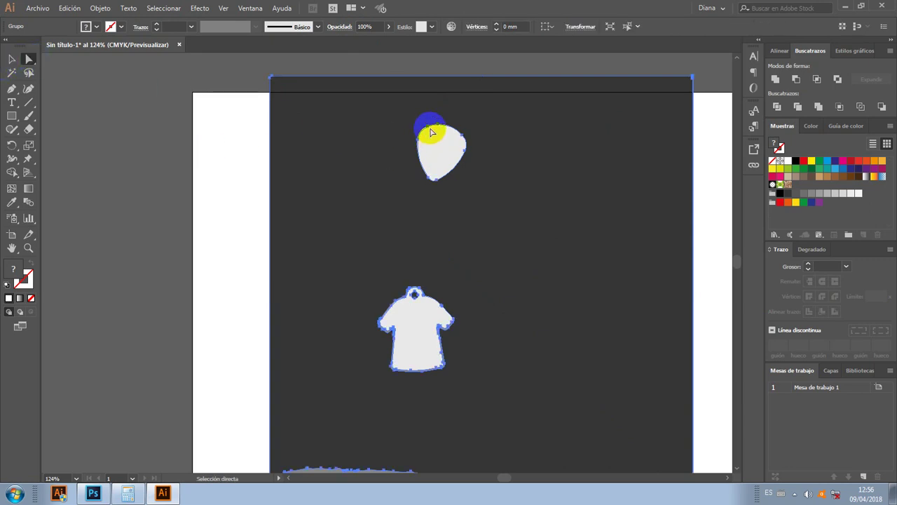
drag(441, 131, 510, 205)
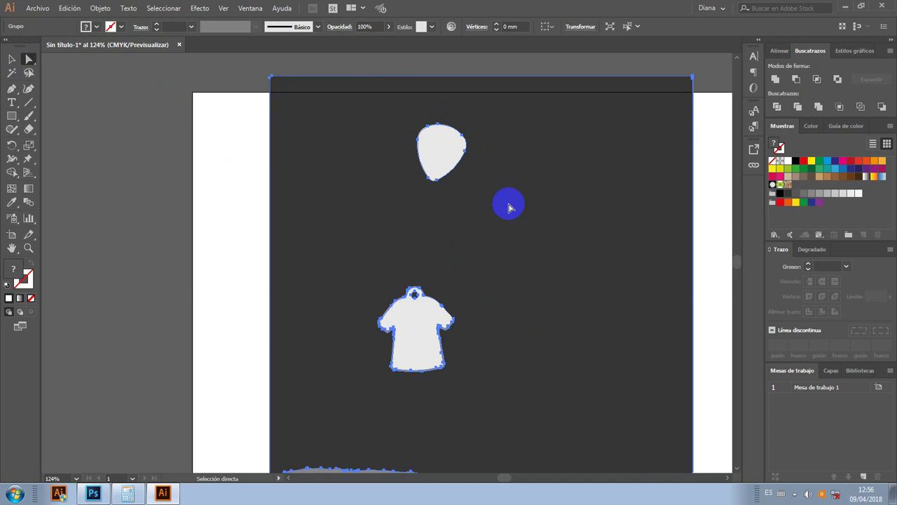
drag(509, 208, 472, 197)
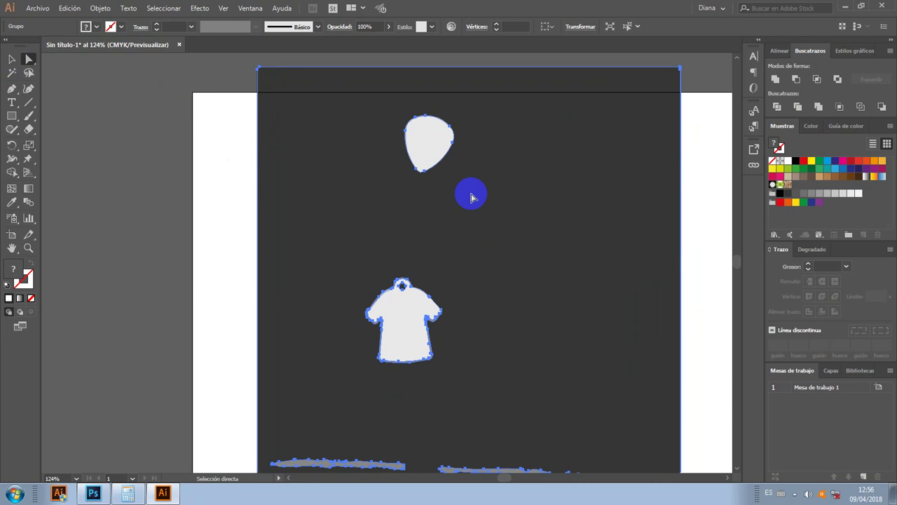
- Ungroup the traced artwork into separate objects and deselect everything
right_click(472, 197)
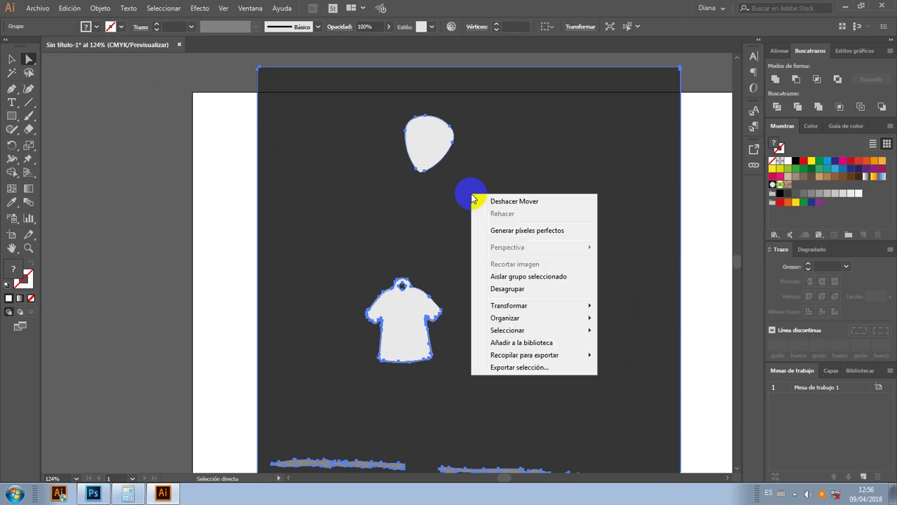
click(528, 291)
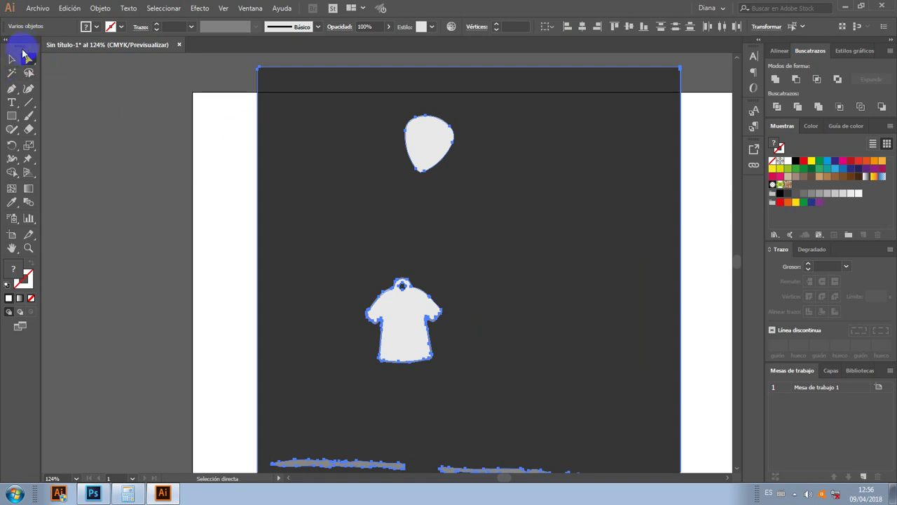
click(11, 60)
click(245, 153)
click(221, 150)
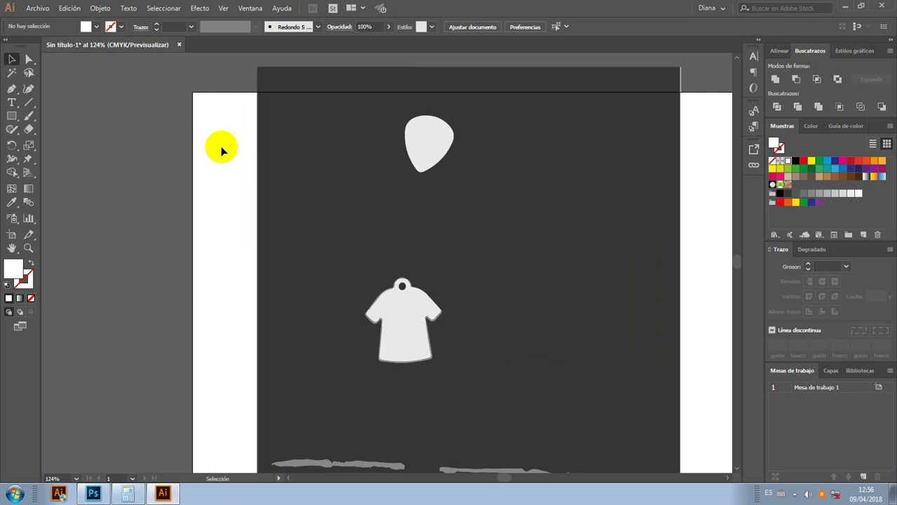
- Drag the dark background rectangle off to the left and delete it
drag(457, 217, 191, 180)
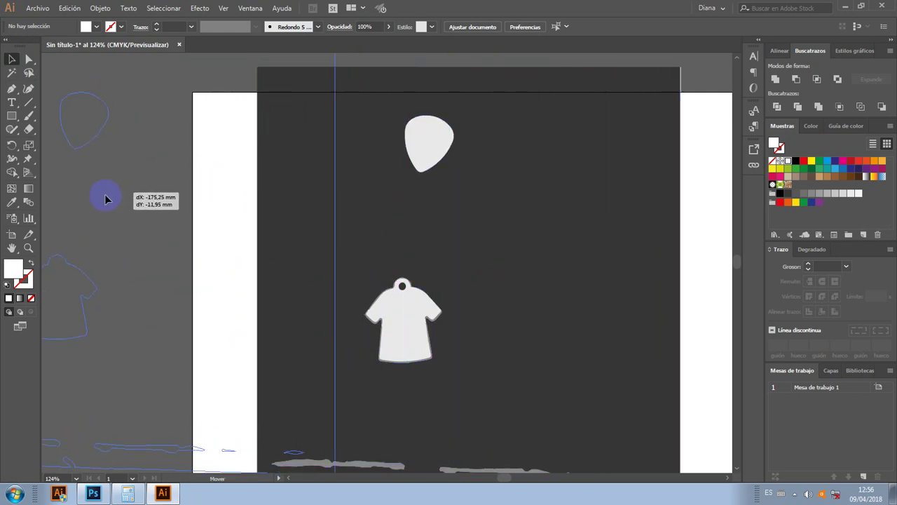
drag(191, 181, 96, 204)
drag(181, 203, 140, 209)
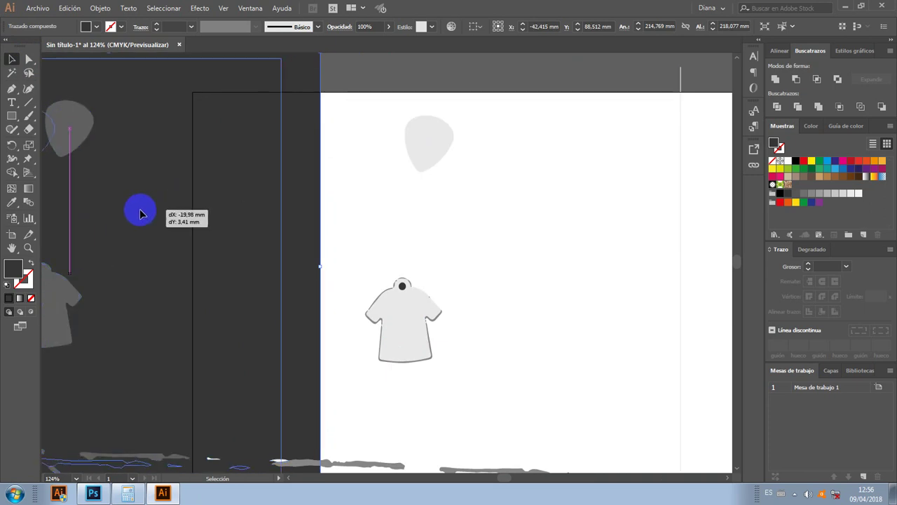
key(Delete)
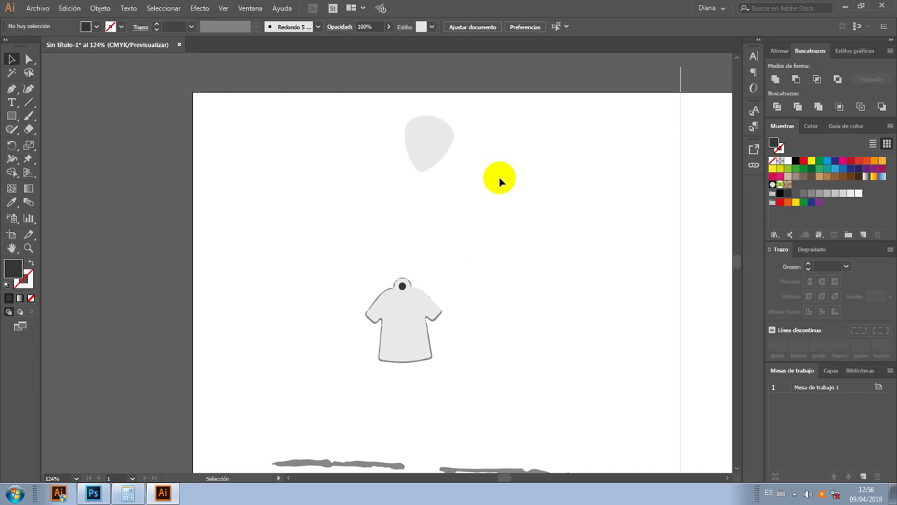
scroll(521, 259, down, 1)
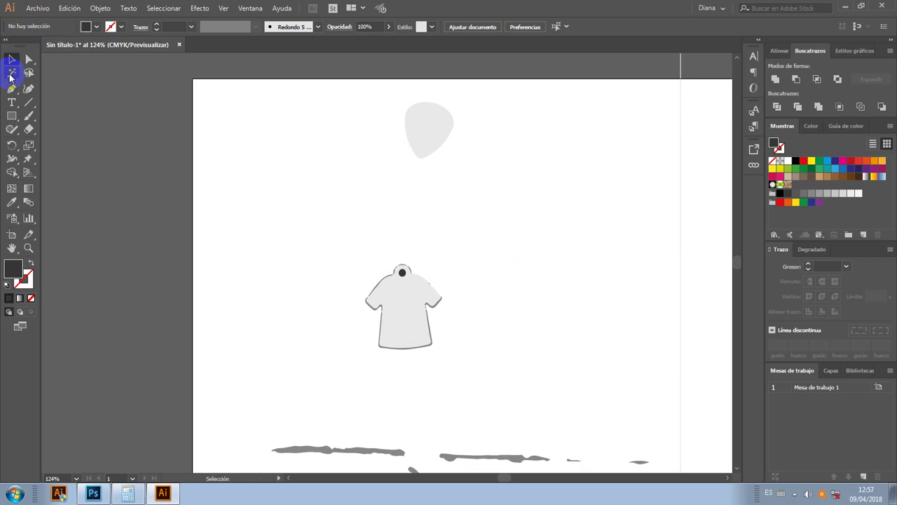
- Magic Wand-select the drop and shirt fills and move them to the left pasteboard
click(11, 74)
click(438, 129)
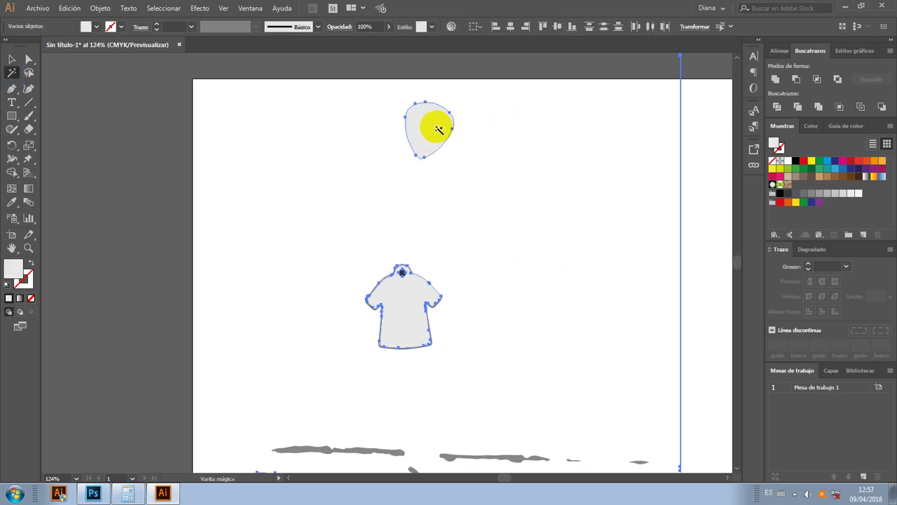
click(12, 61)
mouse_move(364, 303)
mouse_down()
mouse_move(2, 270)
mouse_move(240, 324)
mouse_move(40, 318)
mouse_move(60, 323)
mouse_up()
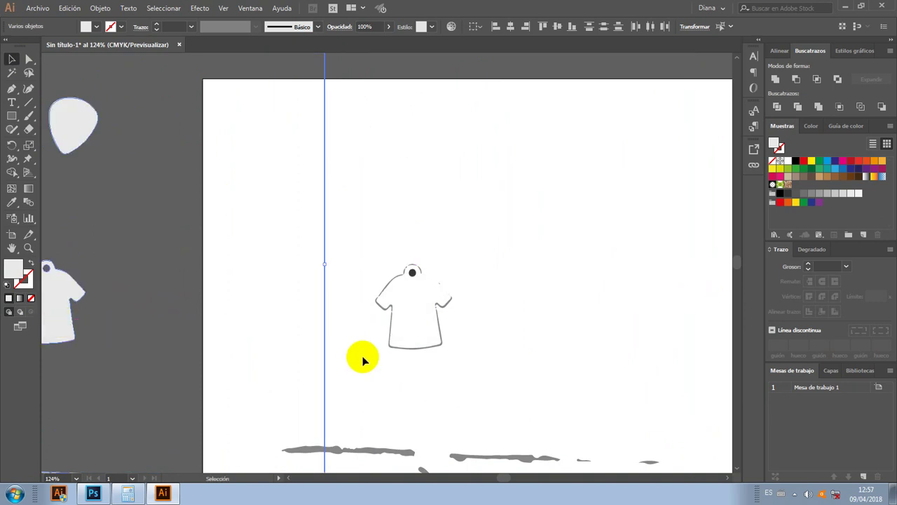
- Zoom out to 50% and delete the leftover strokes and shirt outline on the page
click(28, 249)
click(401, 297)
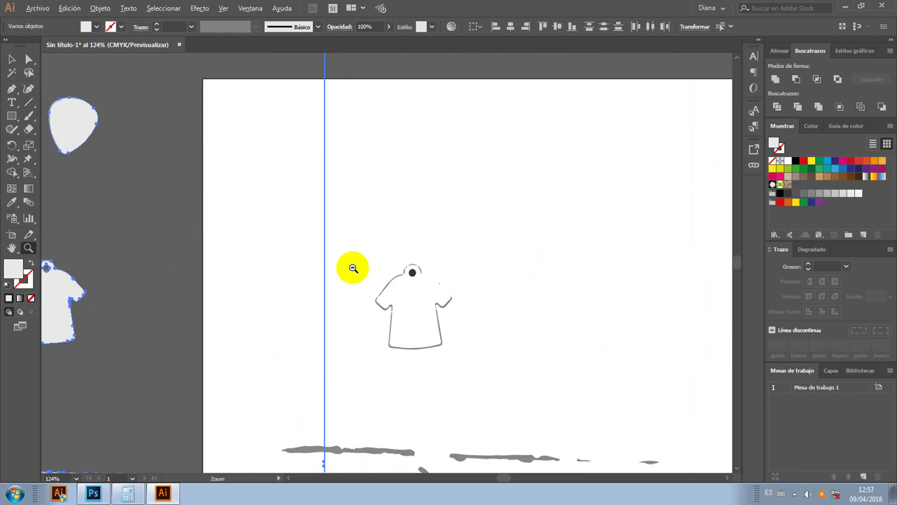
alt+click(507, 301)
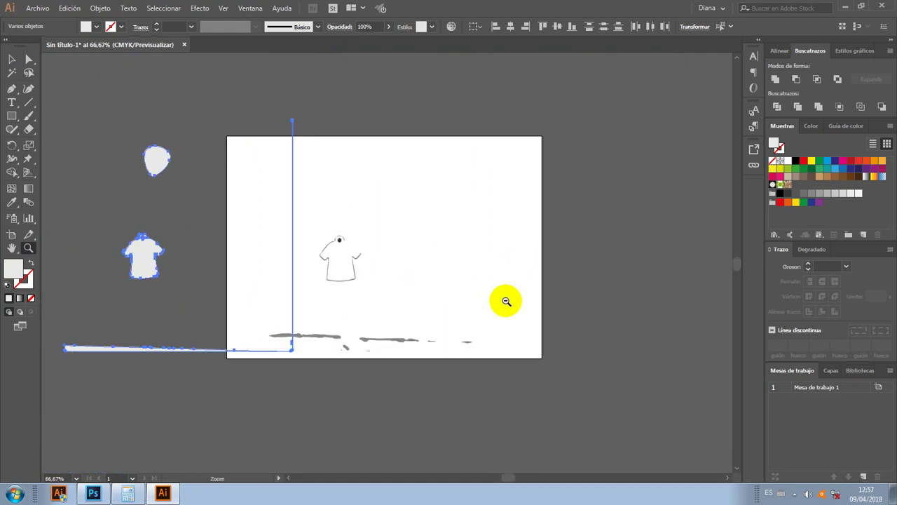
alt+click(311, 267)
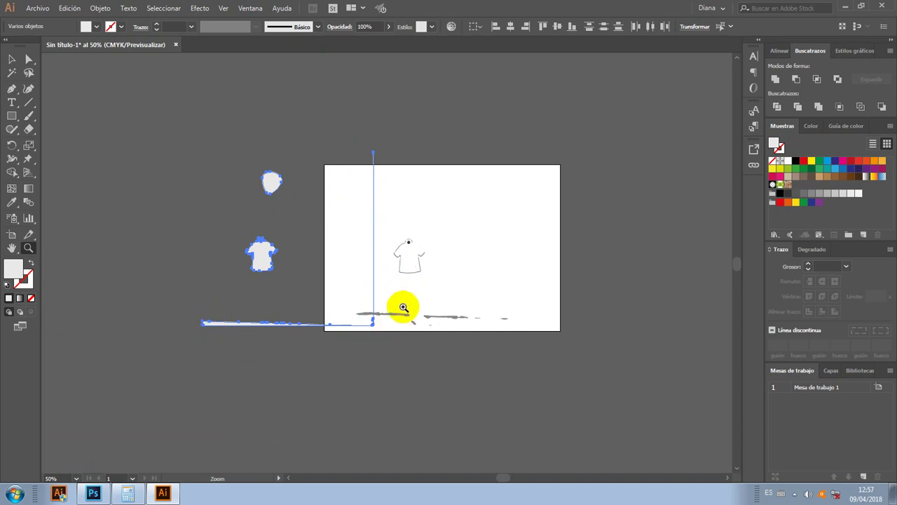
click(11, 61)
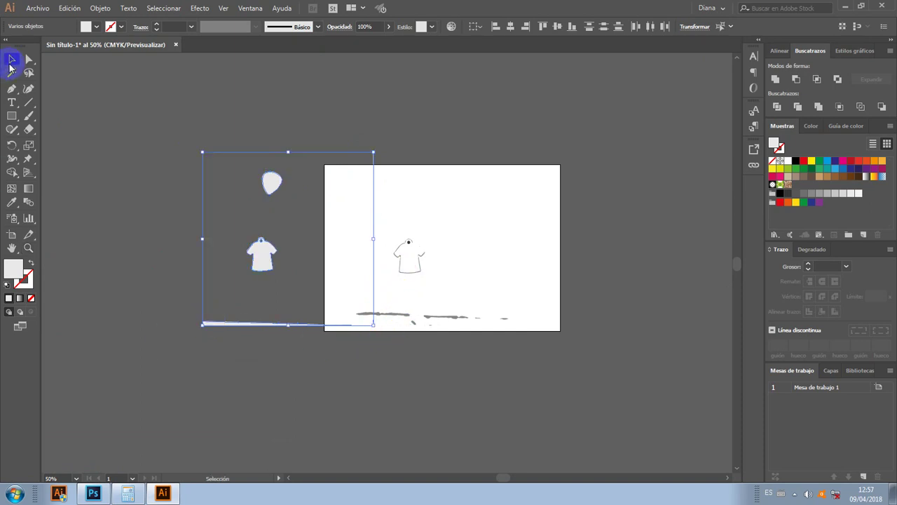
click(499, 192)
mouse_move(356, 140)
mouse_down()
mouse_move(419, 294)
mouse_move(543, 363)
mouse_up()
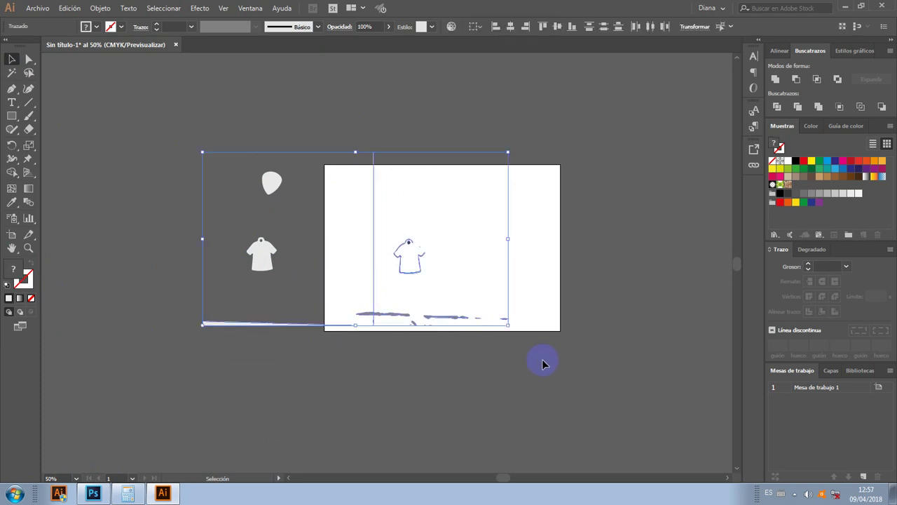
key(Delete)
drag(173, 294, 573, 381)
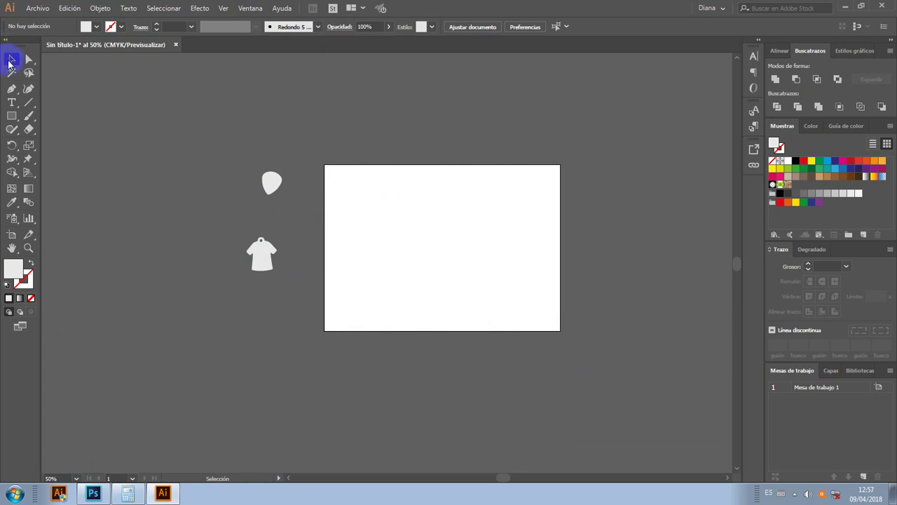
- Move the drop and shirt shapes back onto the page and zoom in on them
drag(221, 157, 286, 288)
drag(261, 252, 410, 284)
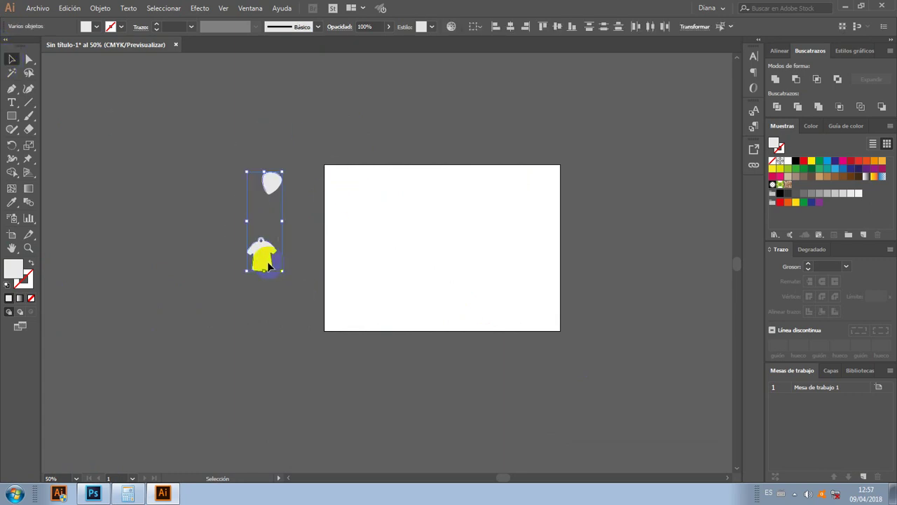
click(465, 256)
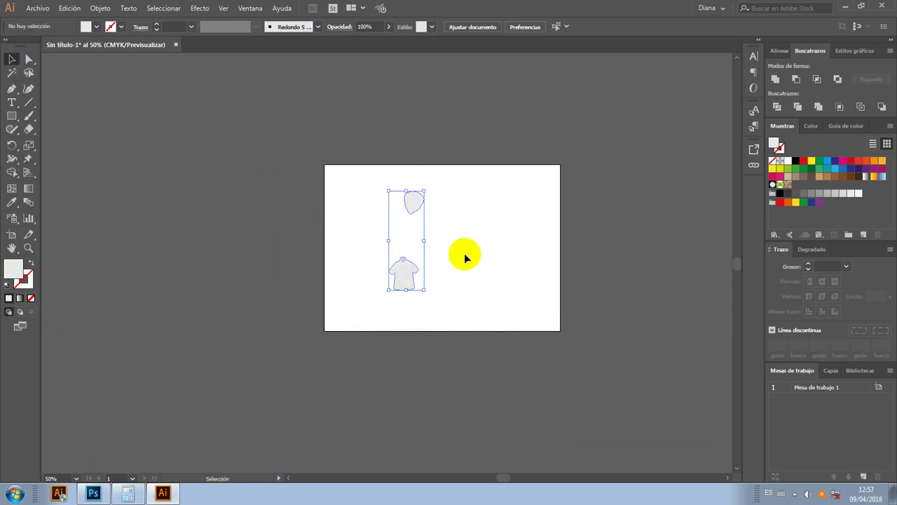
key(z)
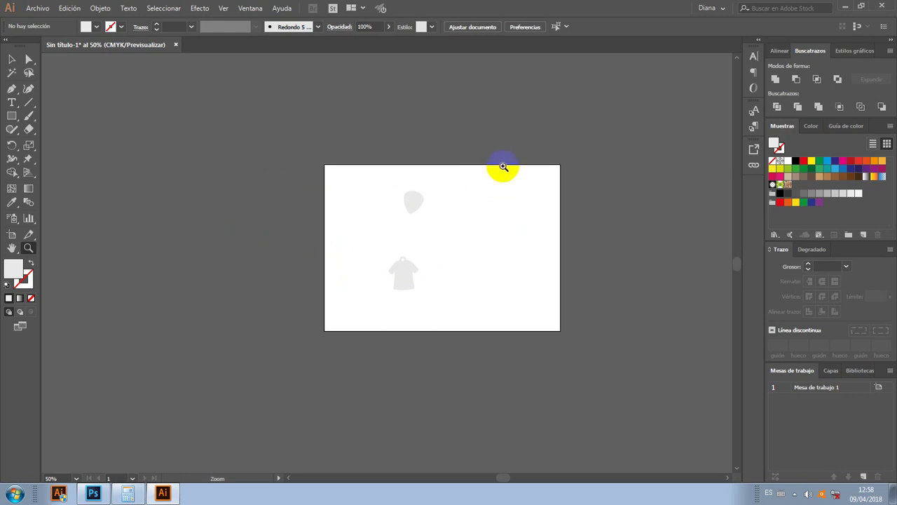
drag(482, 158, 370, 281)
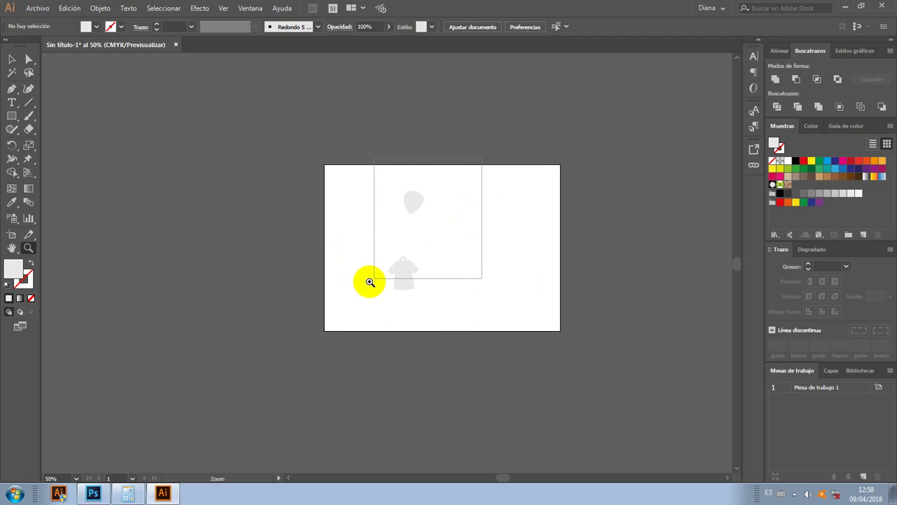
drag(371, 281, 320, 319)
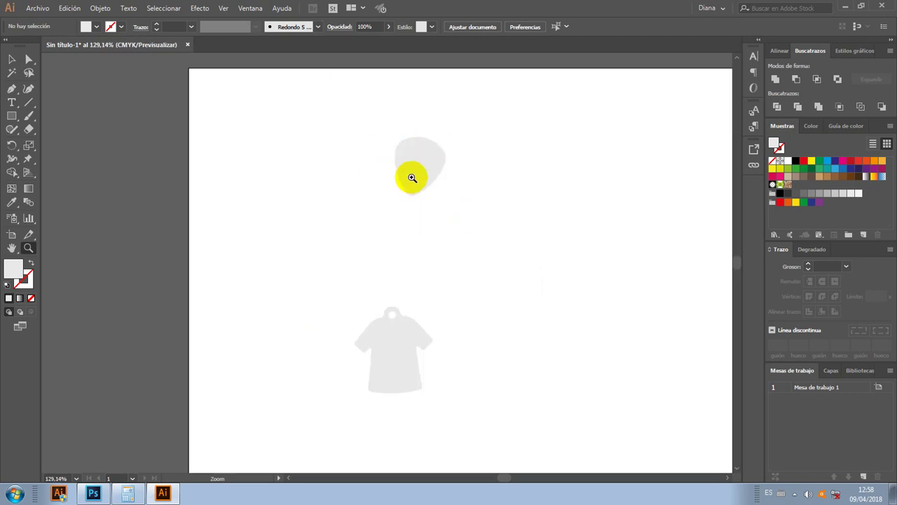
click(12, 60)
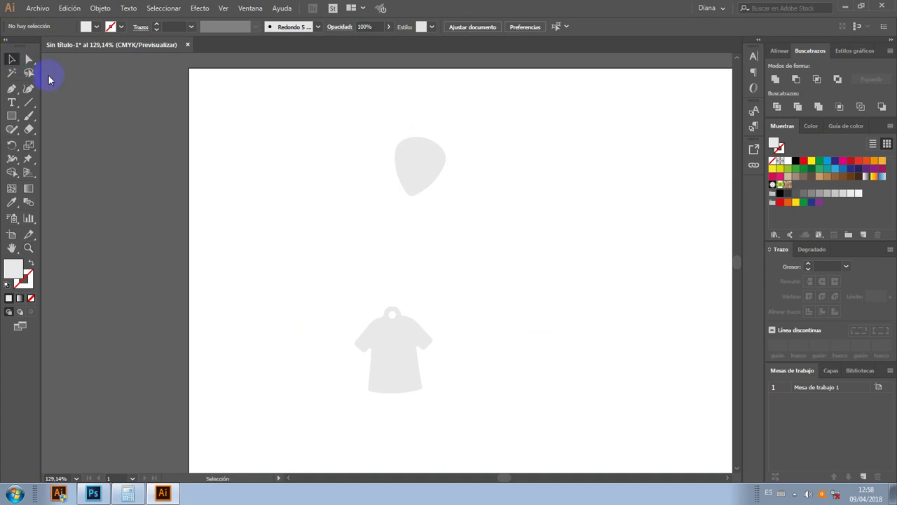
- Zoom in closely on the shirt shape, restoring it after an accidental delete
click(410, 164)
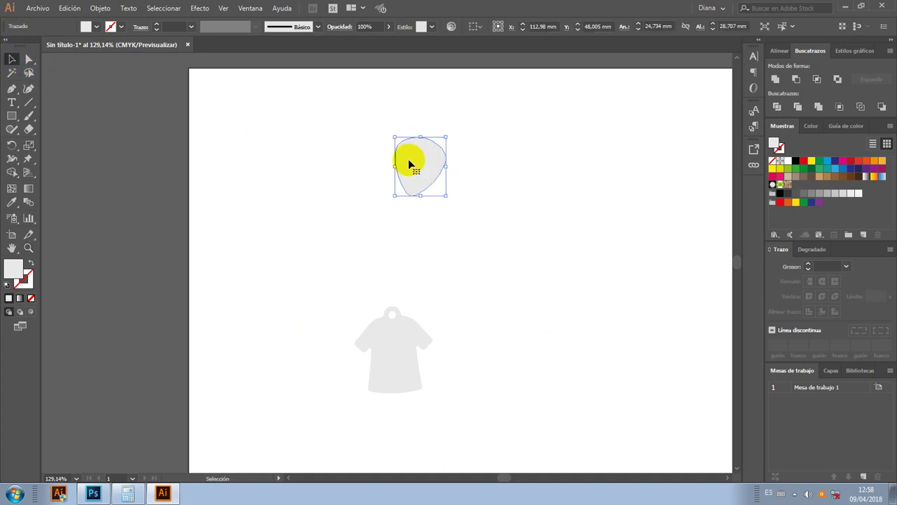
click(400, 344)
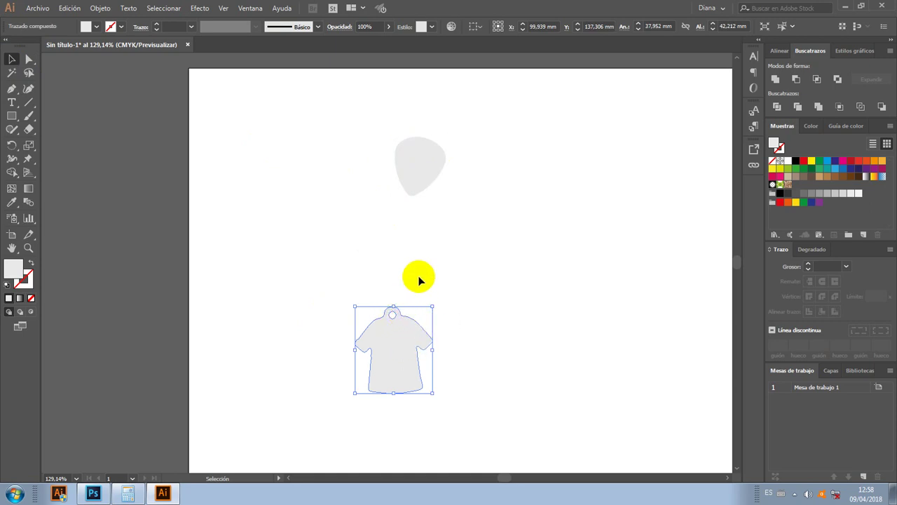
key(z)
drag(335, 290, 452, 398)
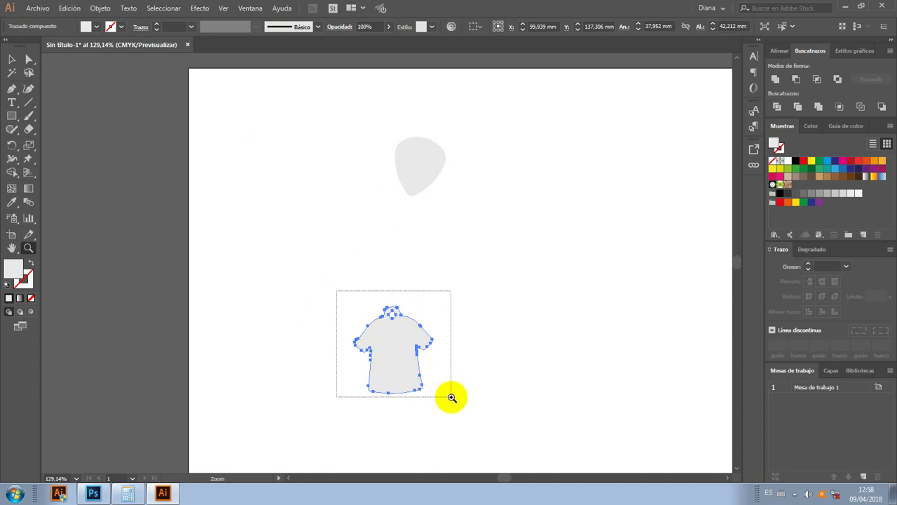
click(14, 61)
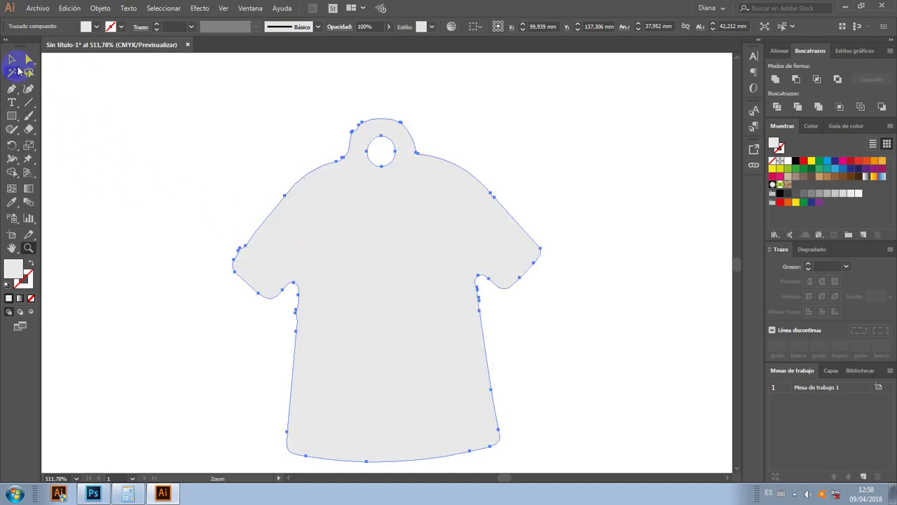
click(28, 61)
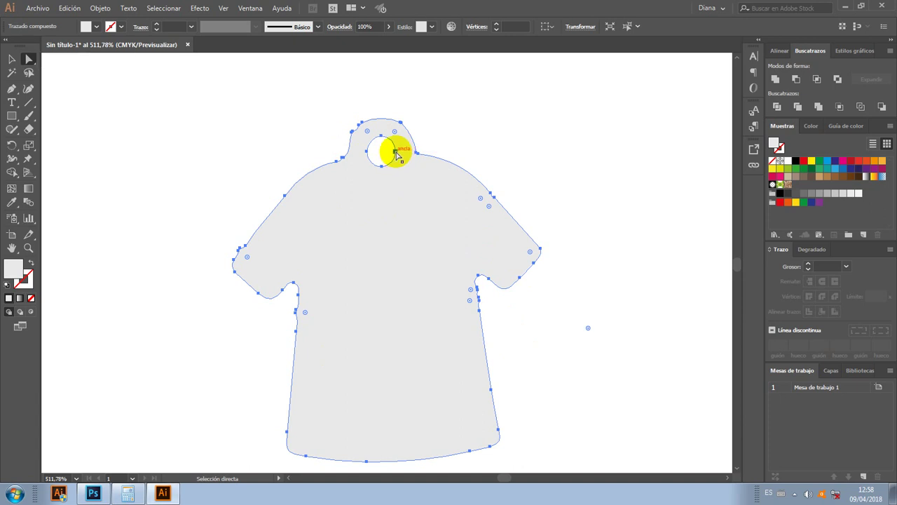
key(Delete)
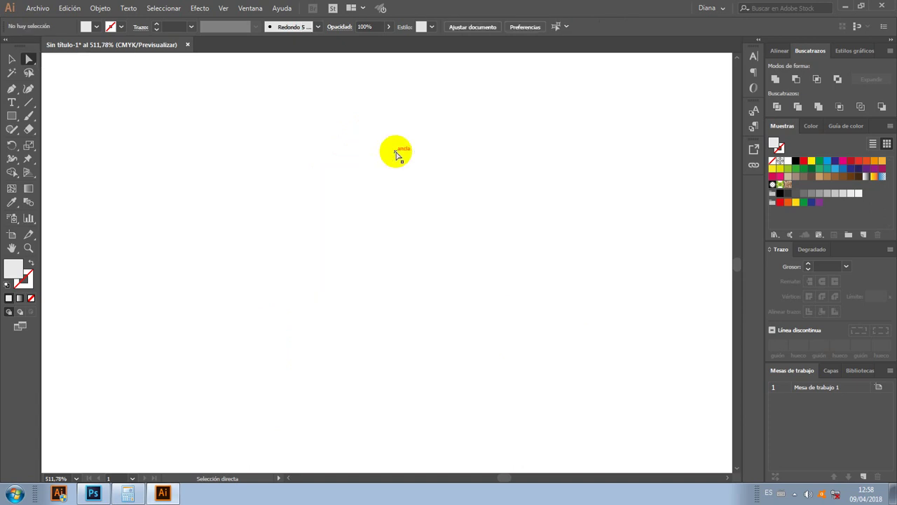
key(ctrl+z)
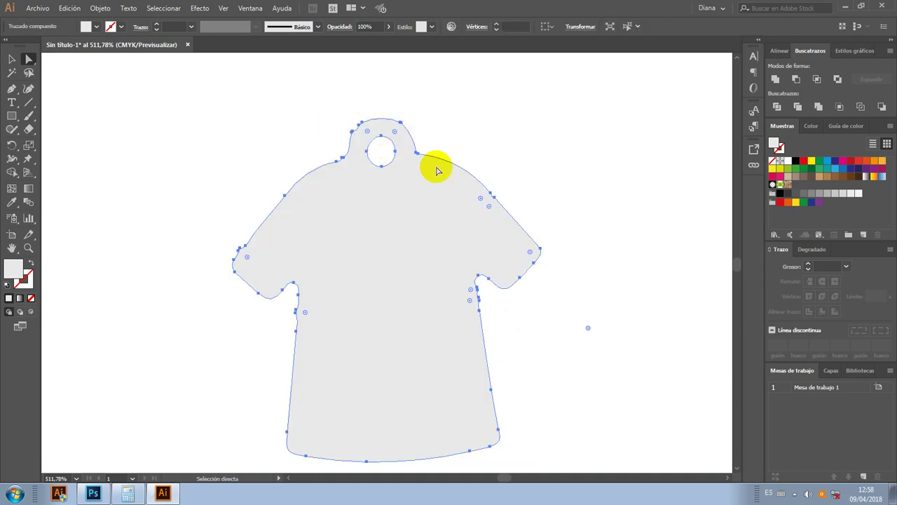
- Delete the neck-hole anchor to leave a solid shirt silhouette, then zoom out
click(395, 152)
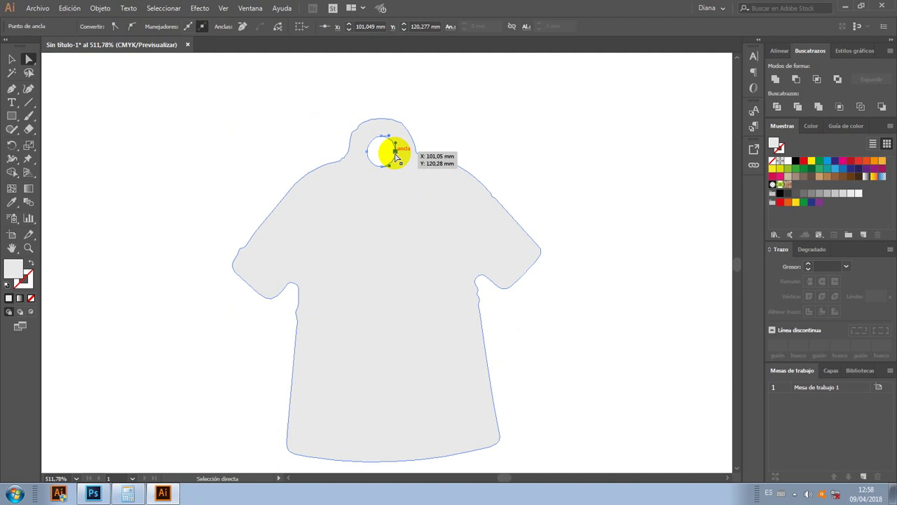
click(395, 153)
key(Delete)
key(Delete)
click(11, 59)
click(441, 199)
key(z)
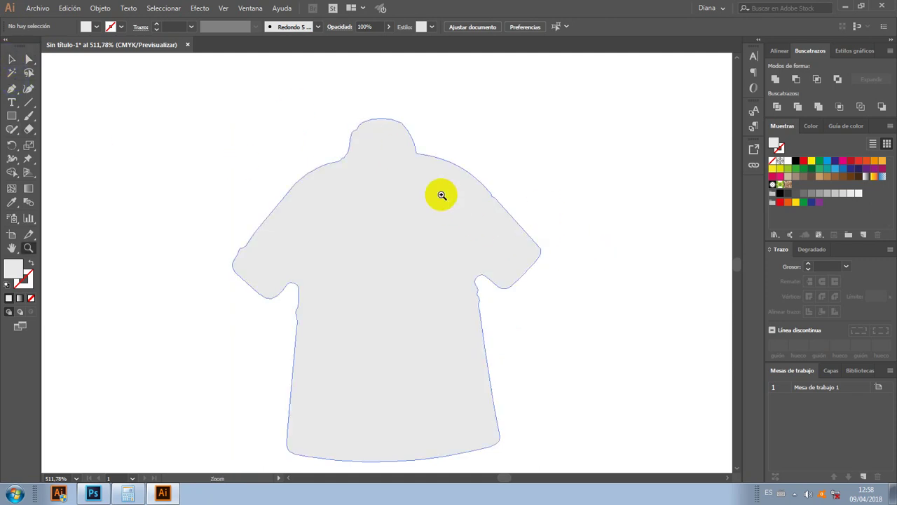
alt+click(467, 270)
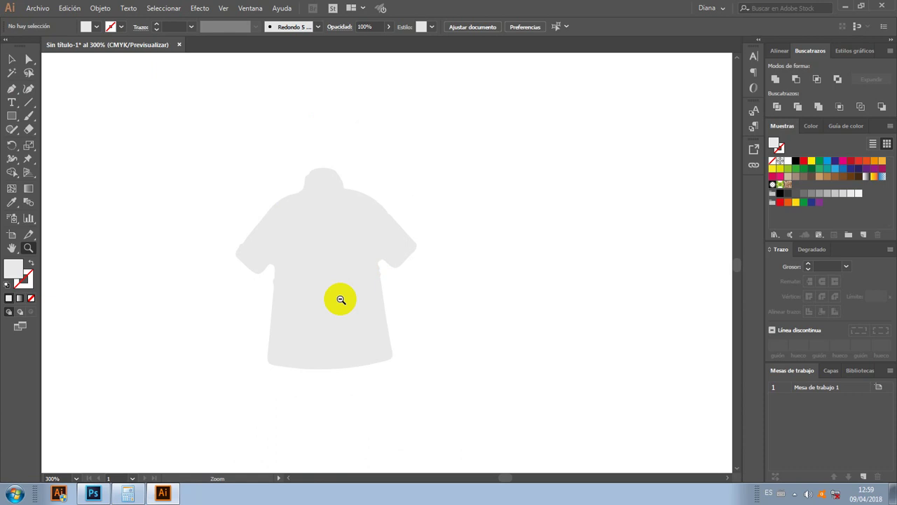
- Zoom out to 66.67% and move the grey shirt shape to the artboard's upper-left
alt+click(343, 298)
alt+click(371, 241)
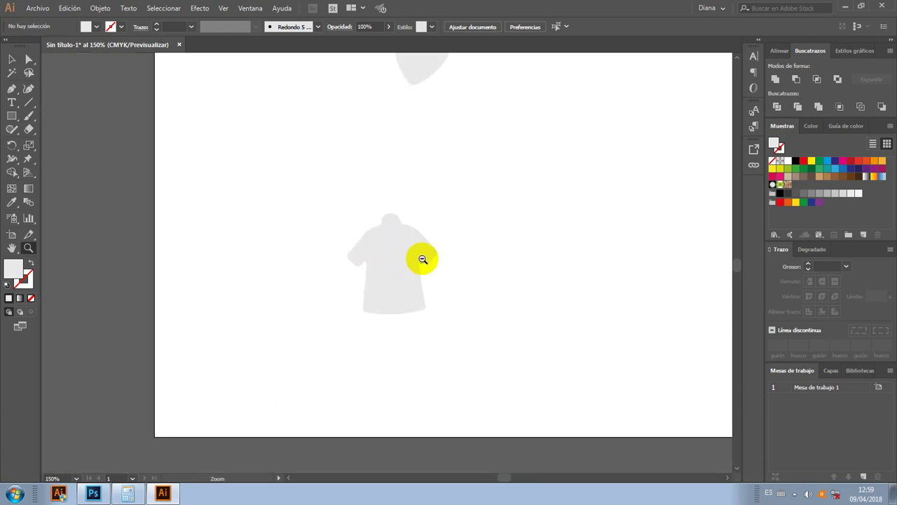
alt+click(421, 256)
alt+click(379, 242)
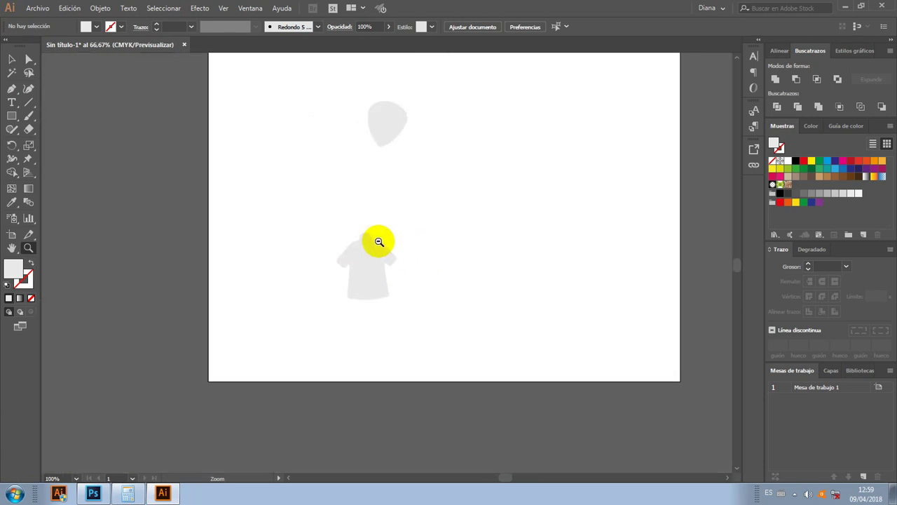
click(12, 59)
drag(377, 277, 340, 189)
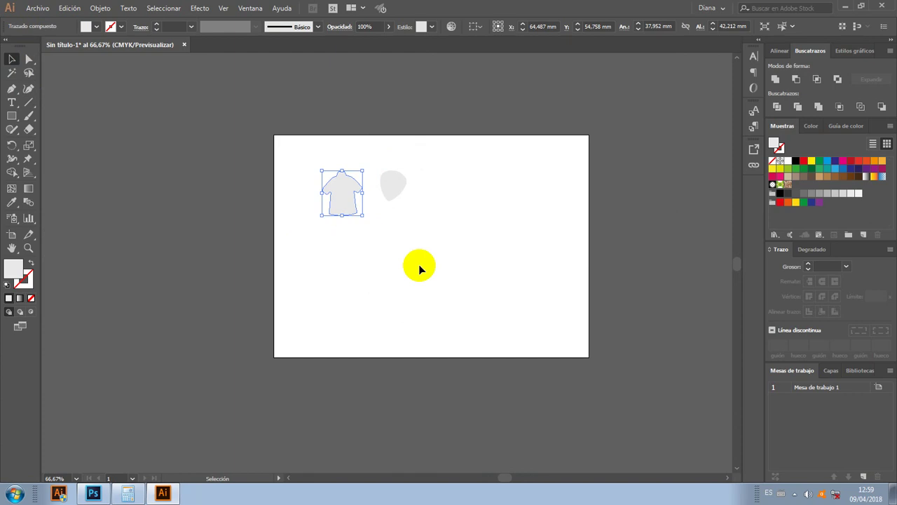
- Place the linked 300rgb.jpg dog image right of the shapes and zoom to 100% around it
click(42, 12)
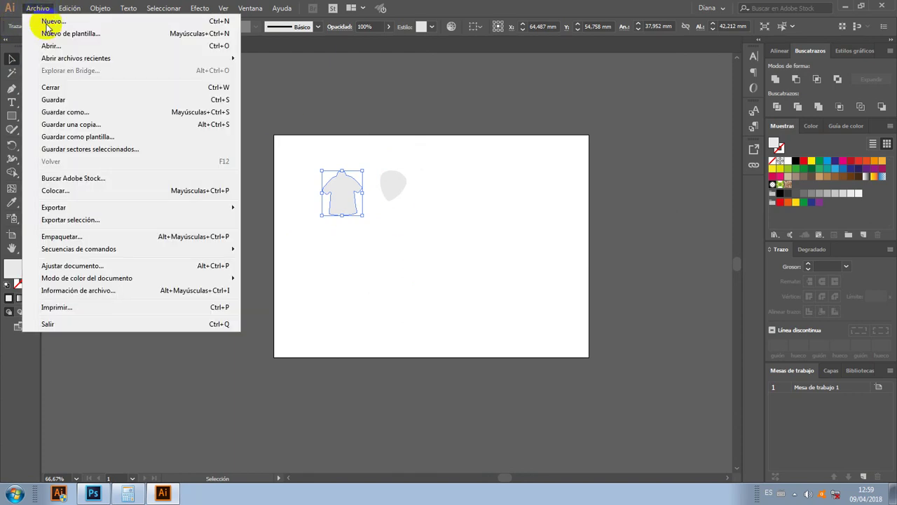
click(101, 188)
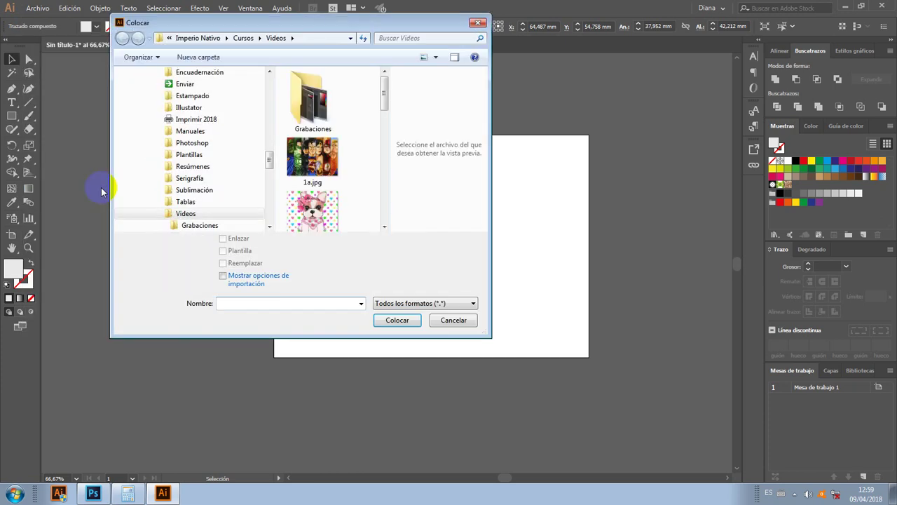
mouse_move(384, 104)
mouse_down()
mouse_move(391, 160)
mouse_move(392, 124)
mouse_up()
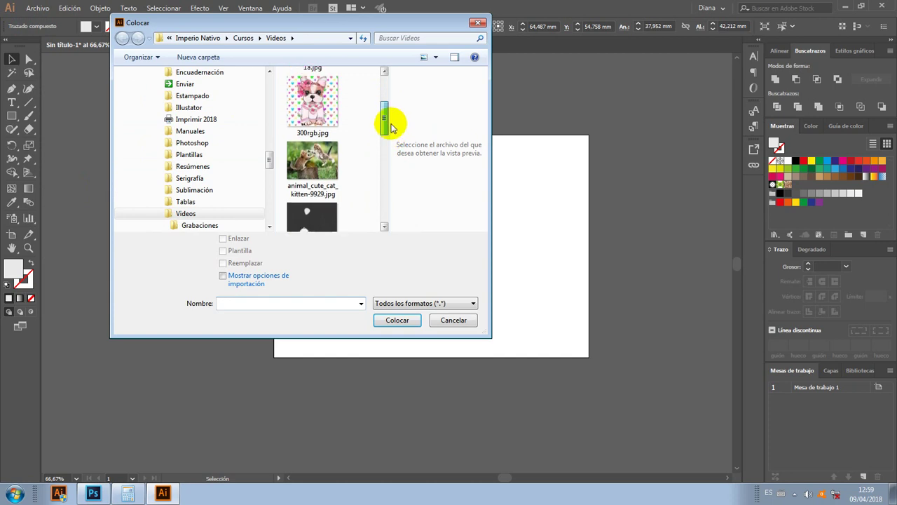
click(320, 120)
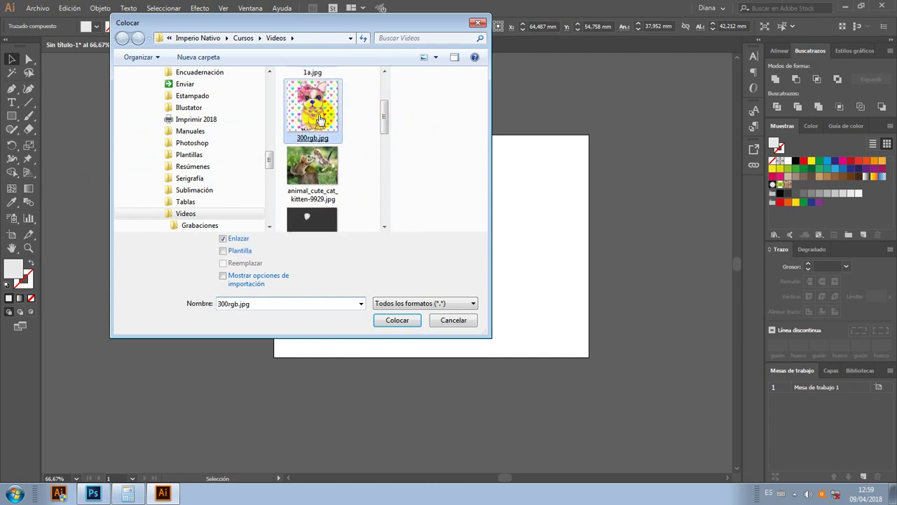
double_click(320, 117)
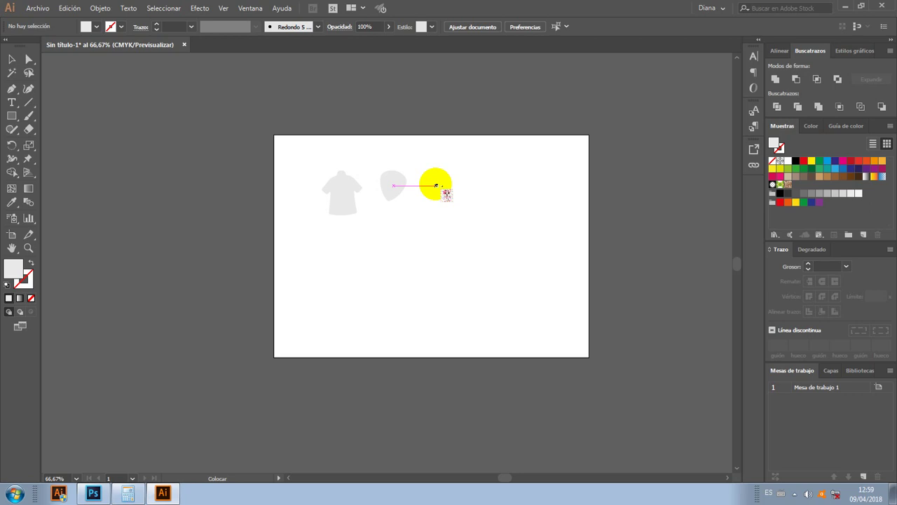
click(437, 186)
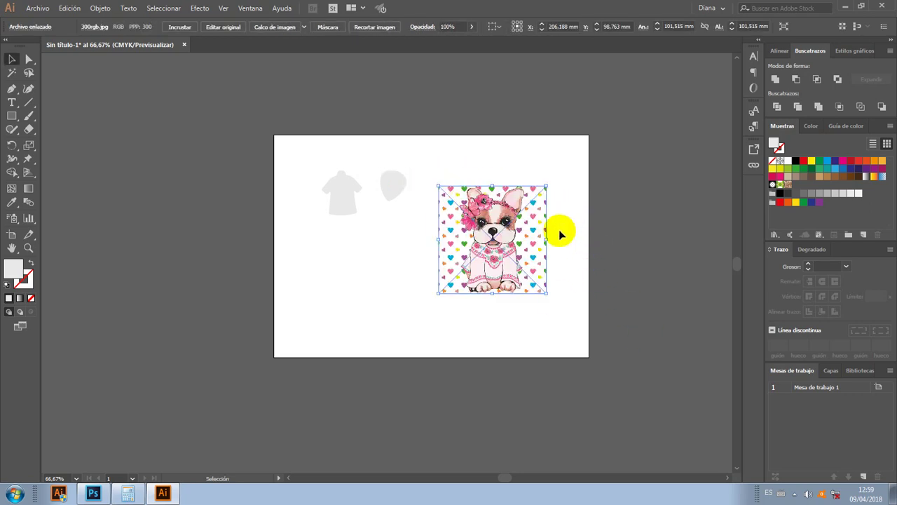
key(z)
click(508, 242)
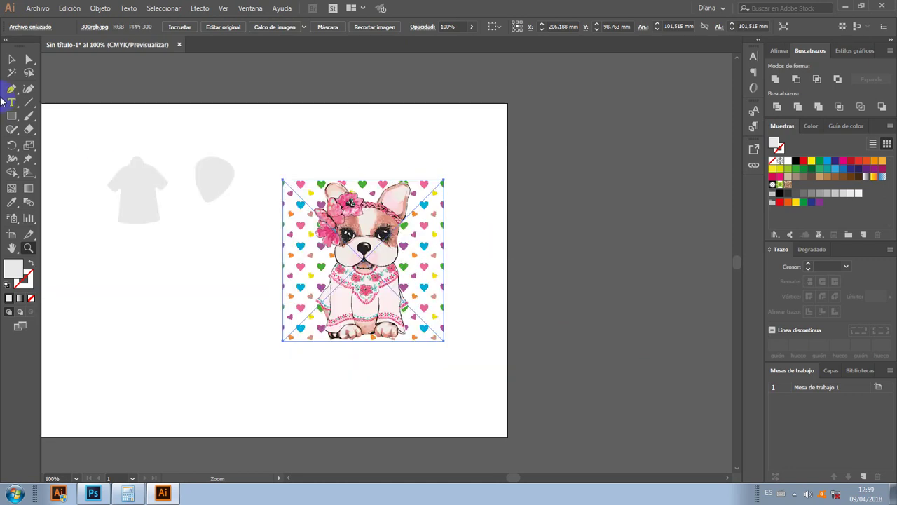
- Drag the placed dog image upward so its top is level with the shirt and drop shapes
click(11, 61)
drag(361, 250, 362, 209)
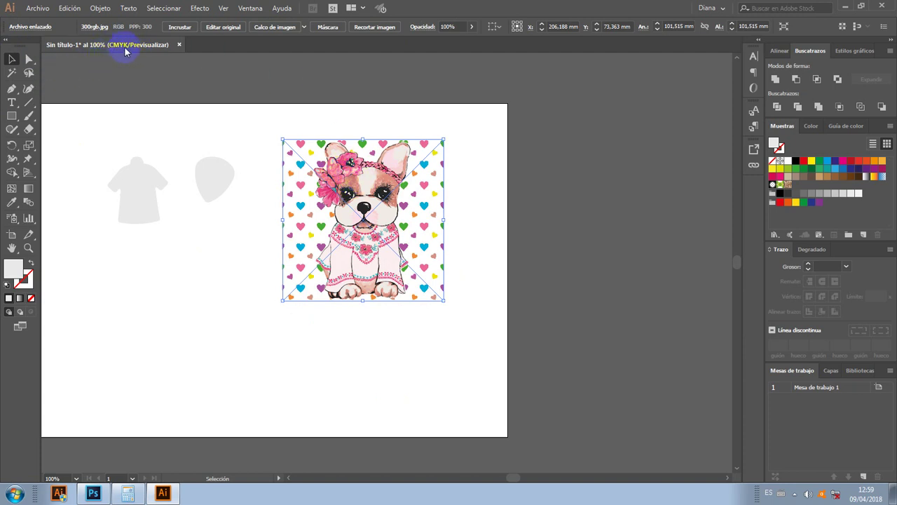
click(297, 206)
- Create a new A4 landscape document in RGB Color mode and start placing an image
click(46, 11)
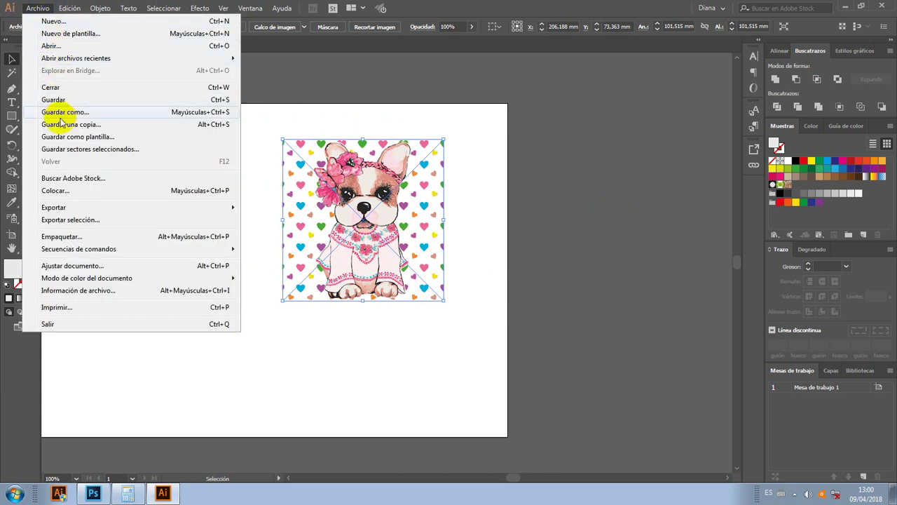
click(57, 23)
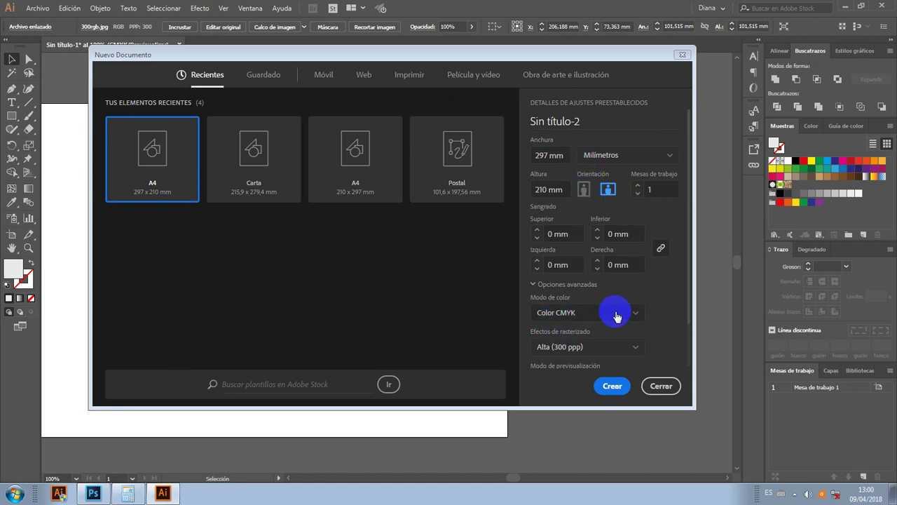
click(637, 317)
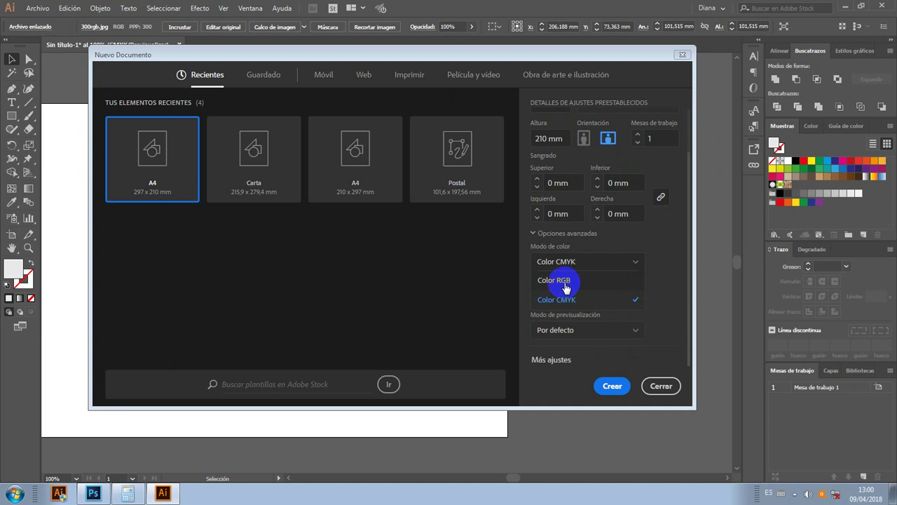
click(565, 282)
click(612, 389)
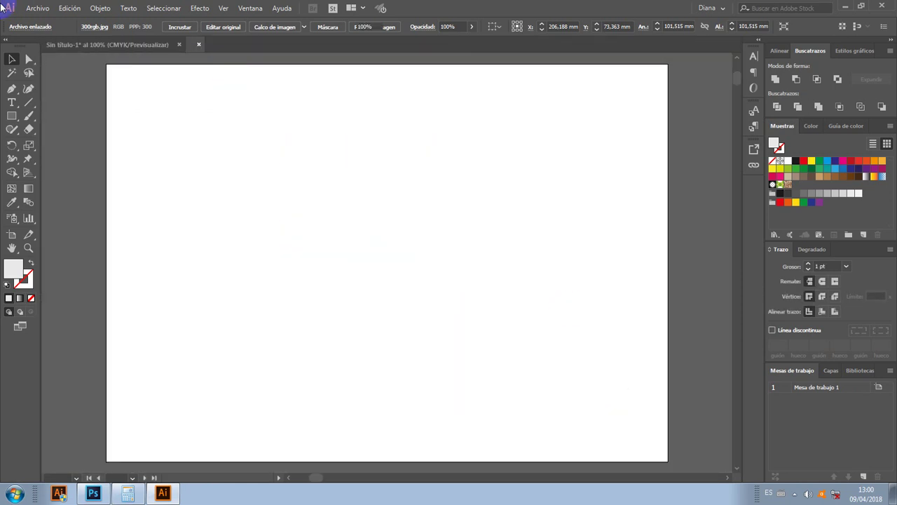
click(40, 9)
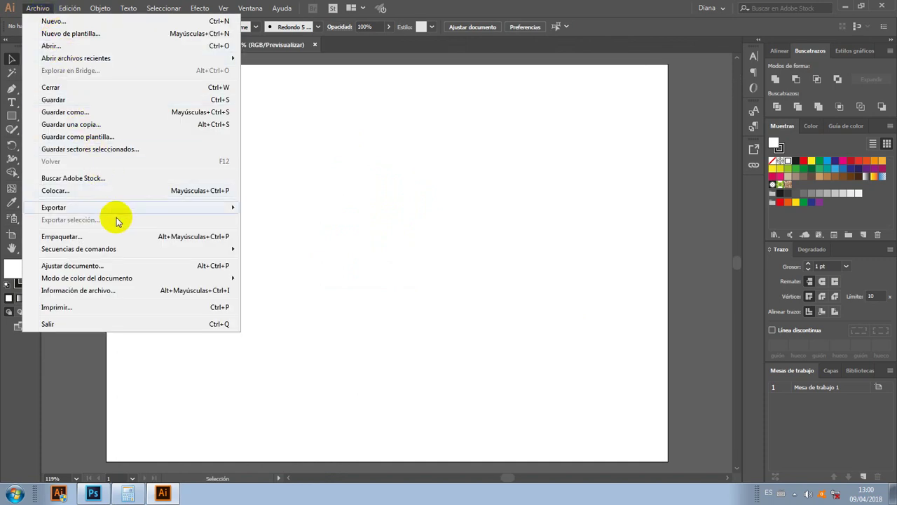
click(117, 190)
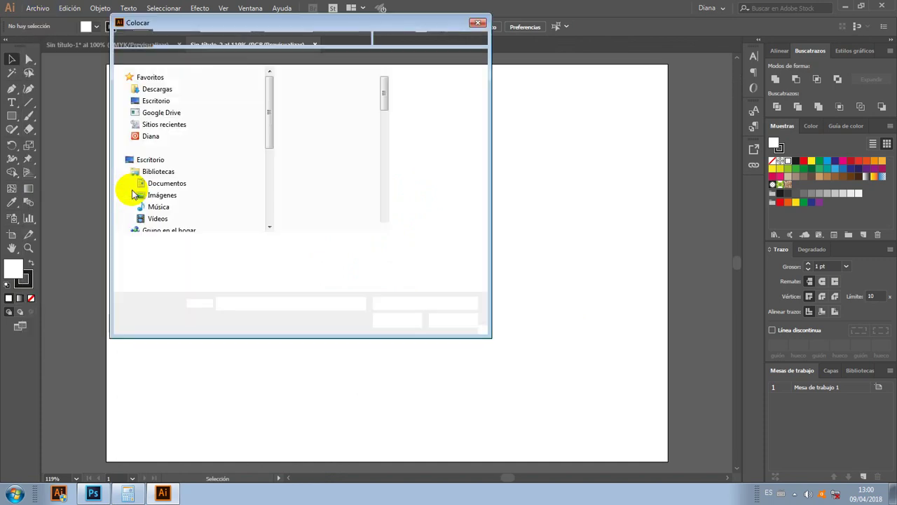
- Place 300rgb.jpg on the new RGB page and zoom in on it
drag(386, 94, 389, 114)
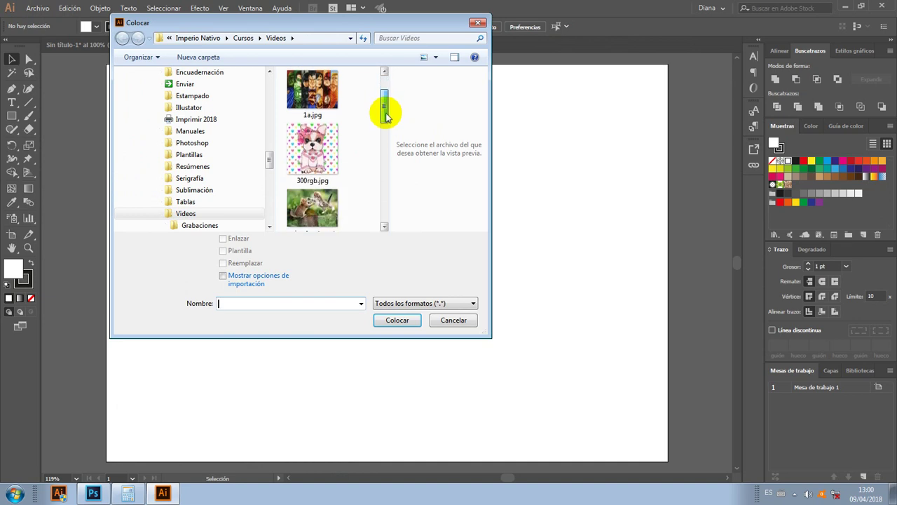
click(315, 142)
double_click(315, 140)
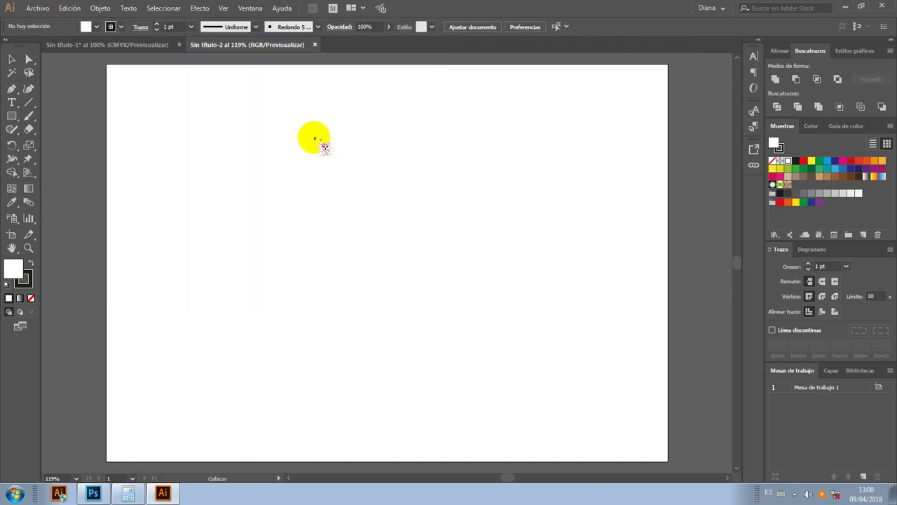
click(293, 139)
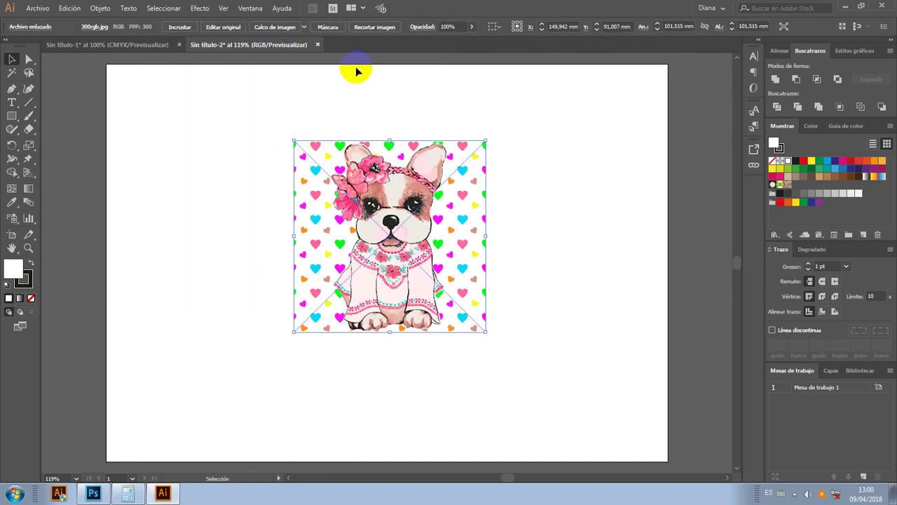
key(z)
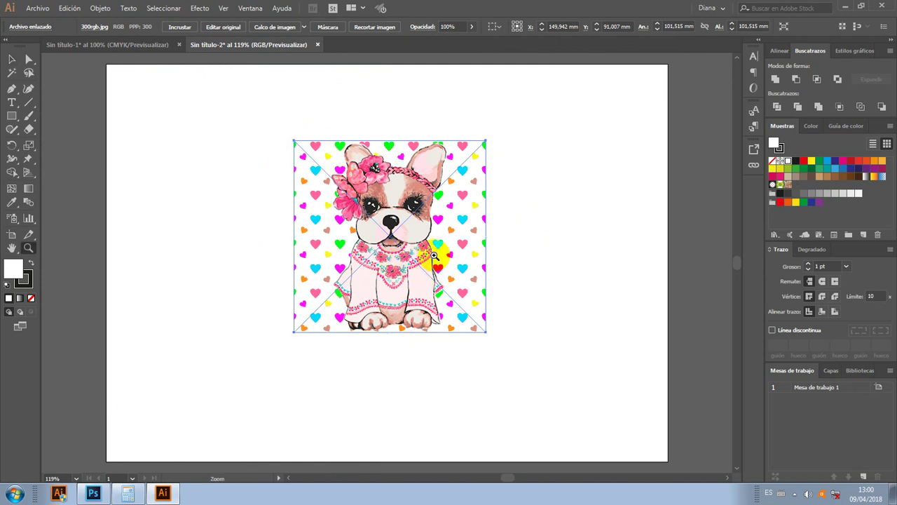
click(434, 255)
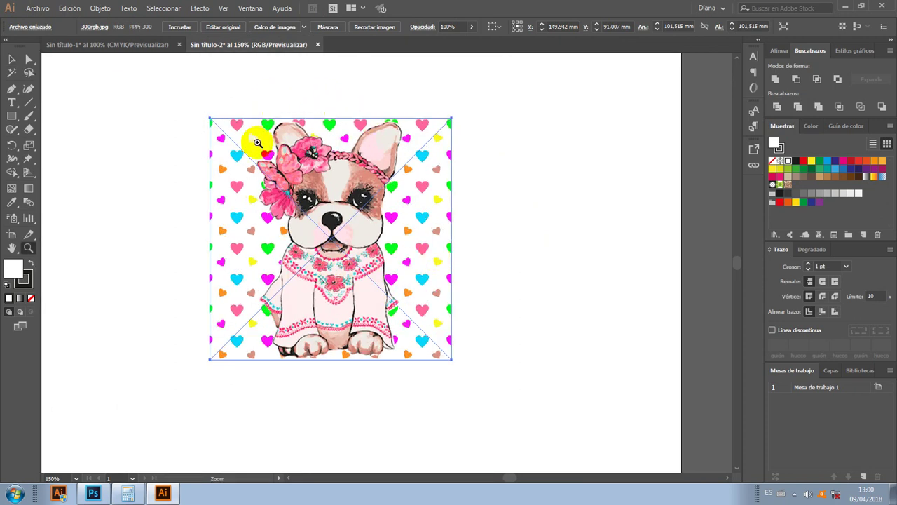
- Compare the dog image zoomed closely in Sin título-1, then return to the RGB document
click(121, 44)
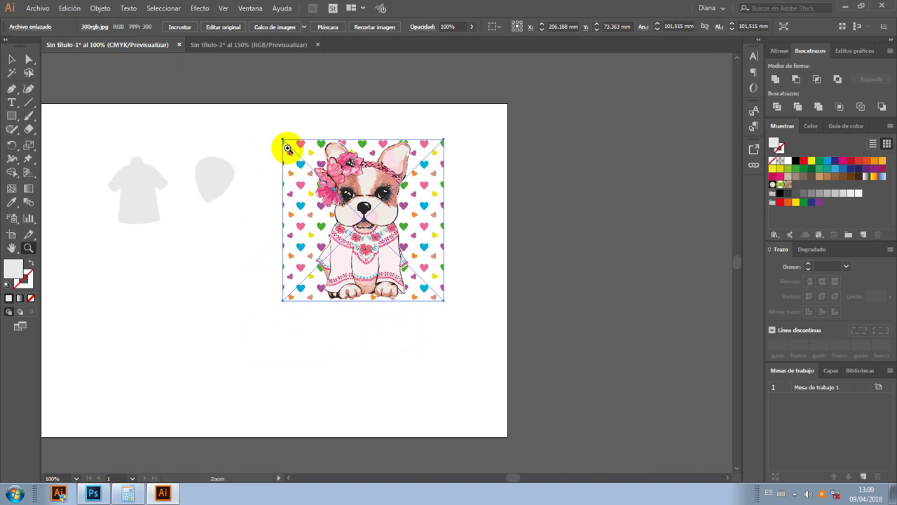
drag(286, 175, 461, 325)
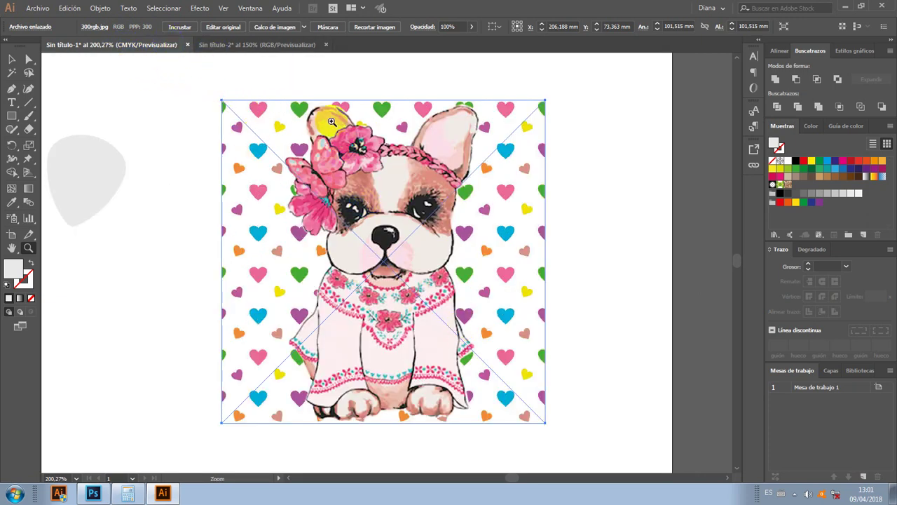
click(315, 45)
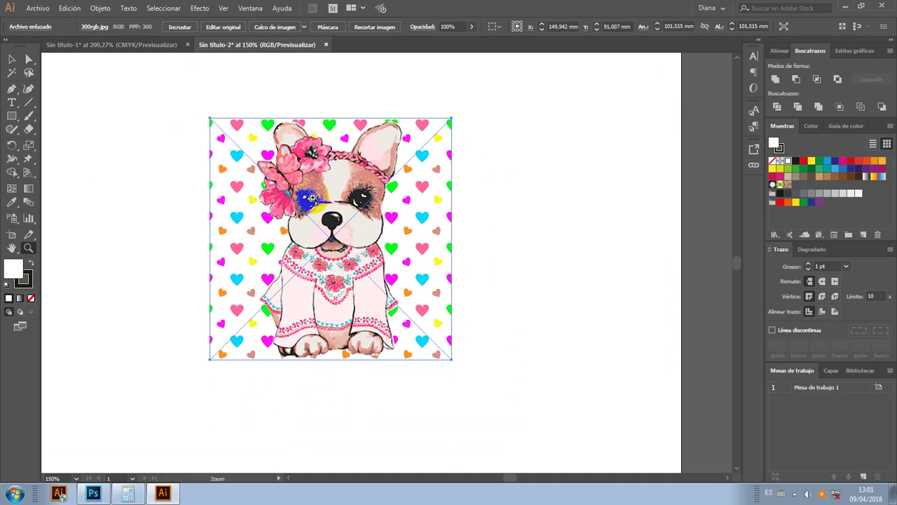
- Move the grey drop shape slightly right in the CMYK document Sin título-1 and reselect it
click(161, 45)
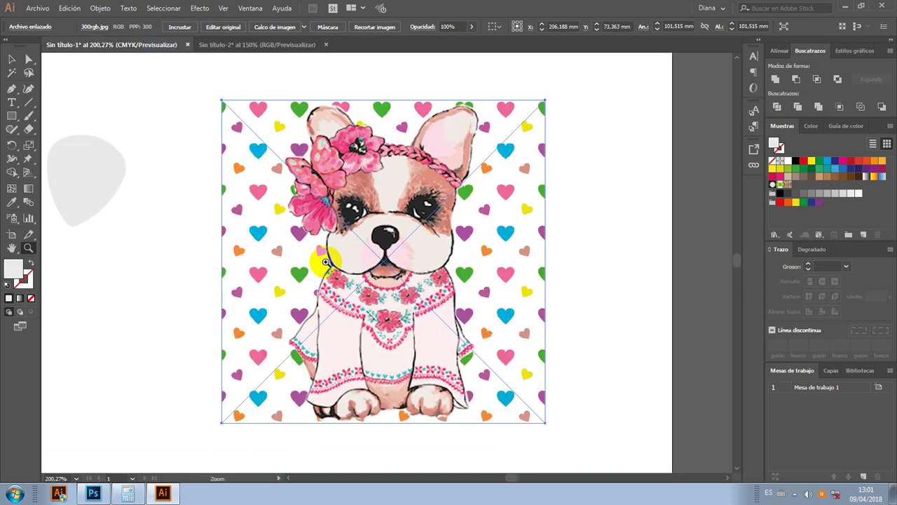
click(11, 59)
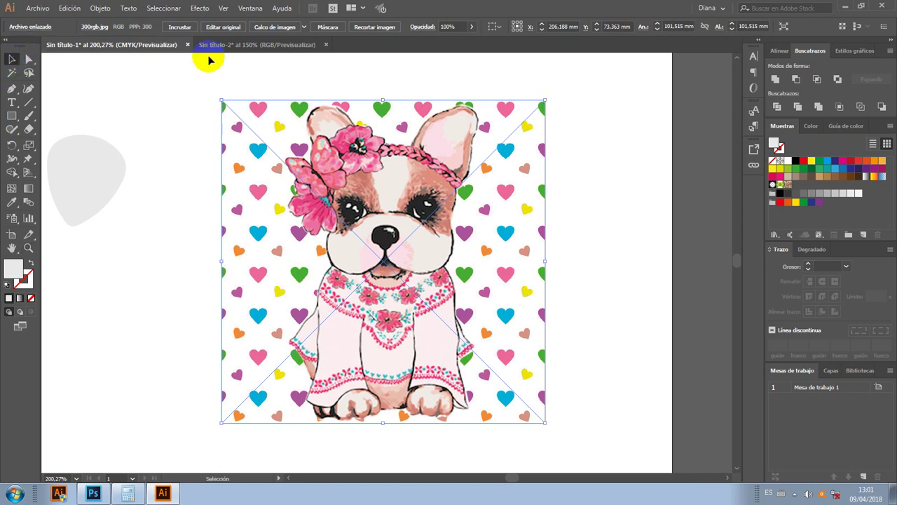
mouse_move(86, 180)
mouse_down()
mouse_move(171, 184)
mouse_move(158, 183)
mouse_up()
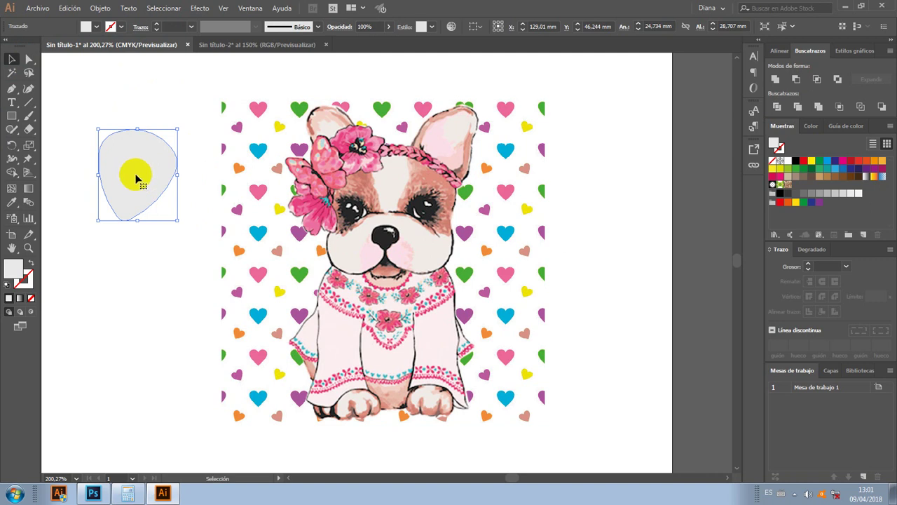
right_click(137, 179)
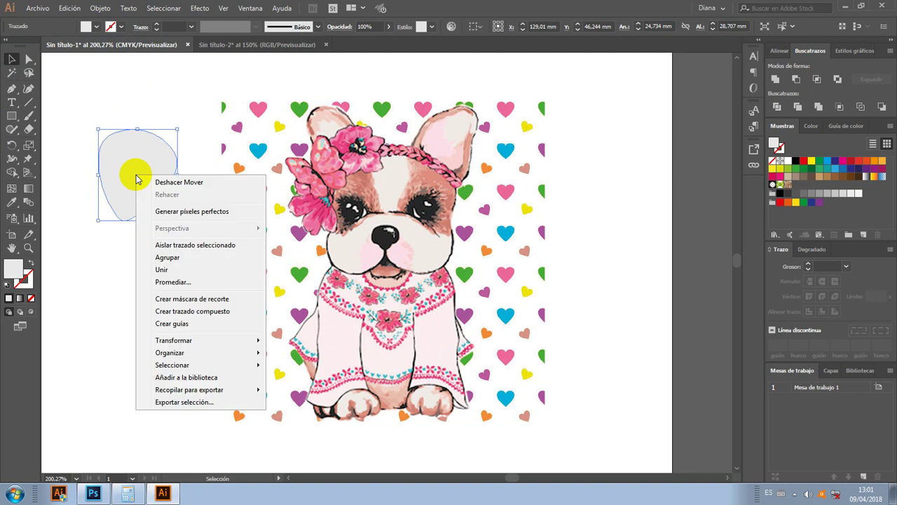
click(173, 94)
click(143, 200)
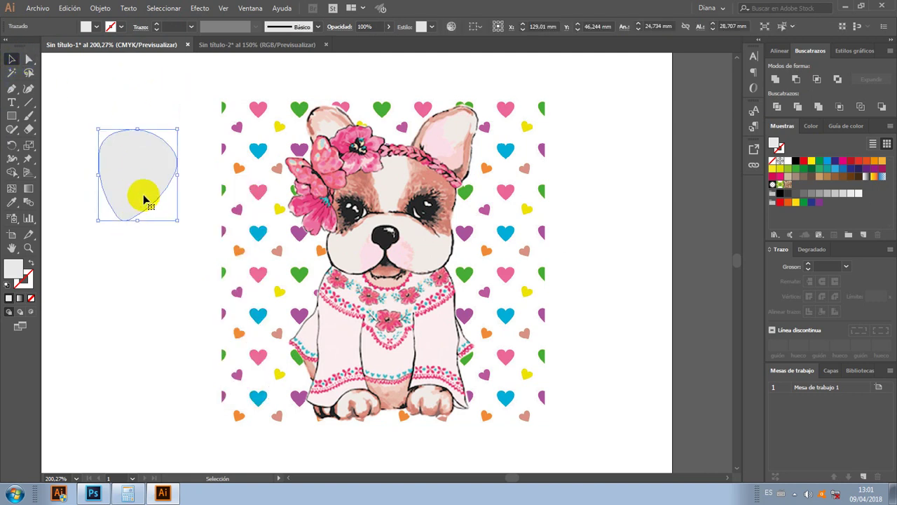
right_click(145, 192)
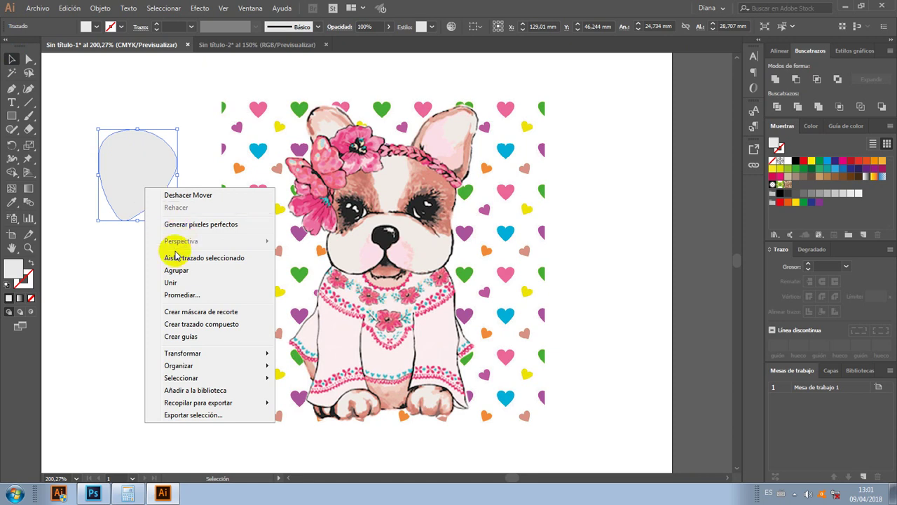
click(144, 89)
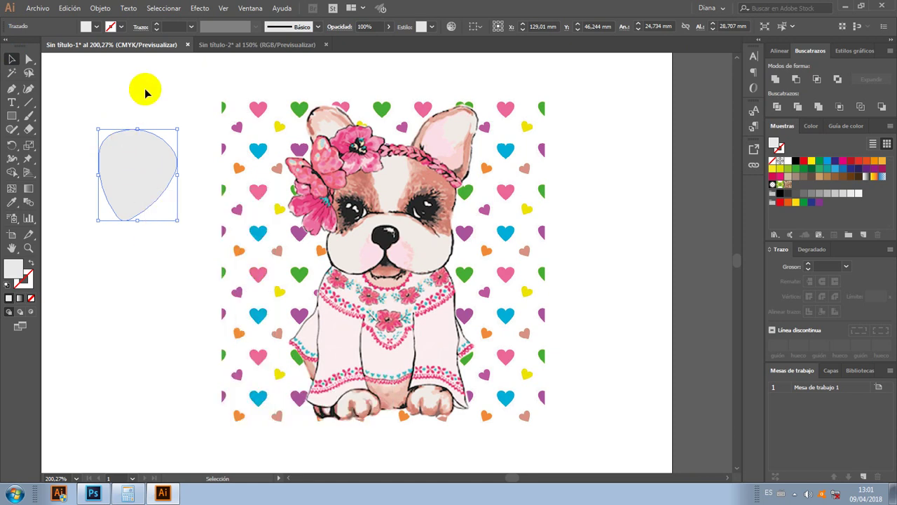
click(124, 184)
- Copy the drop shape with Edición > Copiar and return to Sin título-2
click(74, 9)
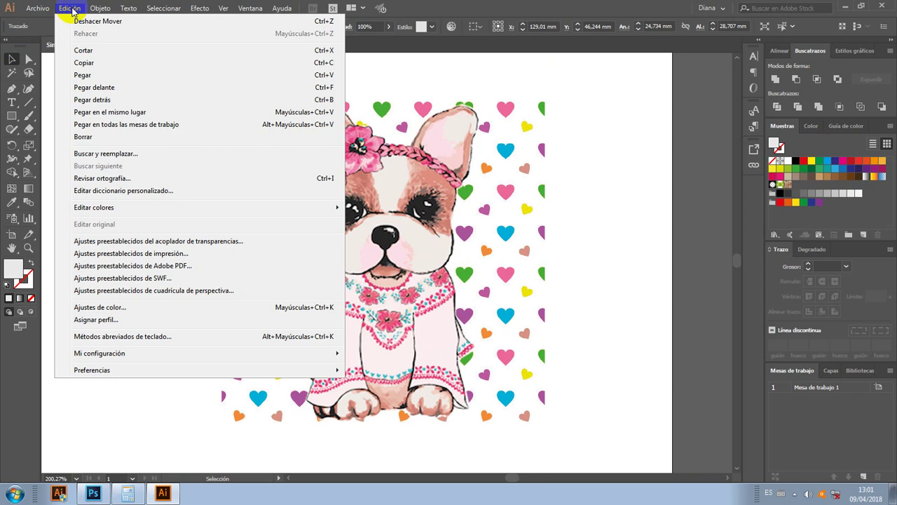
click(85, 63)
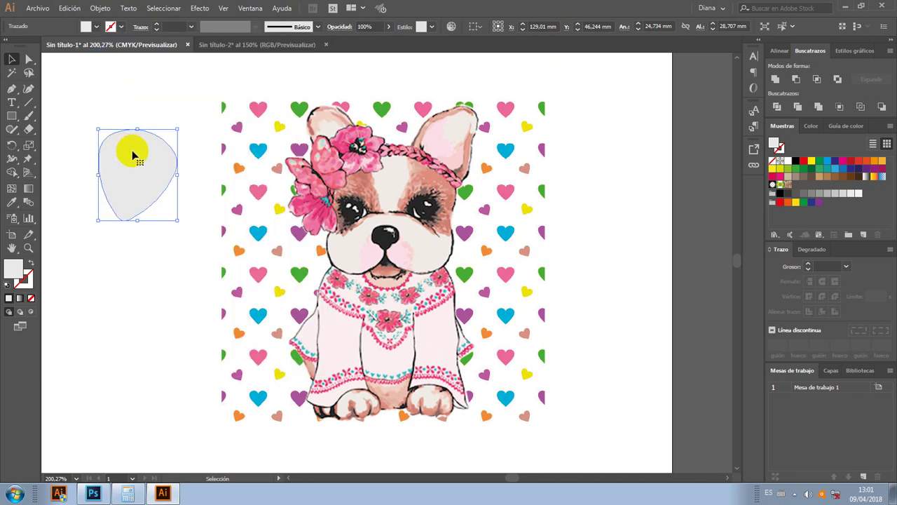
click(273, 46)
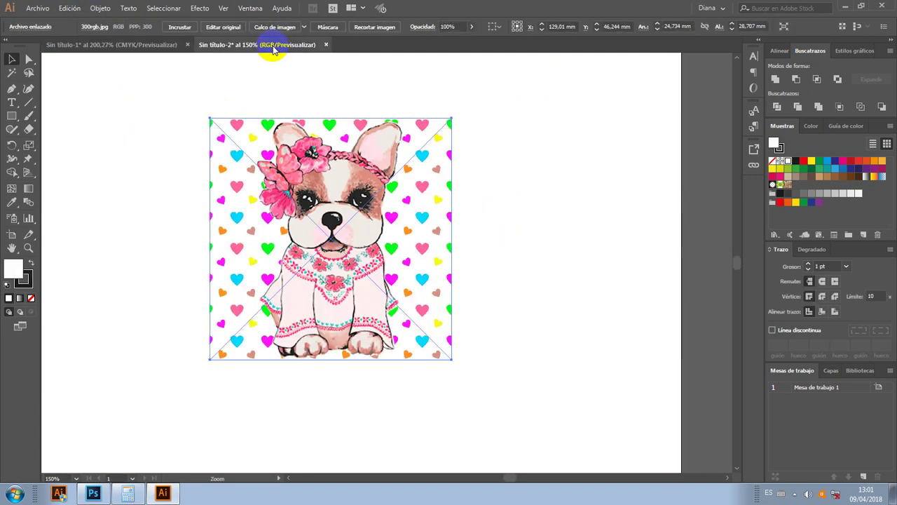
- Paste the drop shape at the RGB page's upper left, then shift the CMYK shirt shape right
key(ctrl+v)
drag(386, 242, 154, 115)
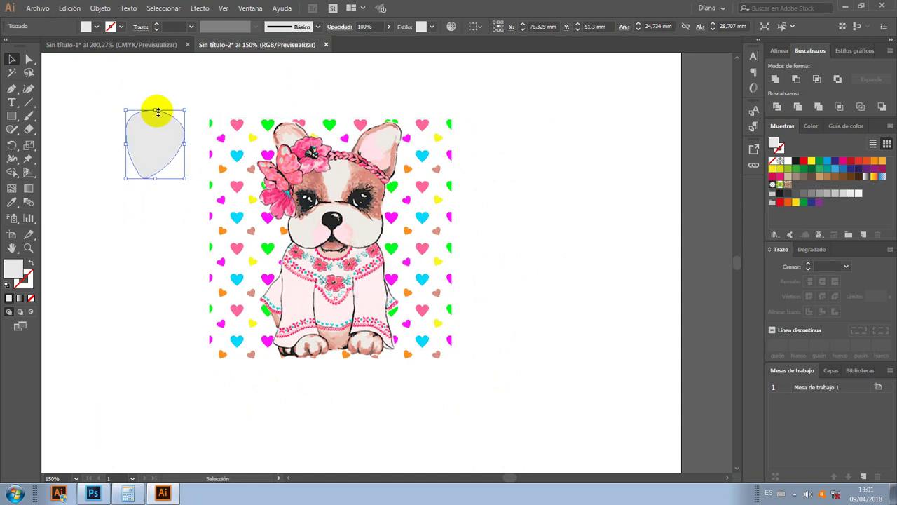
click(146, 45)
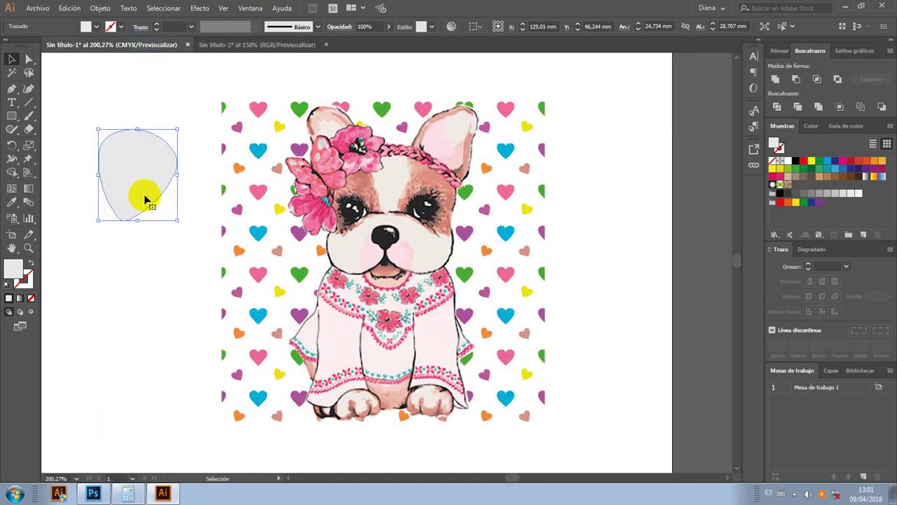
click(142, 216)
key(z)
alt+click(185, 306)
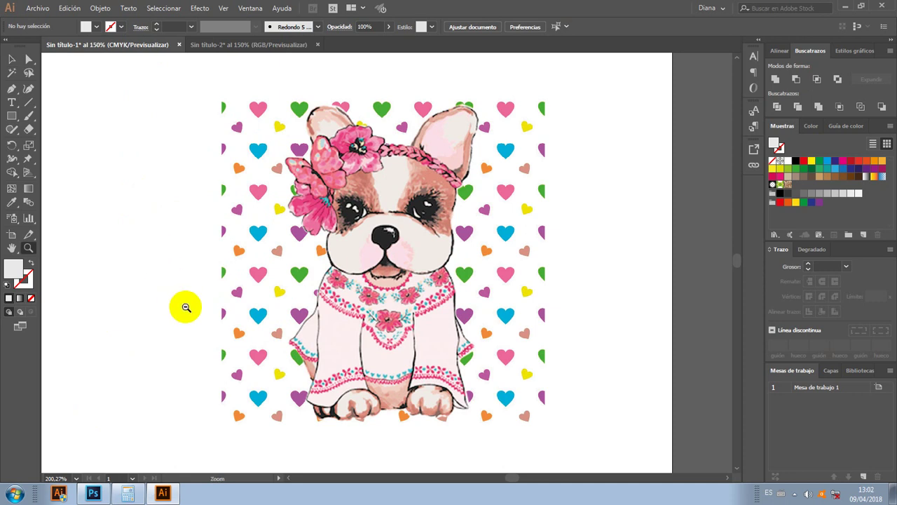
alt+click(209, 293)
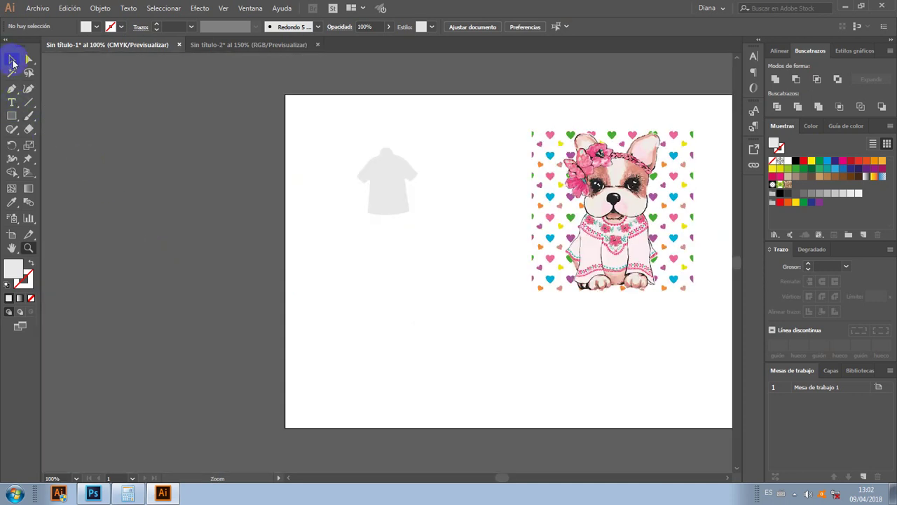
drag(391, 203, 491, 222)
- Zoom in and drag the CMYK document's shirt shape onto the dog image
key(z)
mouse_move(423, 107)
mouse_down()
mouse_move(690, 284)
mouse_move(679, 320)
mouse_up()
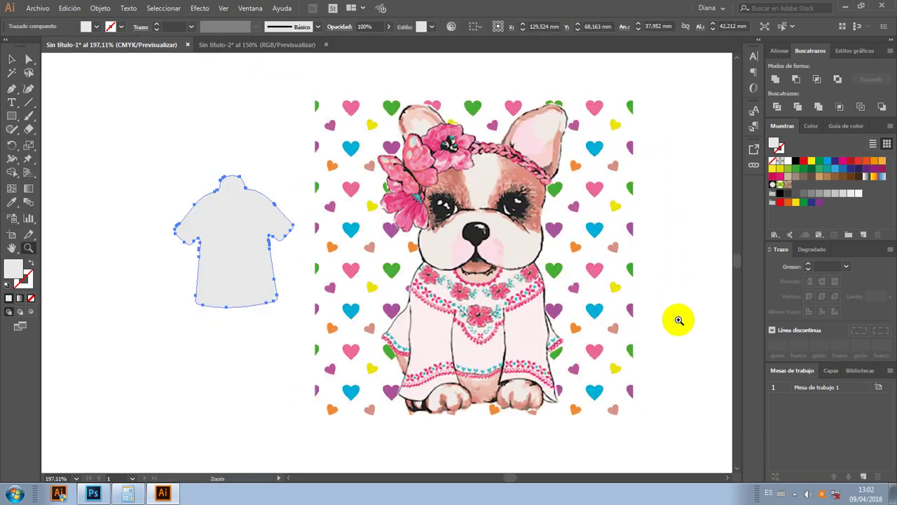
click(12, 59)
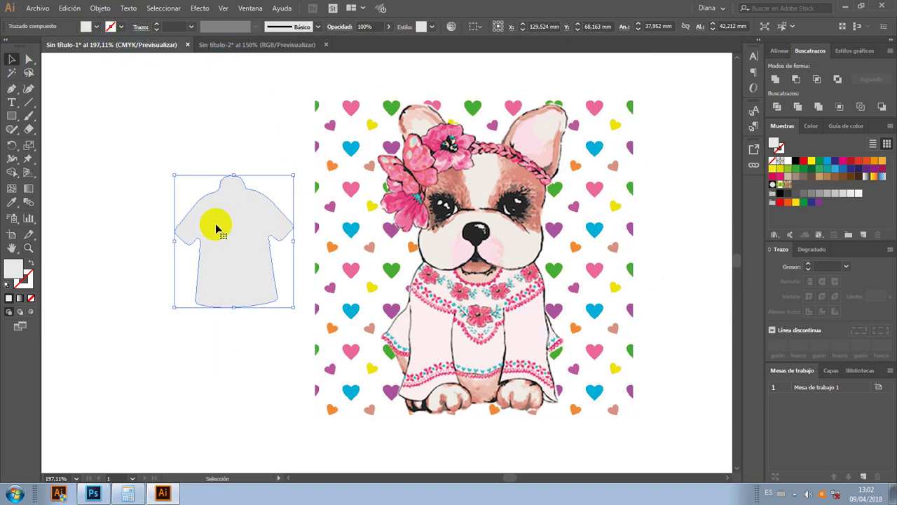
click(258, 45)
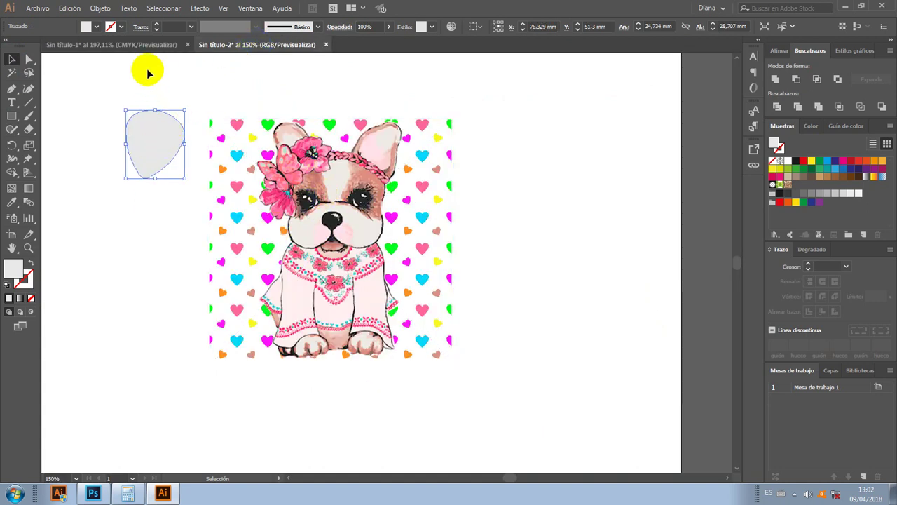
click(146, 45)
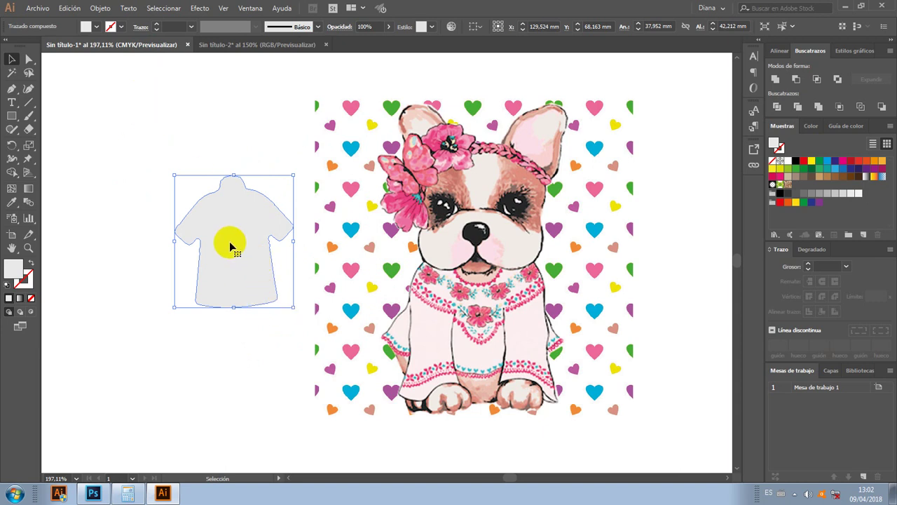
drag(231, 250, 409, 248)
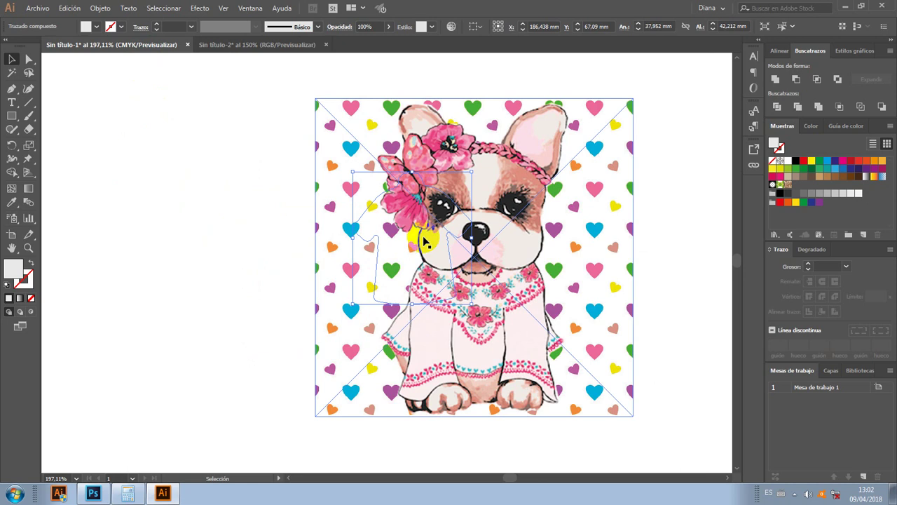
- Send the dog image behind the shirt shape and position the shirt over the dog's head
click(281, 124)
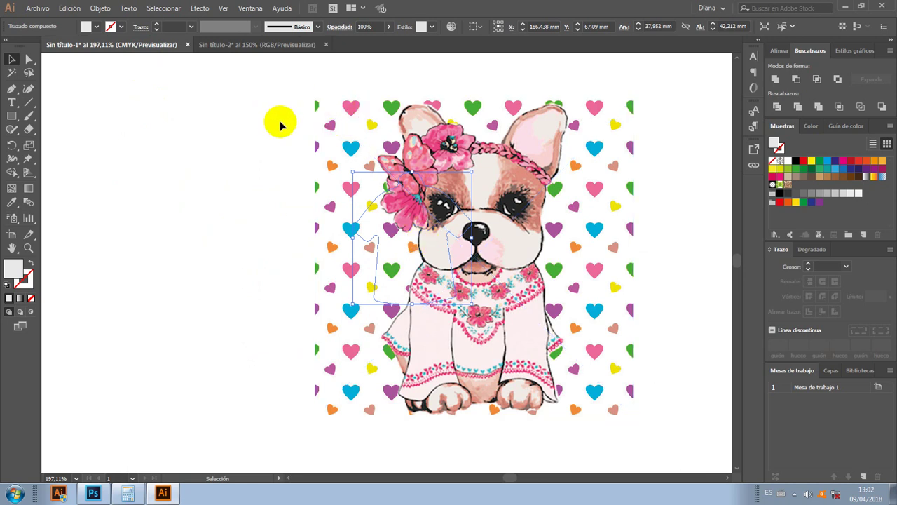
click(471, 151)
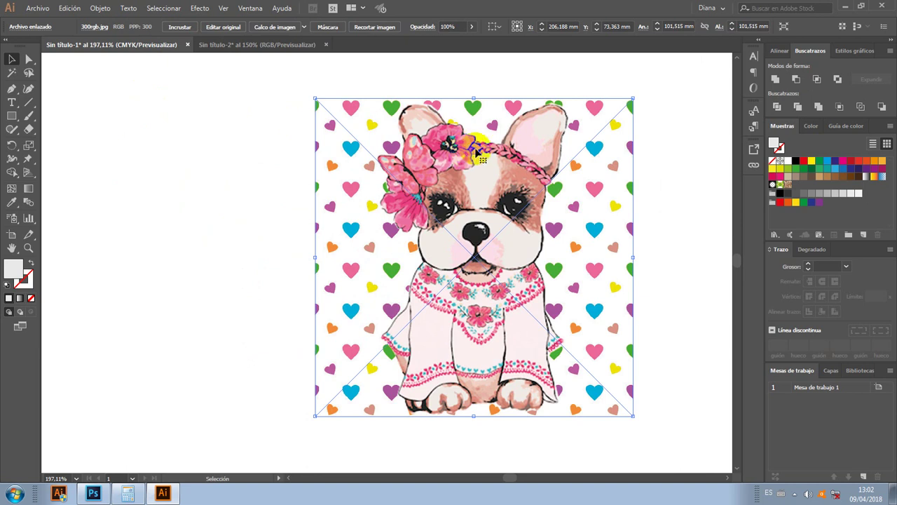
right_click(483, 150)
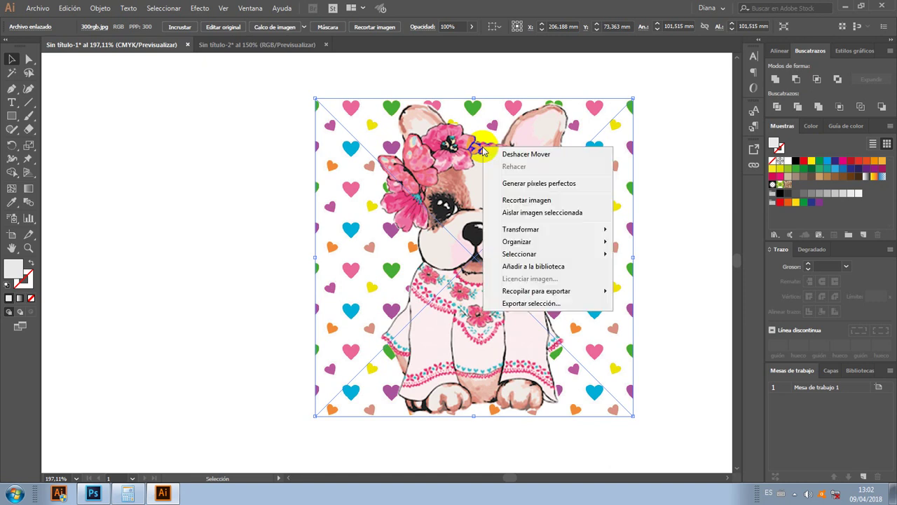
mouse_move(518, 241)
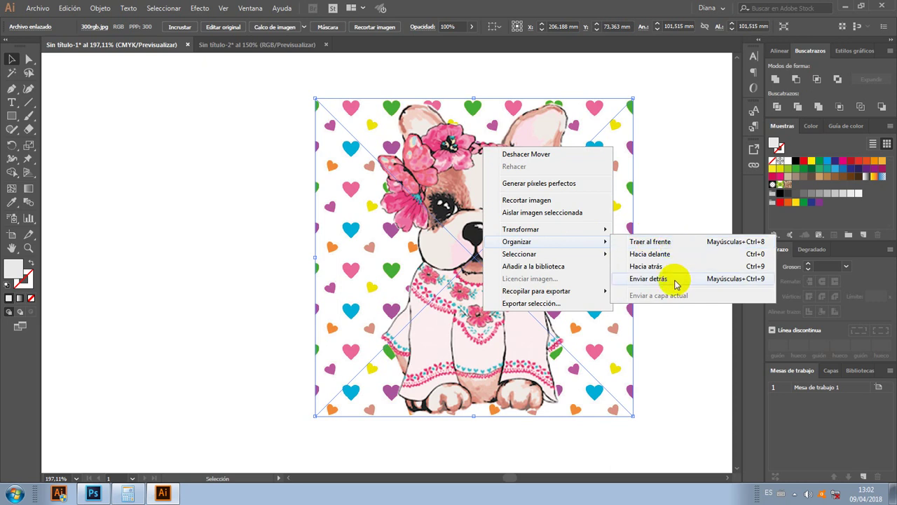
click(676, 280)
mouse_move(397, 254)
mouse_down()
mouse_move(460, 210)
mouse_move(457, 150)
mouse_up()
drag(457, 201, 451, 275)
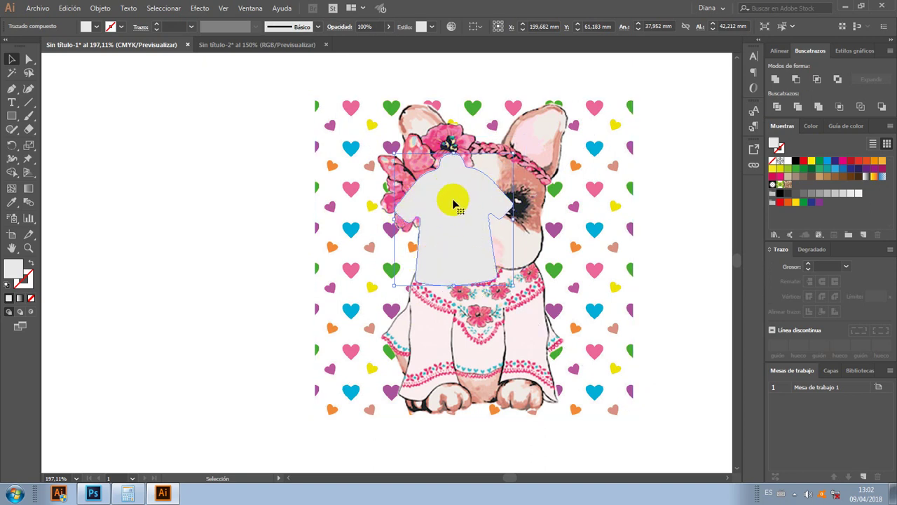
drag(453, 204, 489, 209)
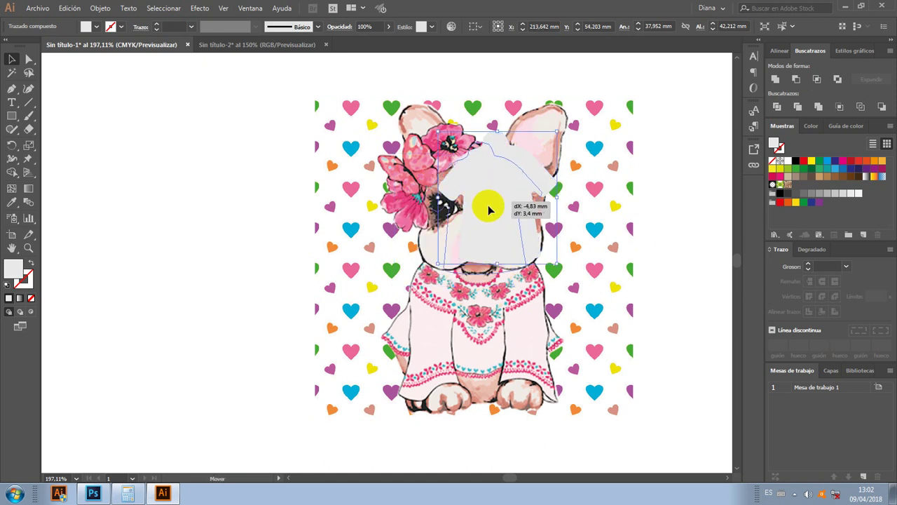
drag(489, 209, 424, 196)
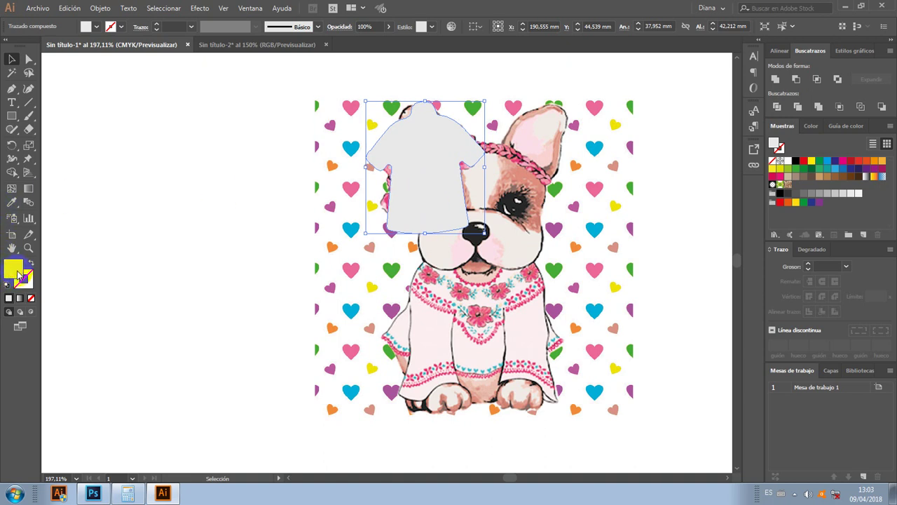
- Remove the shirt shape's fill and reposition the outline path over the dog's face
click(32, 302)
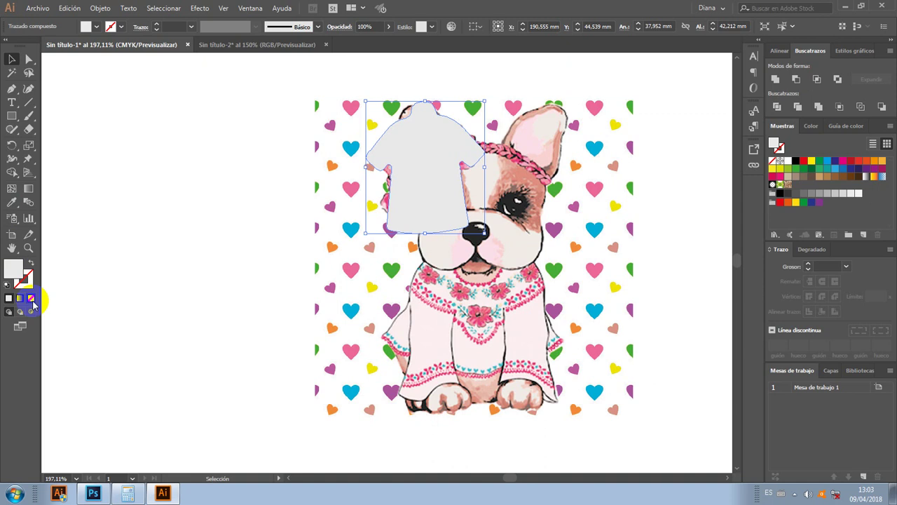
click(31, 300)
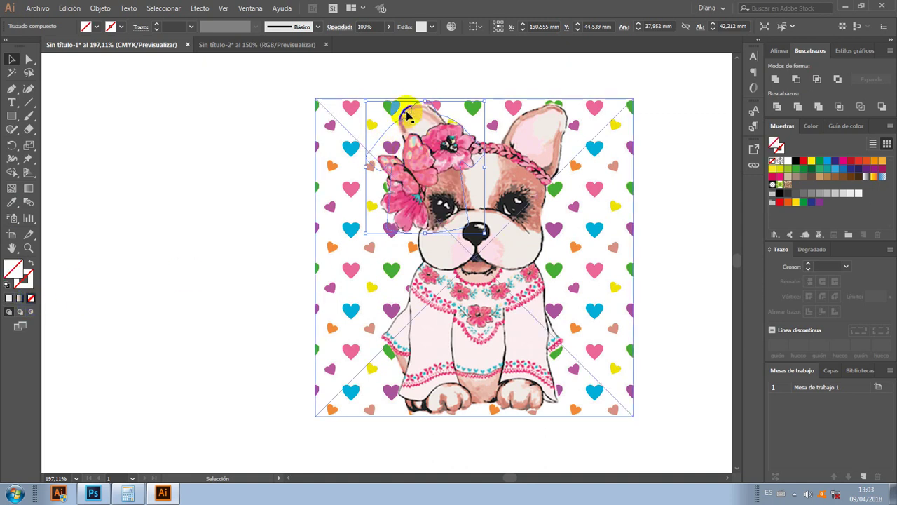
drag(465, 196, 499, 233)
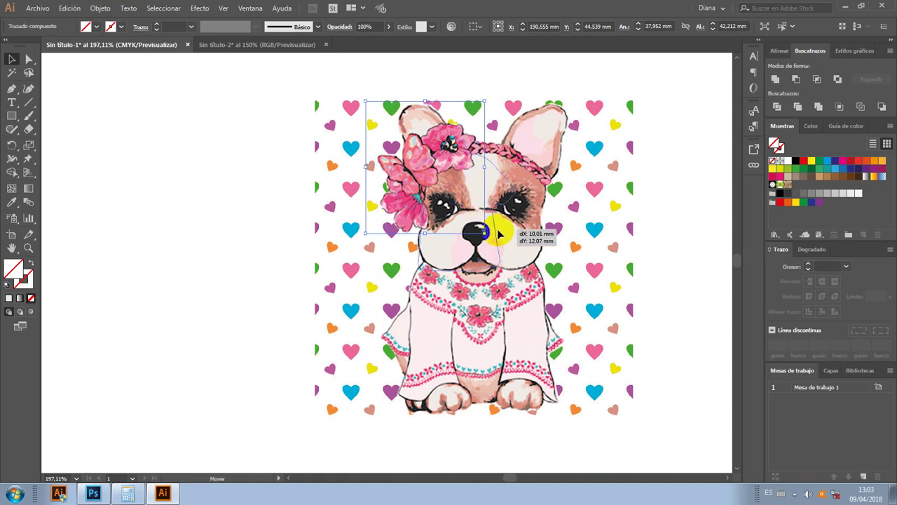
click(666, 232)
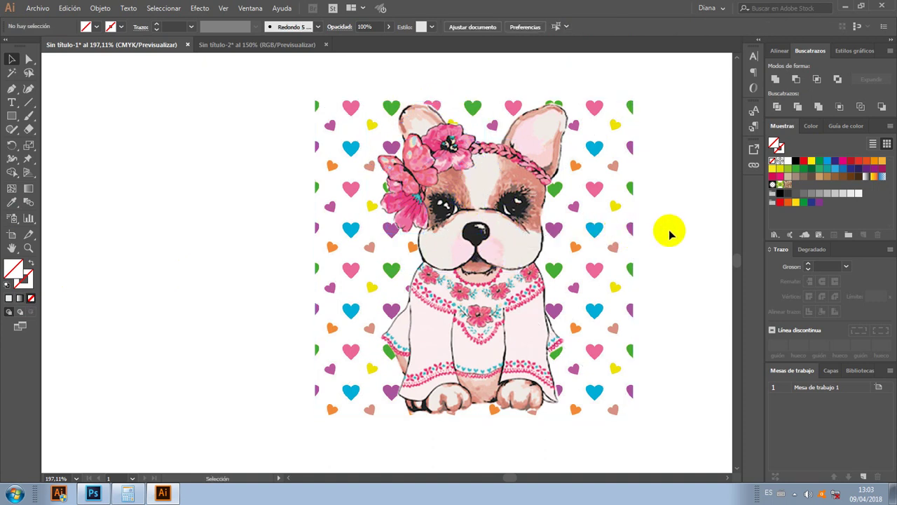
drag(495, 219, 514, 210)
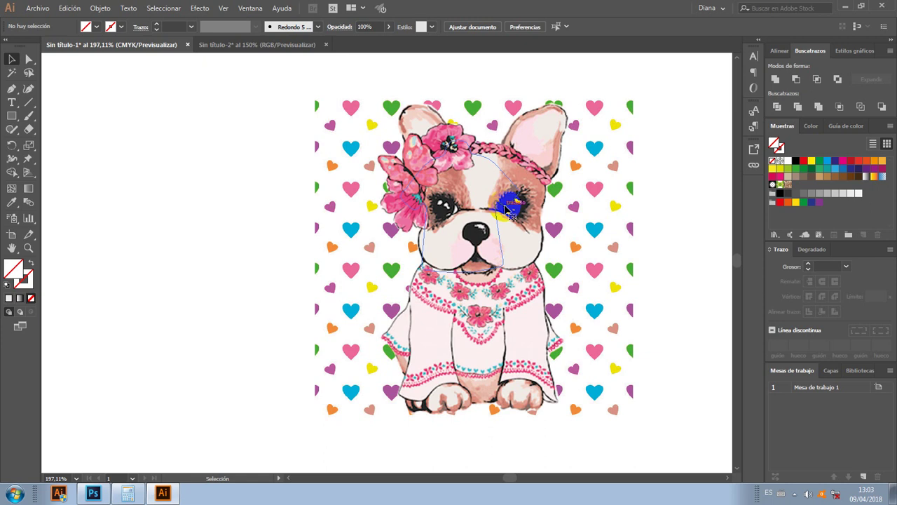
click(506, 209)
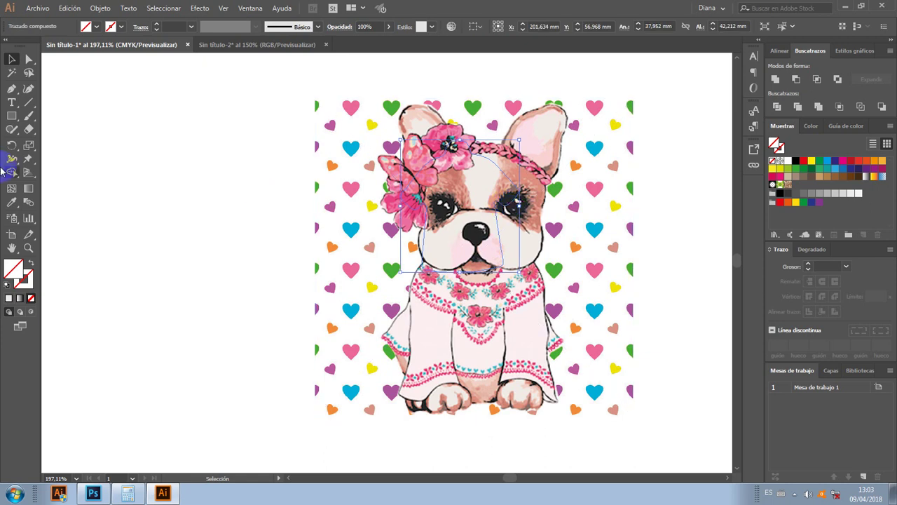
- Give the path no fill and a green 56B25F stroke
click(26, 287)
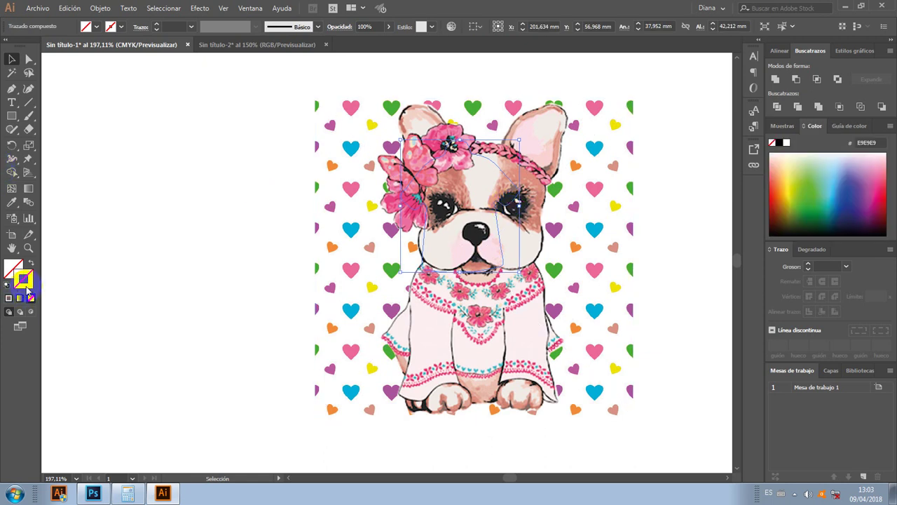
click(31, 295)
key(x)
click(819, 191)
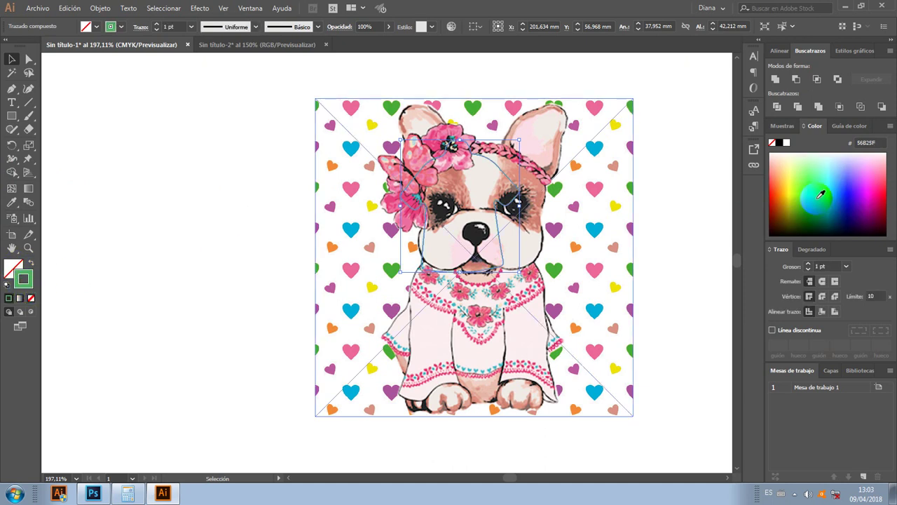
- Marquee-select the green outline path together with the dog image
click(11, 63)
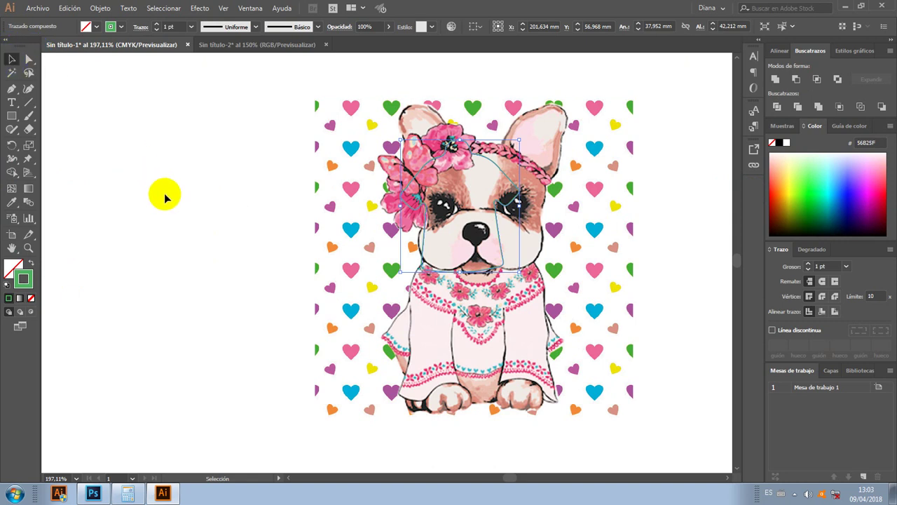
click(164, 199)
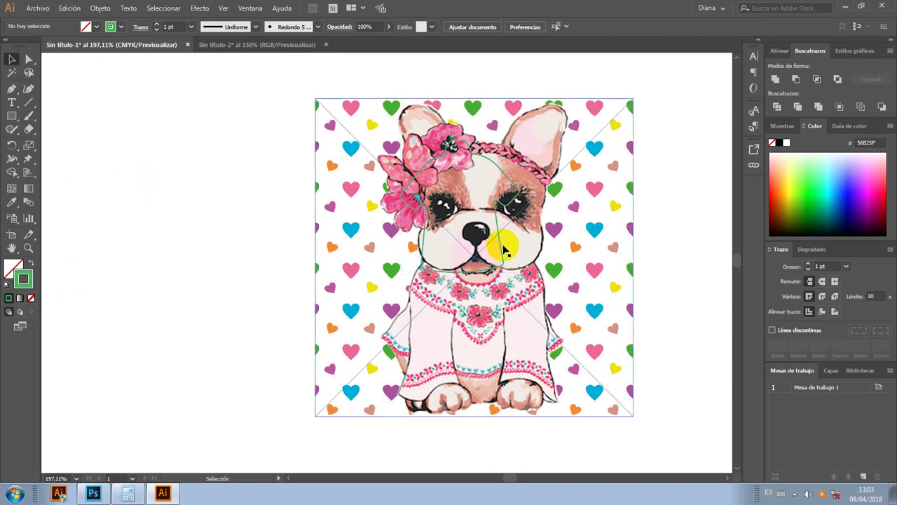
click(471, 203)
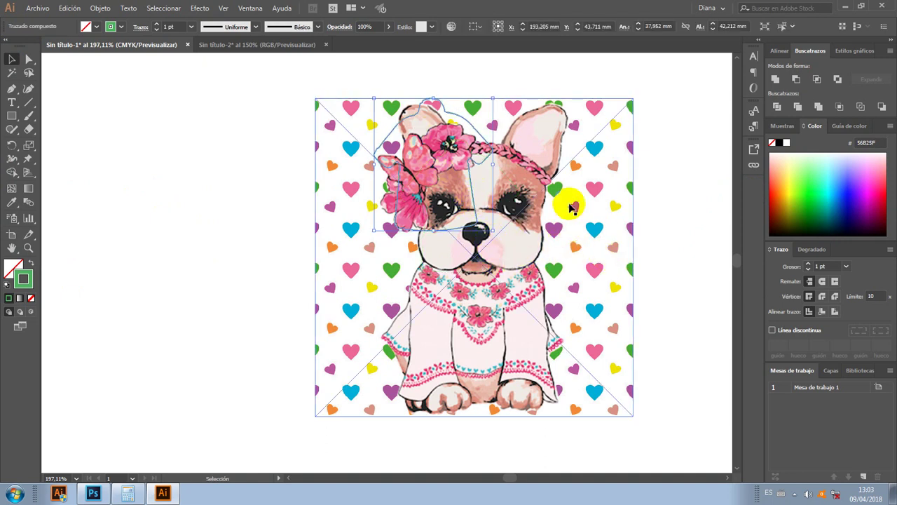
click(207, 84)
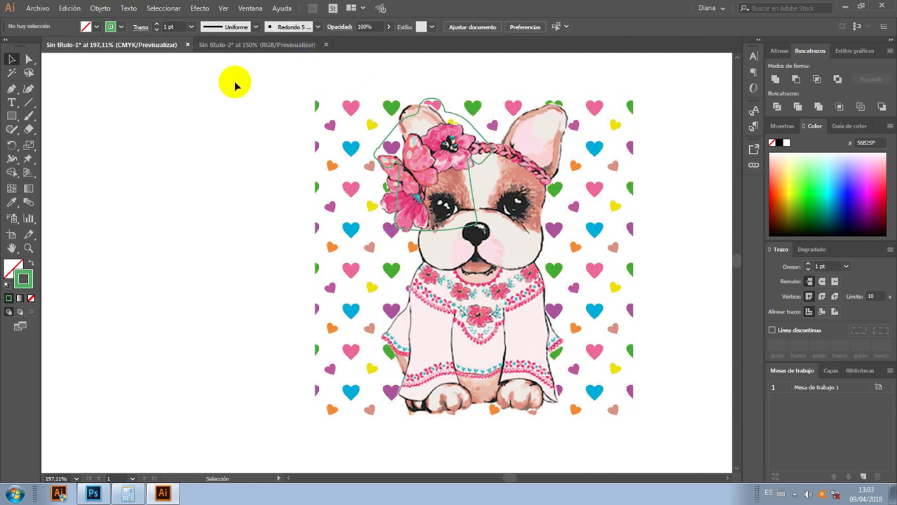
drag(290, 72, 661, 419)
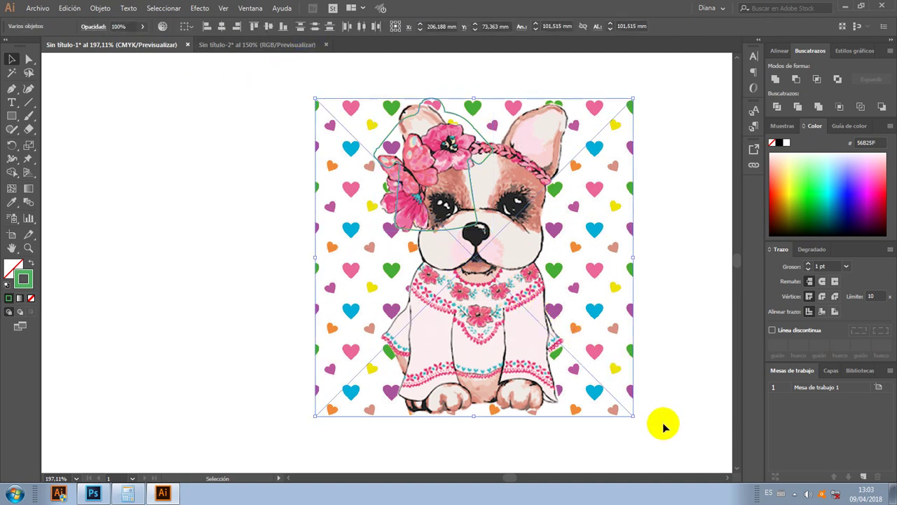
- Clip the dog image to the shirt path with Crear máscara de recorte and move it down-left
right_click(443, 157)
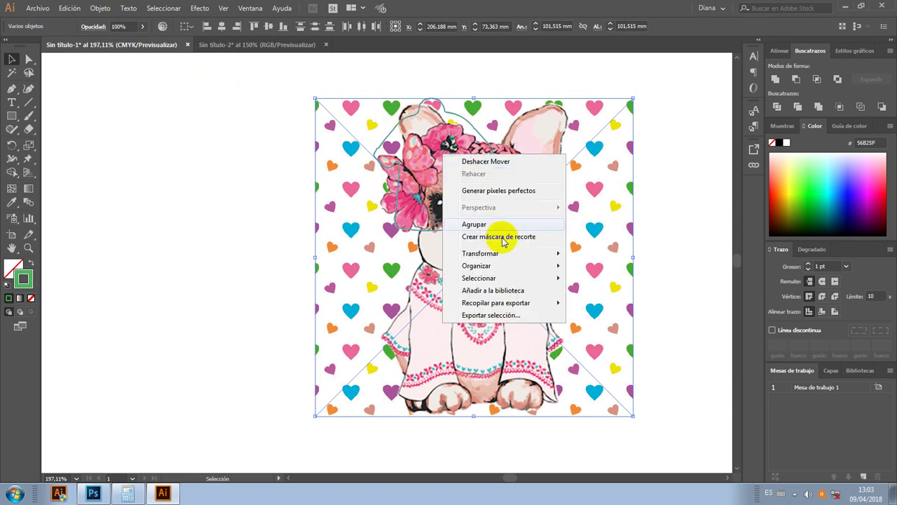
click(533, 237)
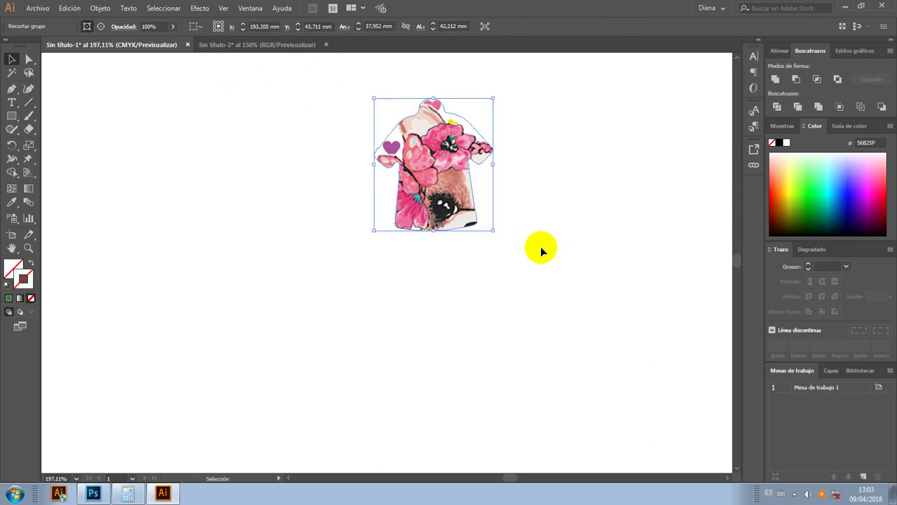
click(353, 105)
drag(439, 164, 416, 219)
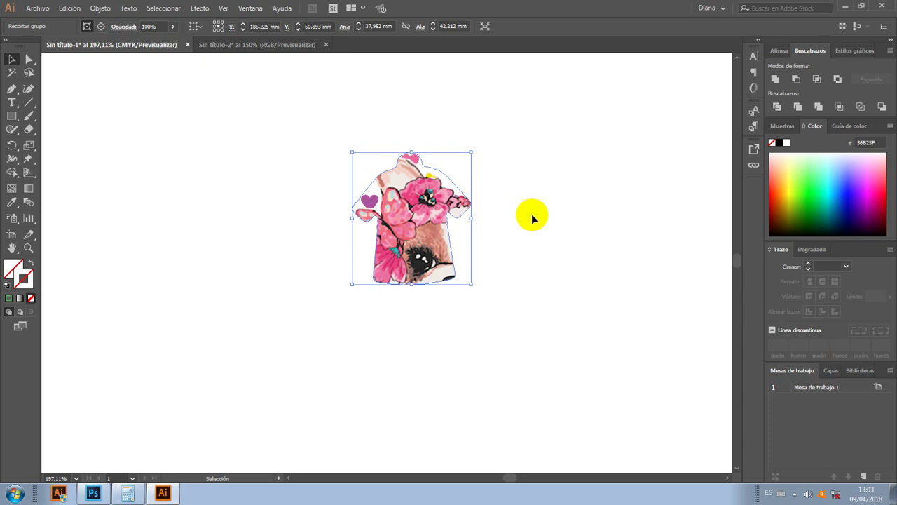
- In the RGB document, place the grey drop shape over the dog artwork's right side
click(250, 46)
mouse_move(144, 174)
mouse_down()
mouse_move(218, 175)
mouse_move(236, 265)
mouse_up()
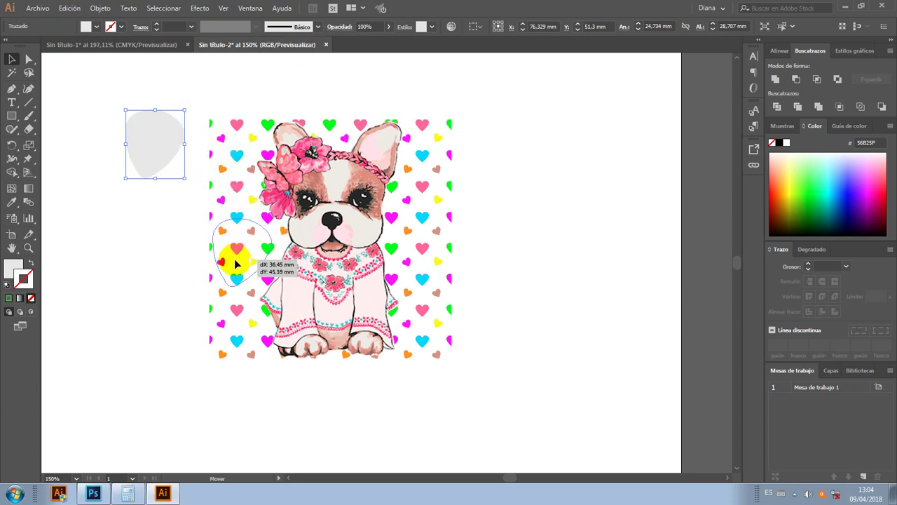
drag(236, 265, 413, 263)
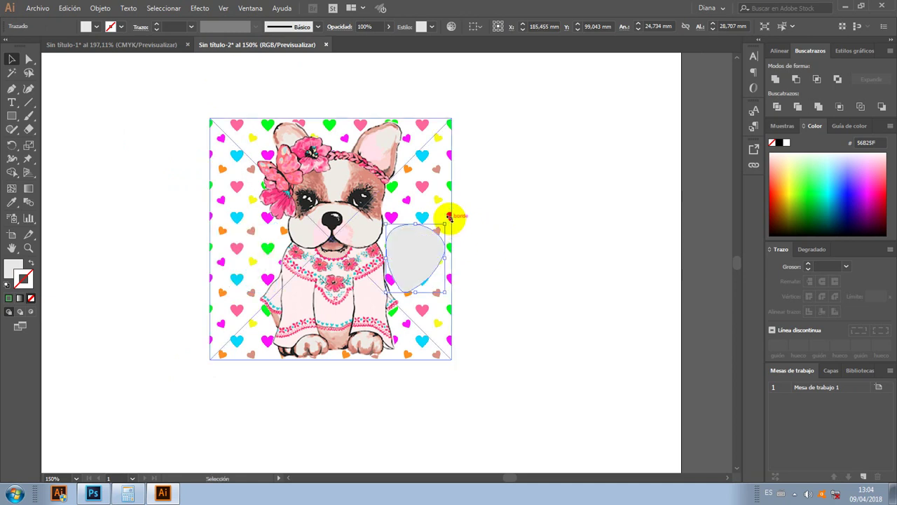
- Rotate the drop roughly 180°, then select it together with the dog artwork
drag(438, 209, 372, 324)
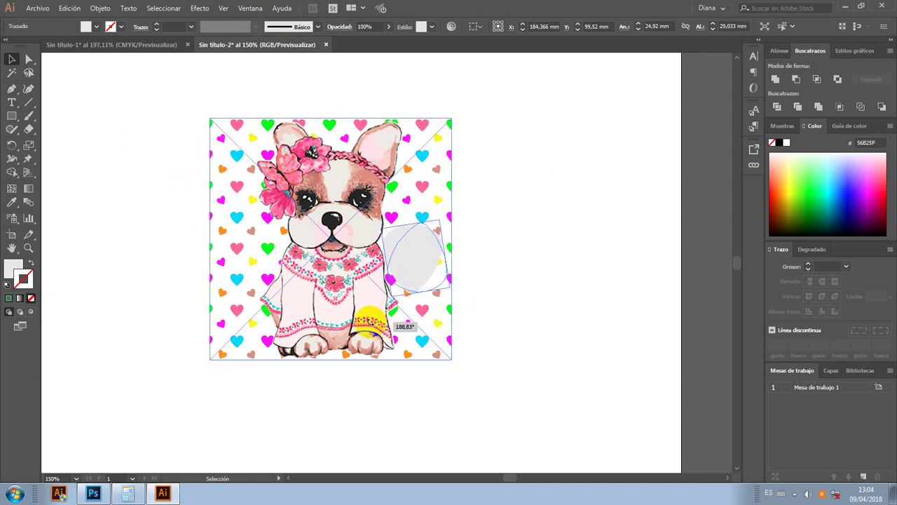
drag(373, 324, 373, 324)
drag(413, 270, 414, 254)
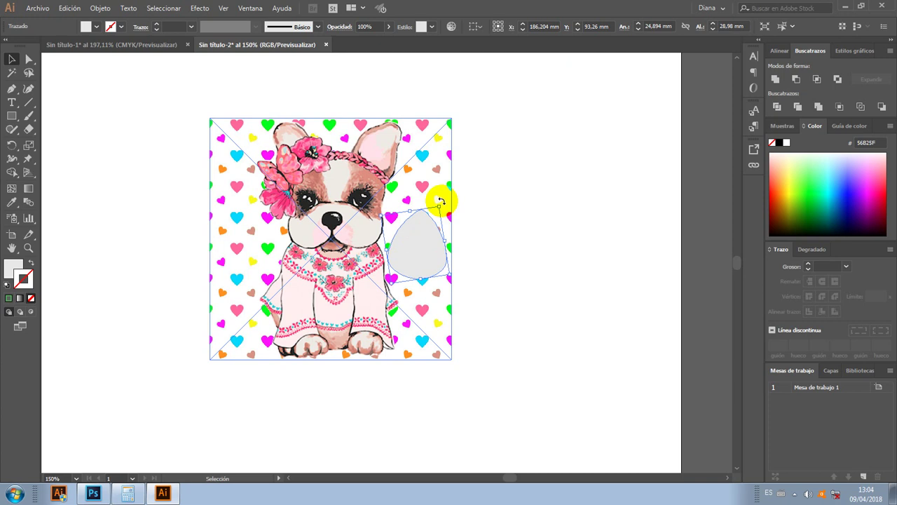
mouse_move(441, 201)
mouse_down()
mouse_move(434, 169)
mouse_move(443, 201)
mouse_move(440, 185)
mouse_up()
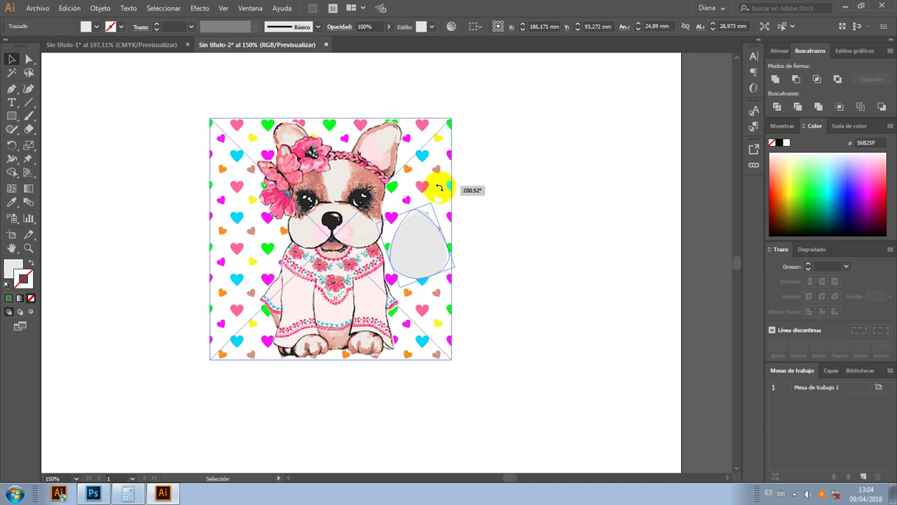
mouse_move(440, 186)
mouse_down()
mouse_move(450, 213)
mouse_move(448, 202)
mouse_up()
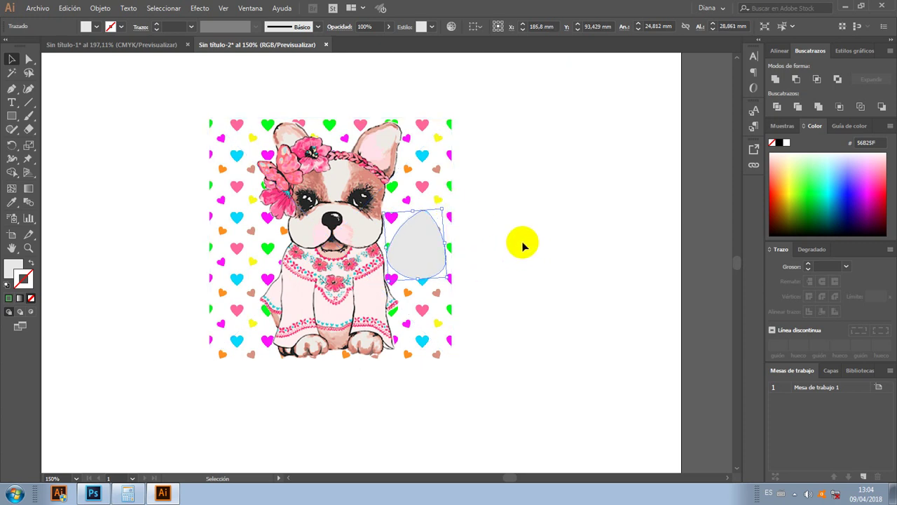
drag(523, 97, 194, 360)
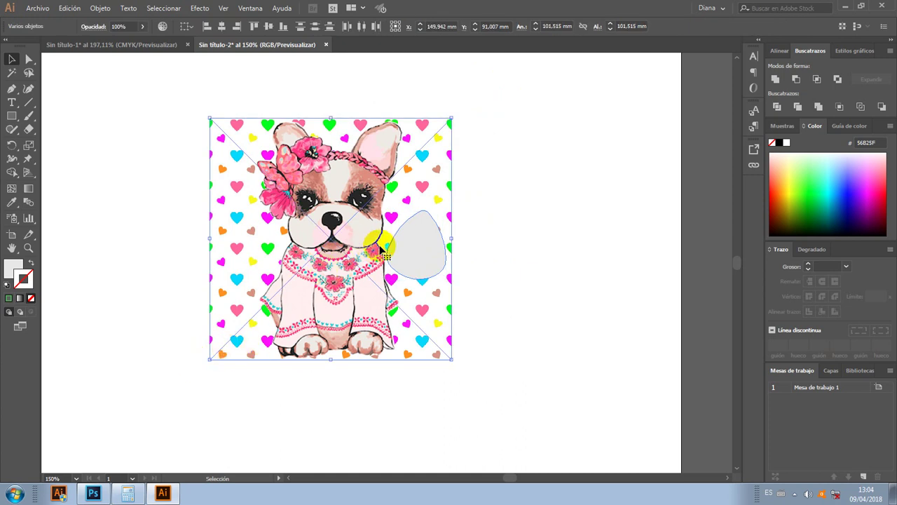
- Apply Crear máscara de recorte to clip the artwork to the drop, then undo a trial move
right_click(380, 246)
click(422, 329)
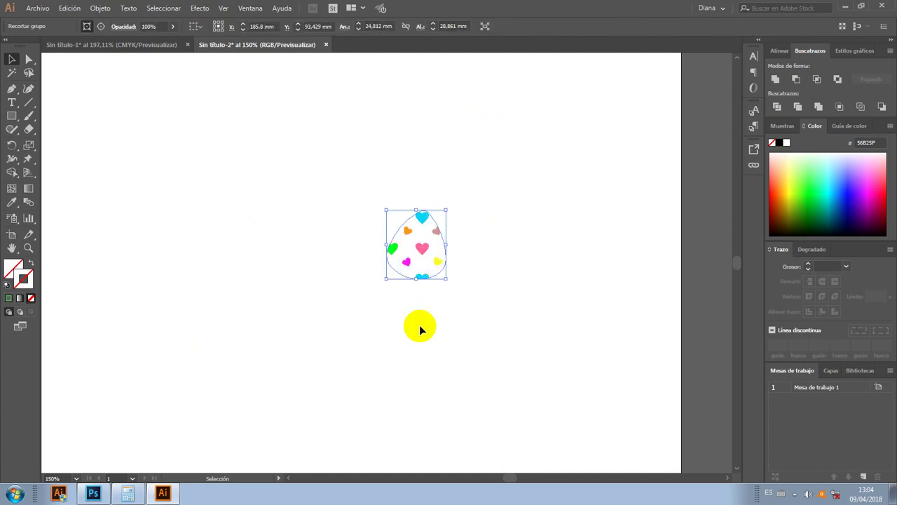
click(480, 293)
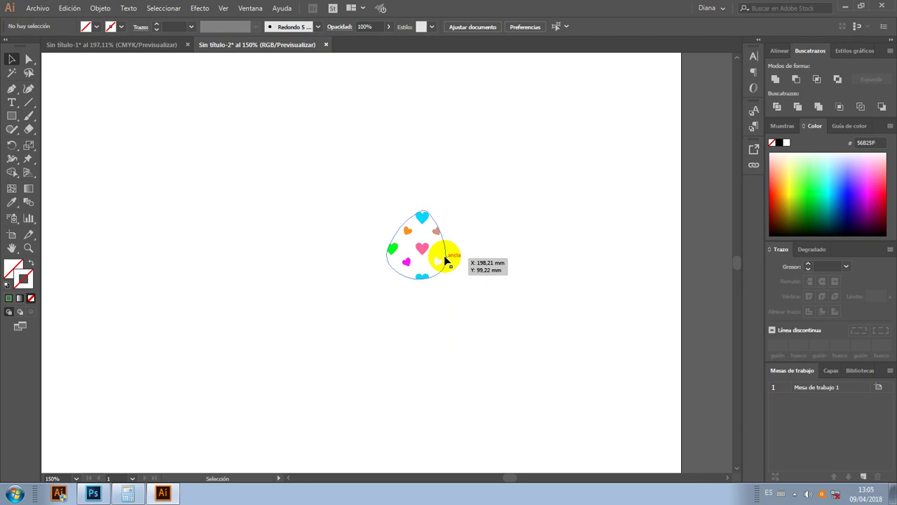
click(446, 253)
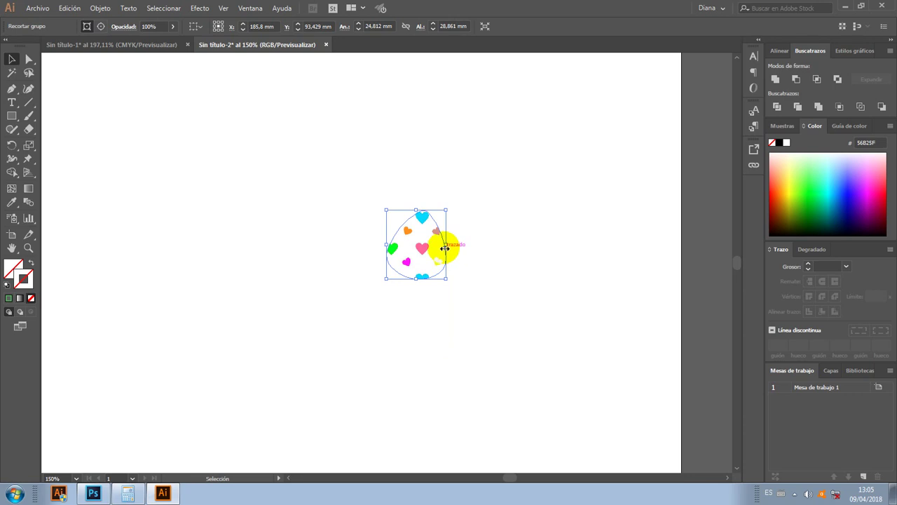
mouse_move(442, 240)
mouse_down()
mouse_move(350, 198)
mouse_move(302, 157)
mouse_up()
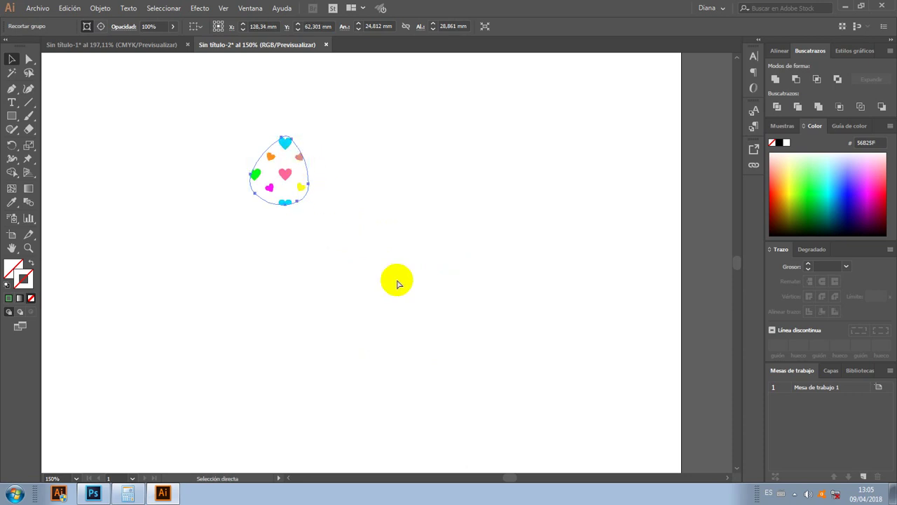
key(ctrl+z)
key(ctrl+z)
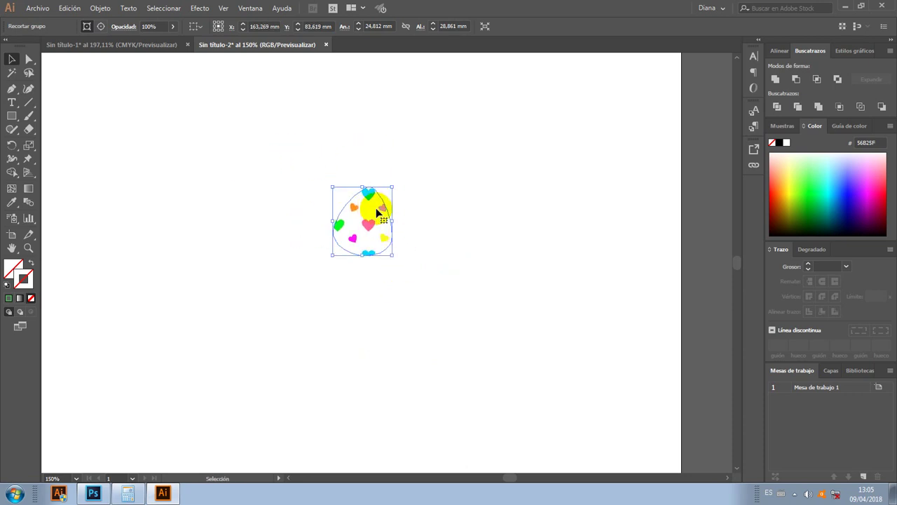
- Shift the dog artwork left inside the drop, then move the mask group lower on the page
double_click(387, 212)
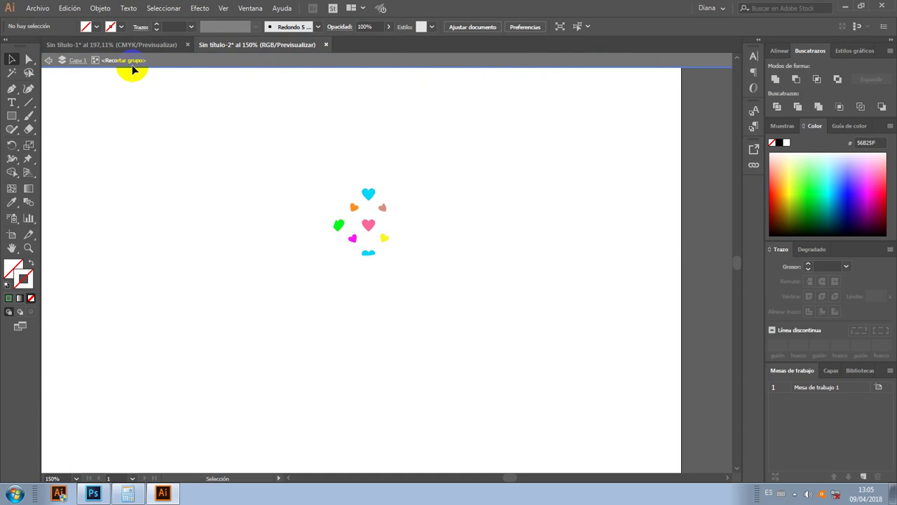
mouse_move(381, 202)
mouse_down()
mouse_move(347, 198)
mouse_move(257, 152)
mouse_move(323, 168)
mouse_up()
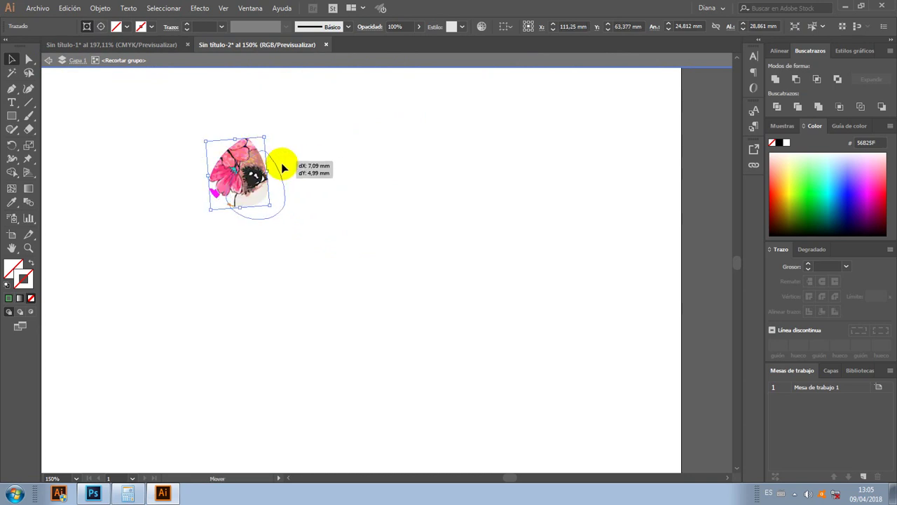
mouse_move(341, 195)
mouse_down()
mouse_move(304, 216)
mouse_move(286, 168)
mouse_up()
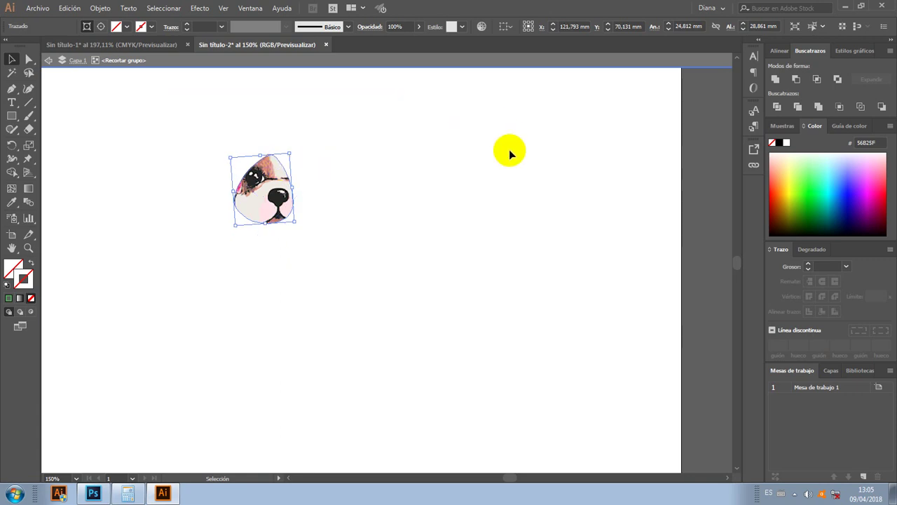
click(541, 155)
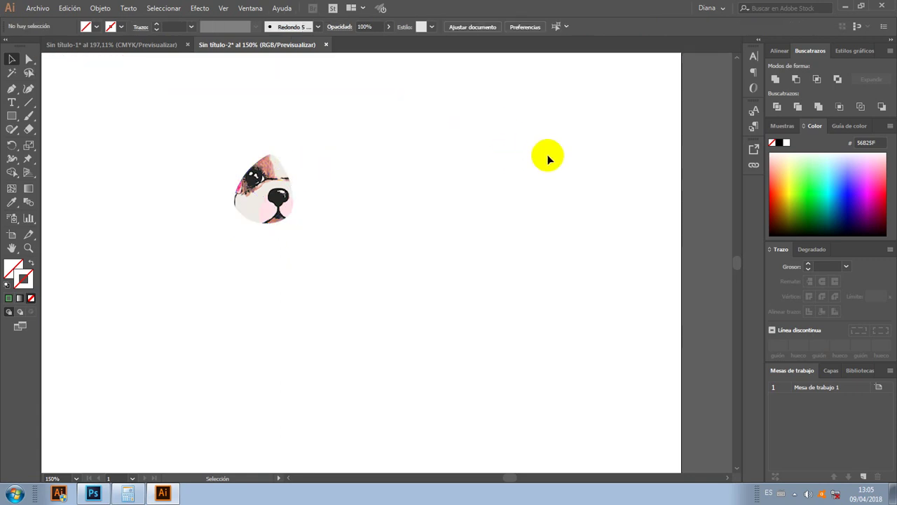
drag(259, 198, 319, 195)
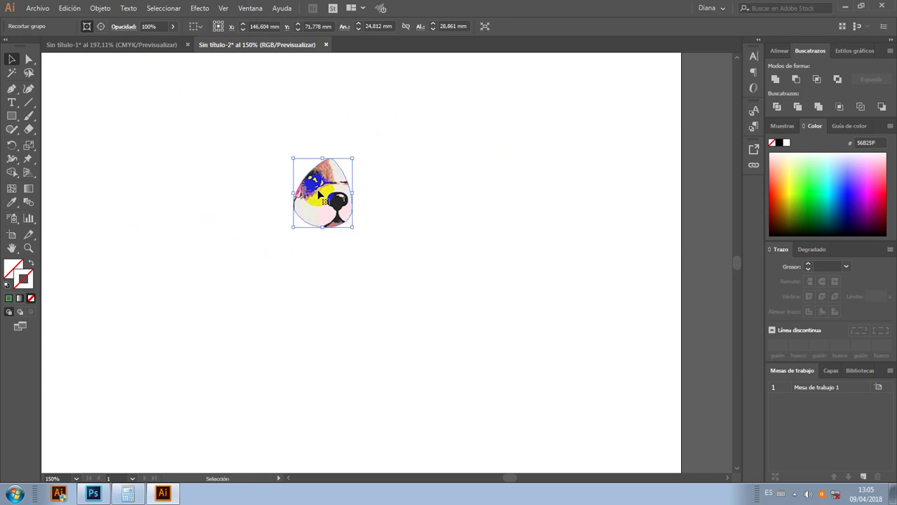
drag(319, 193, 367, 202)
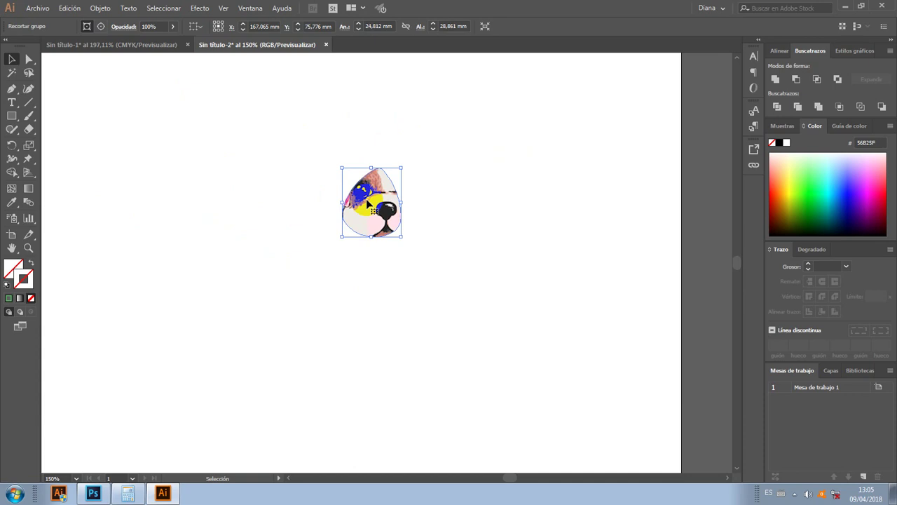
drag(367, 203, 355, 232)
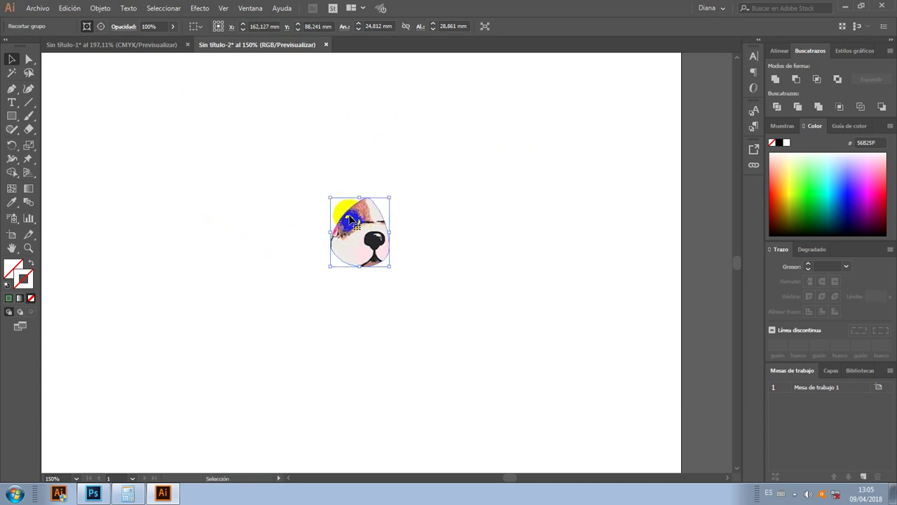
- In isolation mode, drag the dog photo so its eyes and black nose centre in the drop
double_click(351, 211)
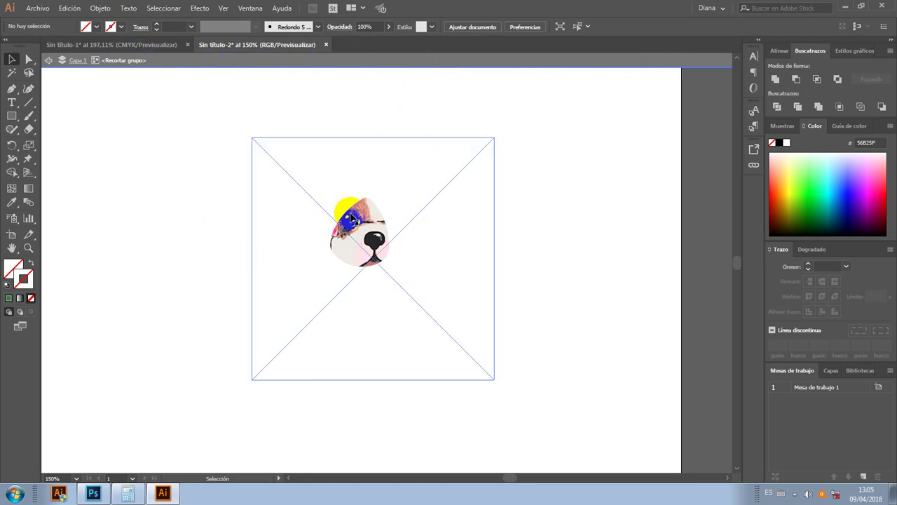
drag(350, 211, 342, 206)
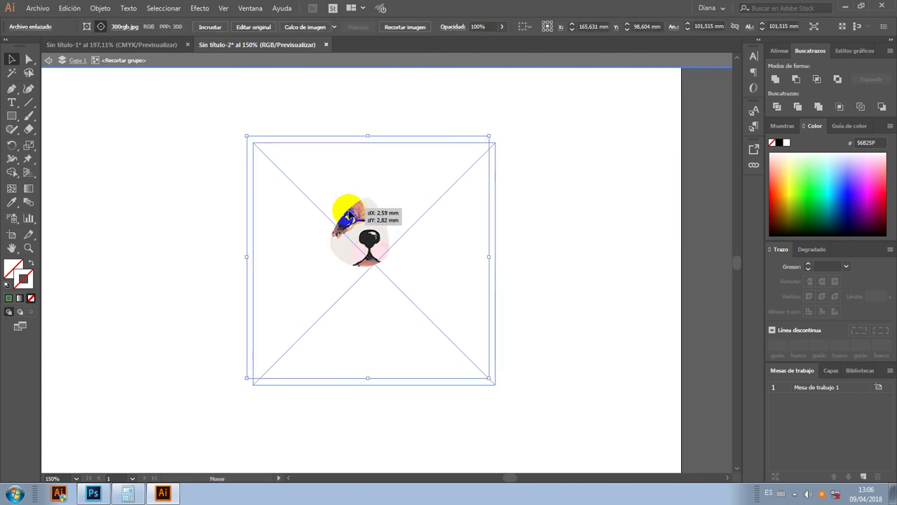
mouse_move(343, 210)
mouse_down()
mouse_move(360, 216)
mouse_move(345, 249)
mouse_up()
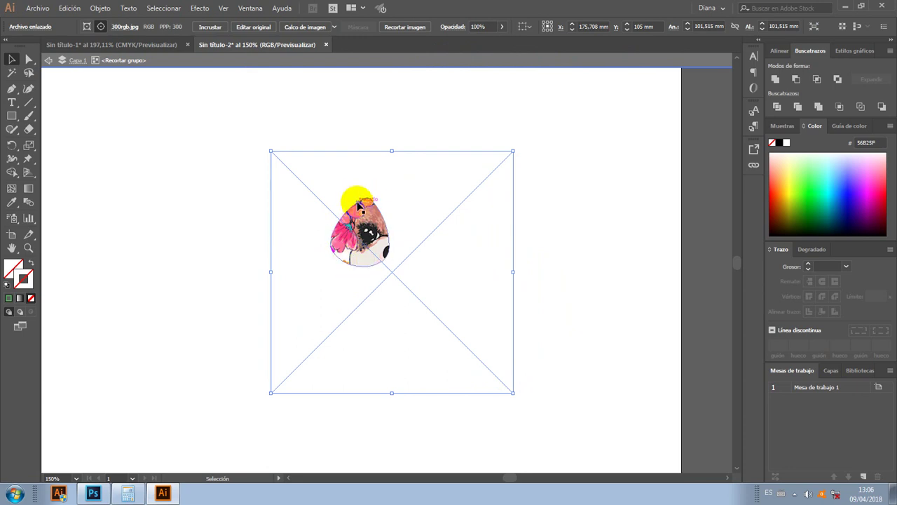
click(358, 203)
mouse_move(357, 203)
mouse_down()
mouse_move(381, 194)
mouse_move(350, 211)
mouse_move(412, 214)
mouse_move(342, 201)
mouse_move(376, 221)
mouse_up()
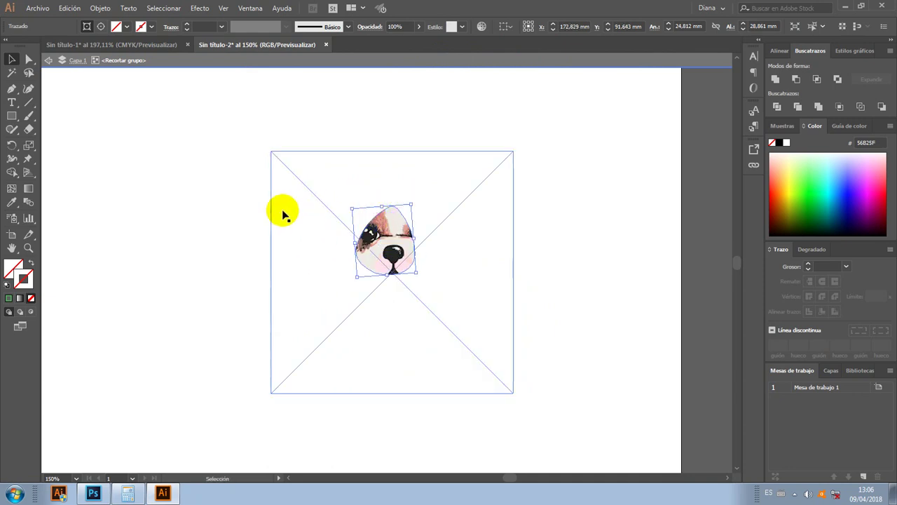
mouse_move(376, 221)
mouse_down()
mouse_move(325, 201)
mouse_move(335, 172)
mouse_move(303, 191)
mouse_up()
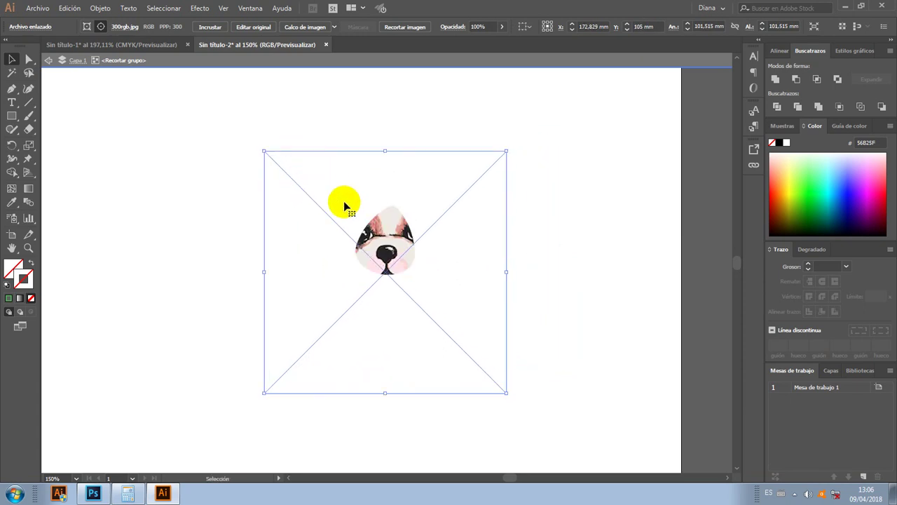
- Re-enter the mask group and scale the dog photo down, repositioning it inside the drop
double_click(589, 168)
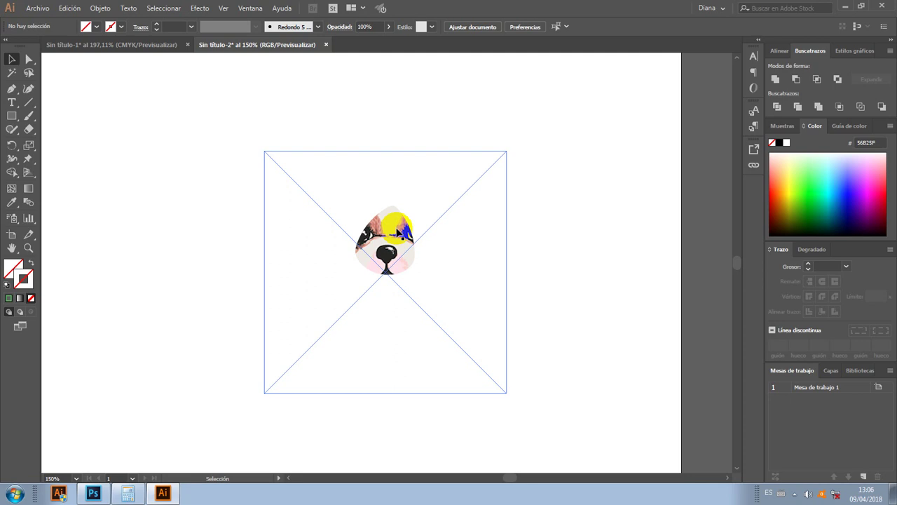
click(398, 232)
double_click(397, 232)
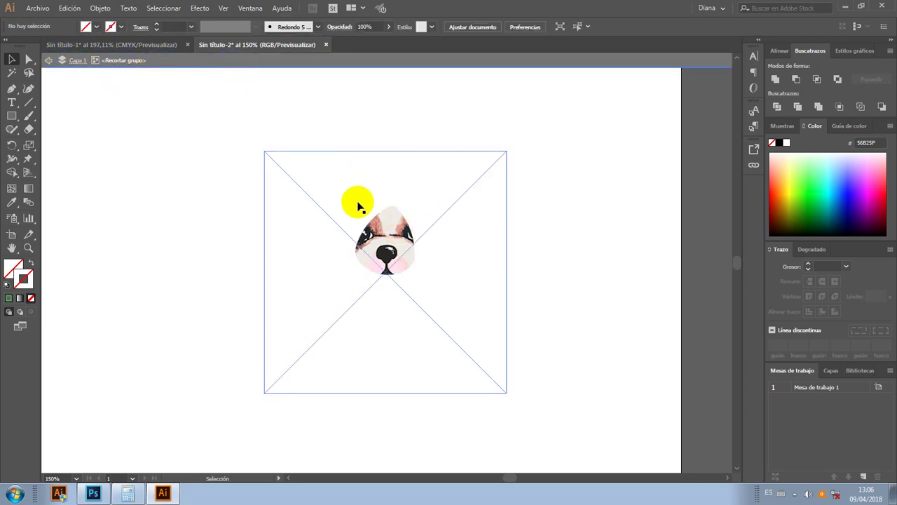
click(317, 204)
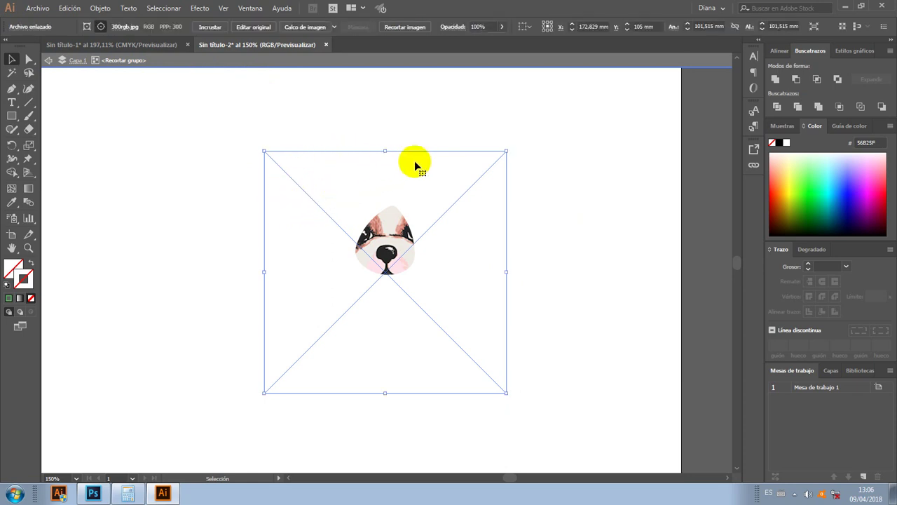
drag(506, 151, 431, 242)
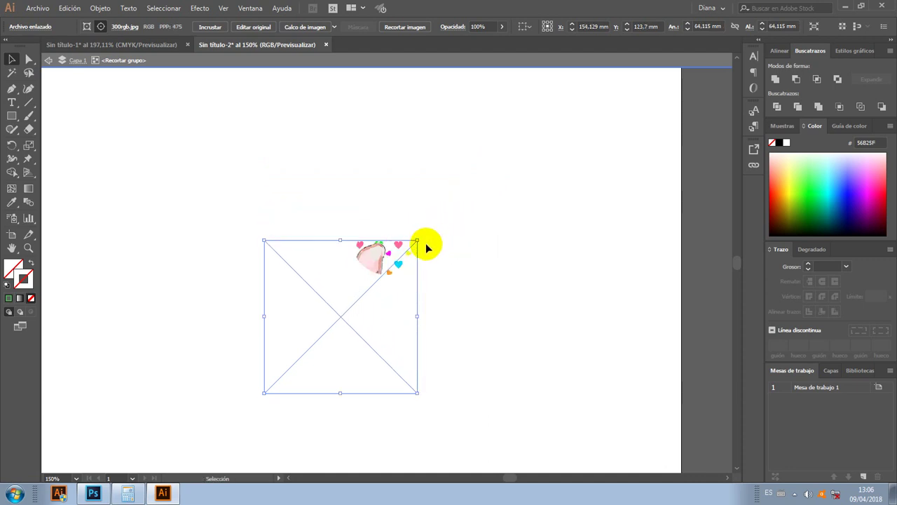
drag(332, 331, 374, 288)
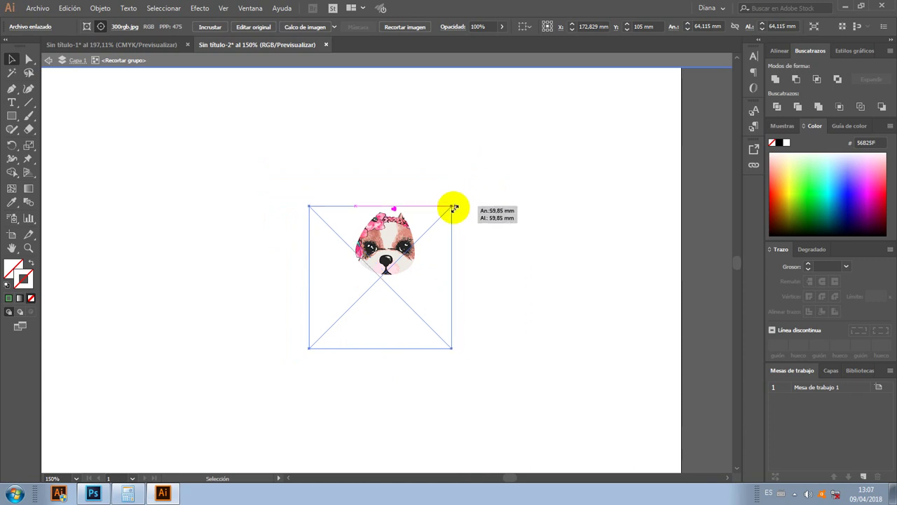
drag(463, 196, 435, 221)
mouse_move(387, 307)
mouse_down()
mouse_move(398, 295)
mouse_move(401, 305)
mouse_up()
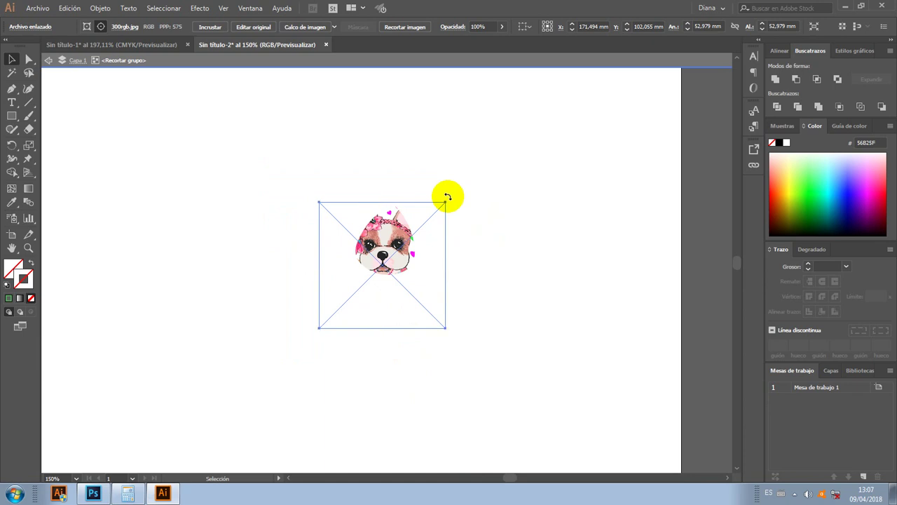
- Rotate the dog photo about 30 degrees so a tilted face fills the drop
drag(446, 196, 454, 305)
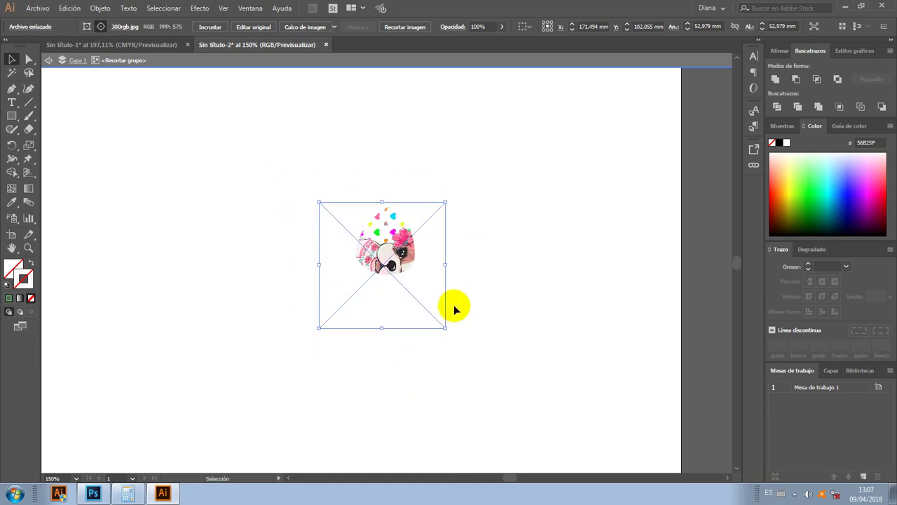
drag(385, 253, 378, 228)
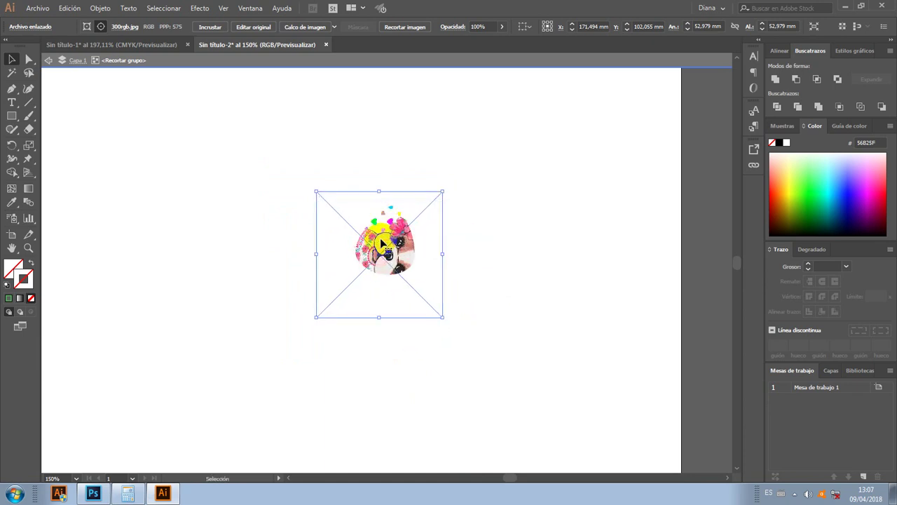
drag(449, 187, 465, 324)
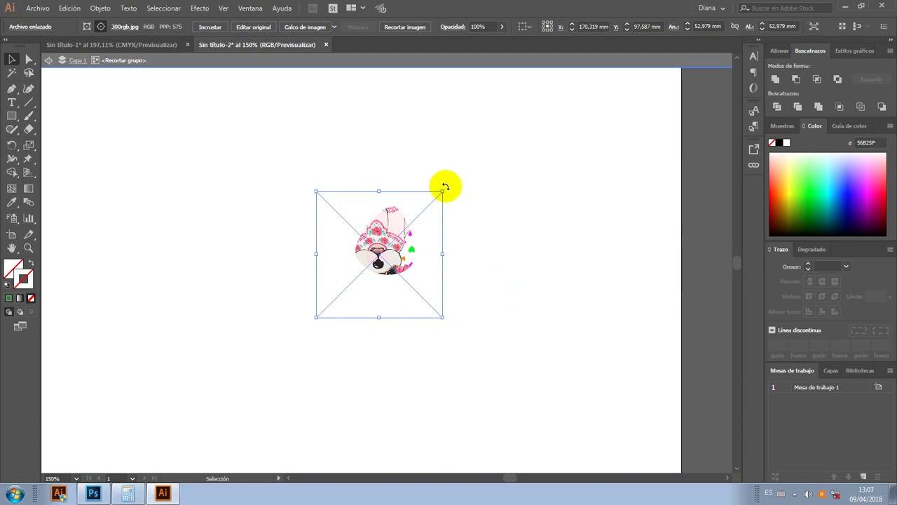
drag(445, 187, 443, 266)
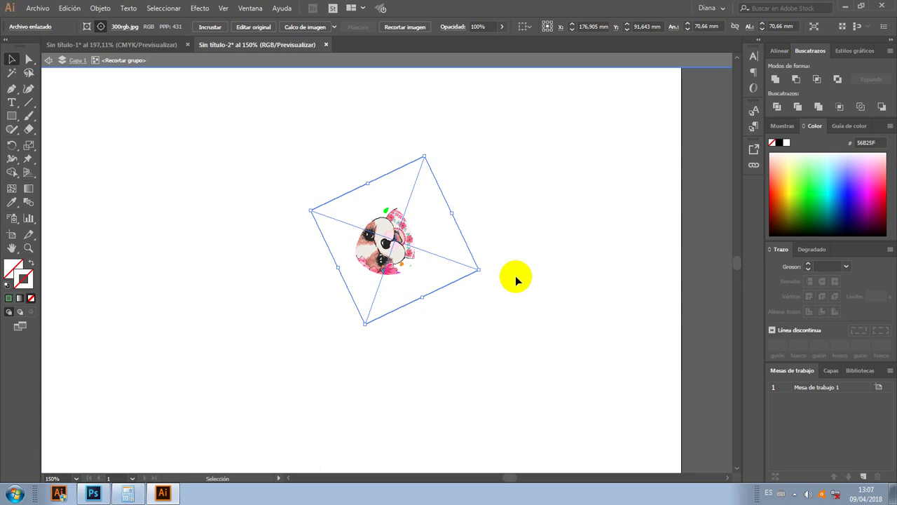
- Zoom out to 66.67% and move the dog-face sticker to the page's top-left corner
double_click(563, 197)
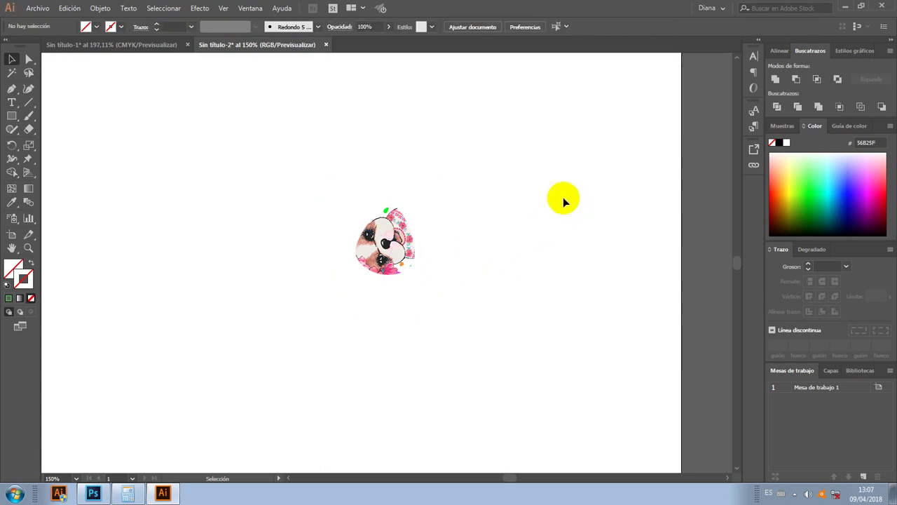
drag(386, 242, 346, 200)
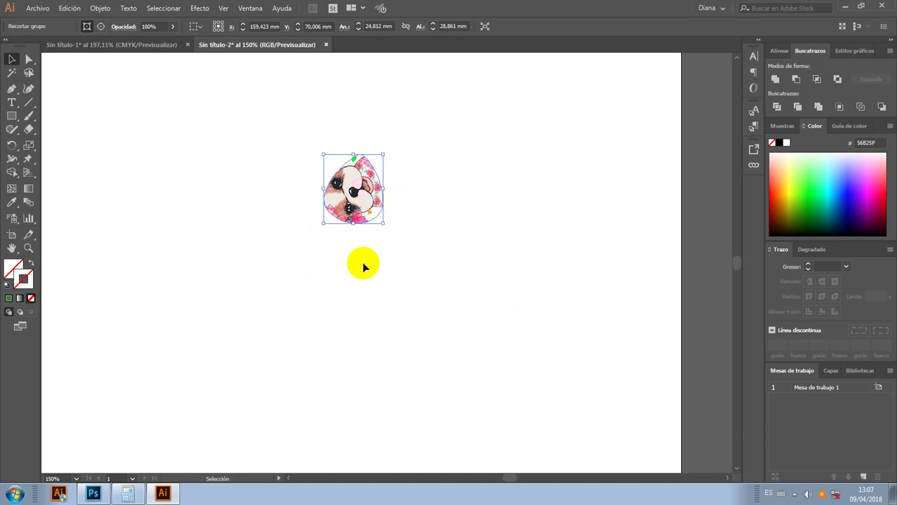
key(z)
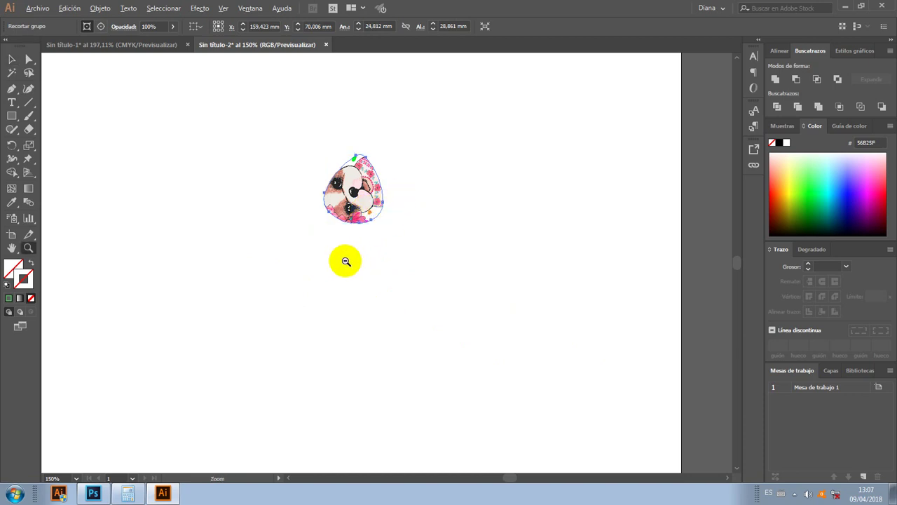
alt+click(346, 262)
alt+click(381, 271)
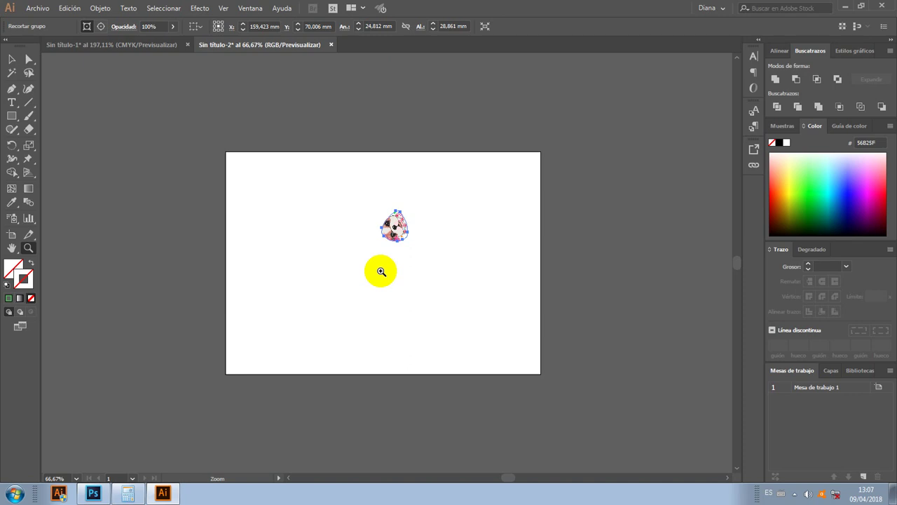
key(alt)
key(alt)
click(11, 59)
mouse_move(384, 225)
mouse_down()
mouse_move(256, 188)
mouse_move(275, 203)
mouse_up()
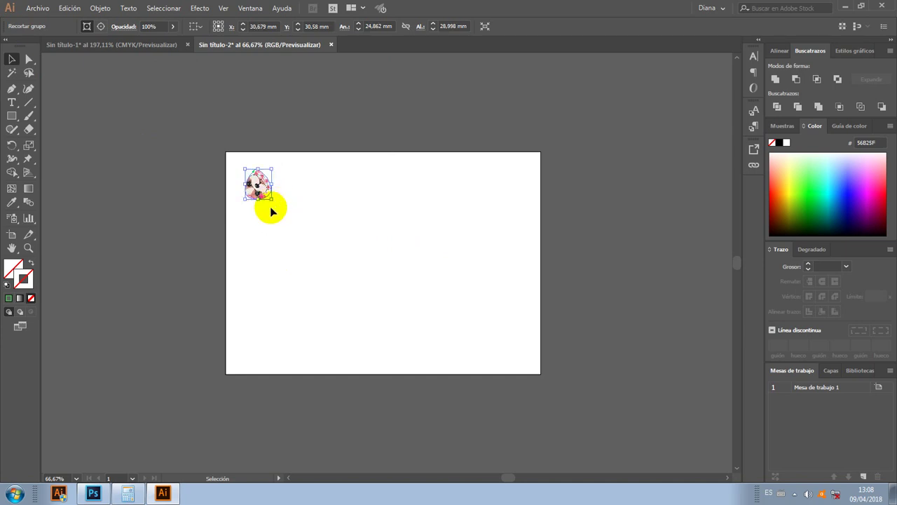
- Alt-drag a copy of the dog-face sticker just to its right
click(269, 209)
click(256, 186)
click(258, 189)
drag(258, 190, 295, 195)
key(alt)
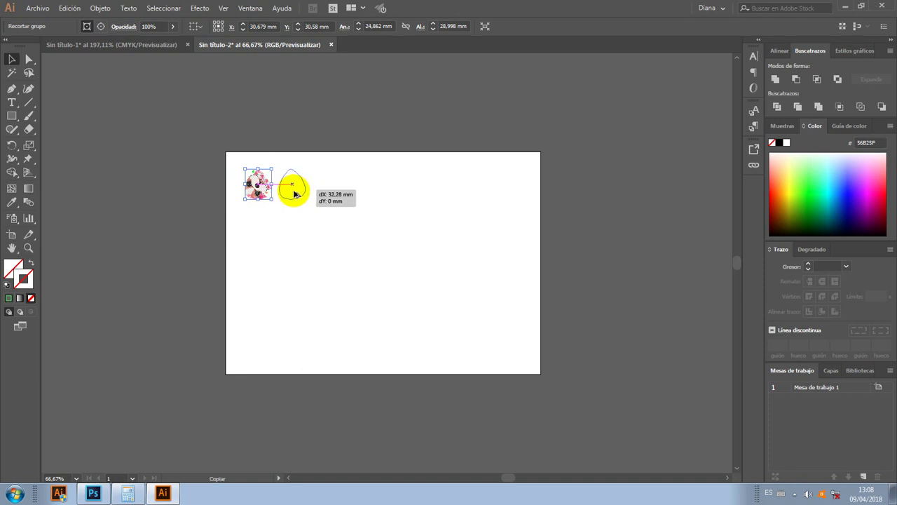
drag(295, 194, 294, 195)
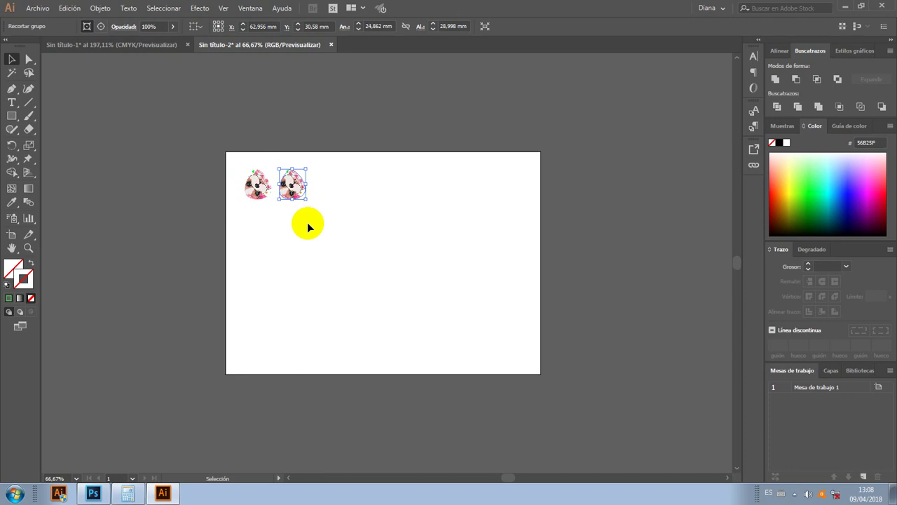
- Repeat the move-copy with Ctrl+D to extend the top row to eight stickers
key(a)
key(v)
key(ctrl+d)
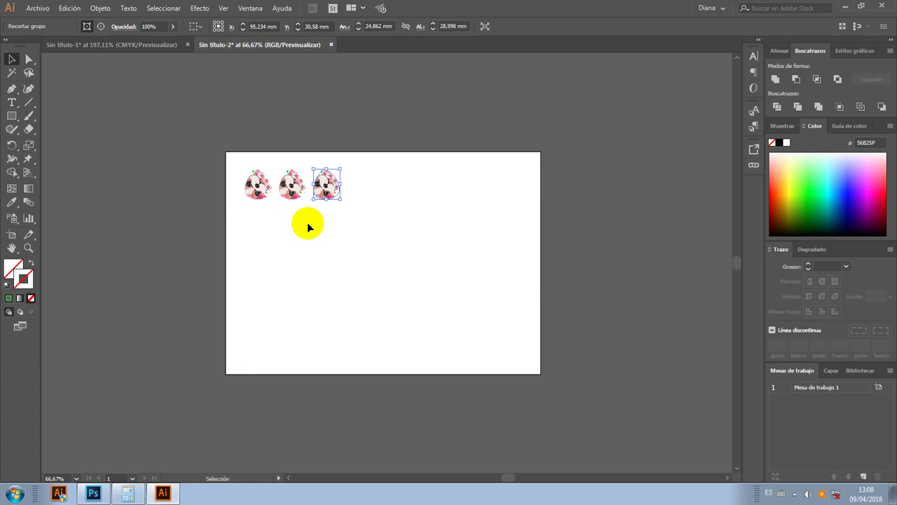
key(a)
key(ctrl+d)
key(ctrl+d)
key(ctrl+d)
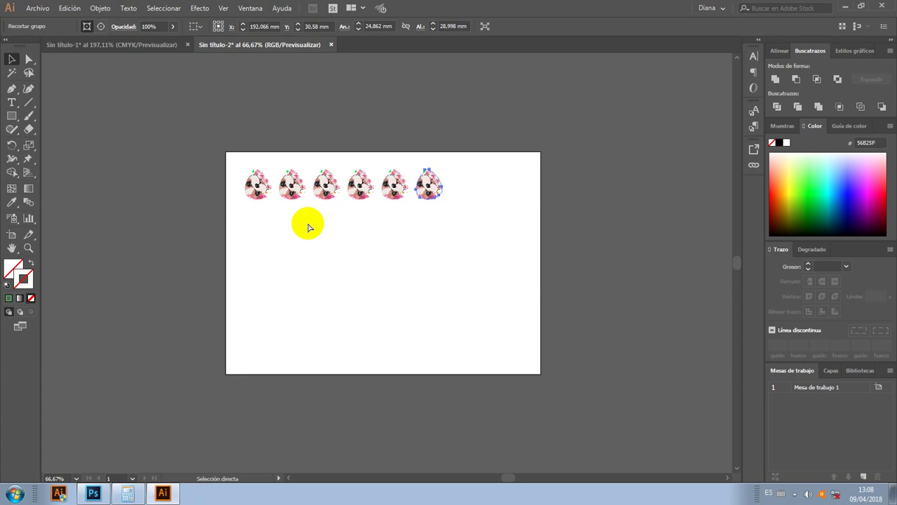
key(ctrl+d)
key(ctrl+d)
key(v)
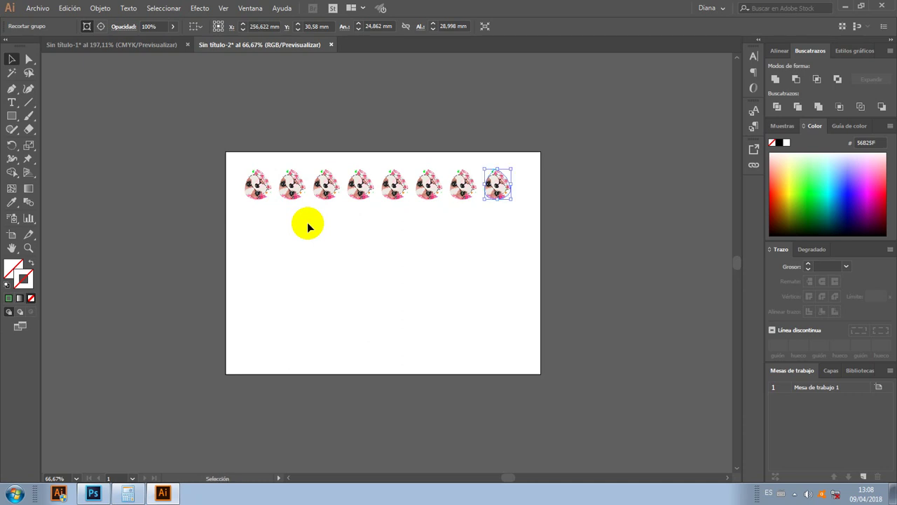
mouse_move(214, 147)
mouse_down()
mouse_move(471, 231)
mouse_move(537, 233)
mouse_up()
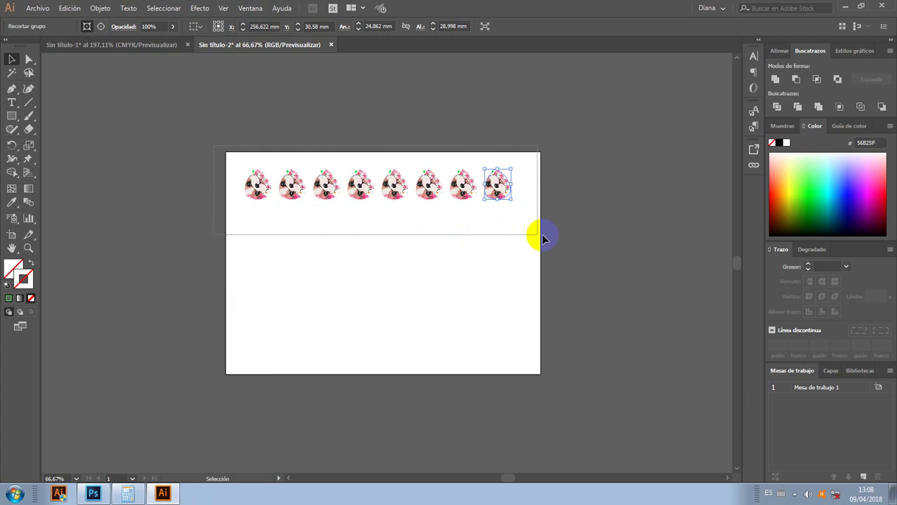
- Alt-drag the first sticker row down into a second row, removing a misplaced extra copy
mouse_move(222, 140)
mouse_down()
mouse_move(277, 194)
mouse_move(461, 225)
mouse_move(526, 226)
mouse_up()
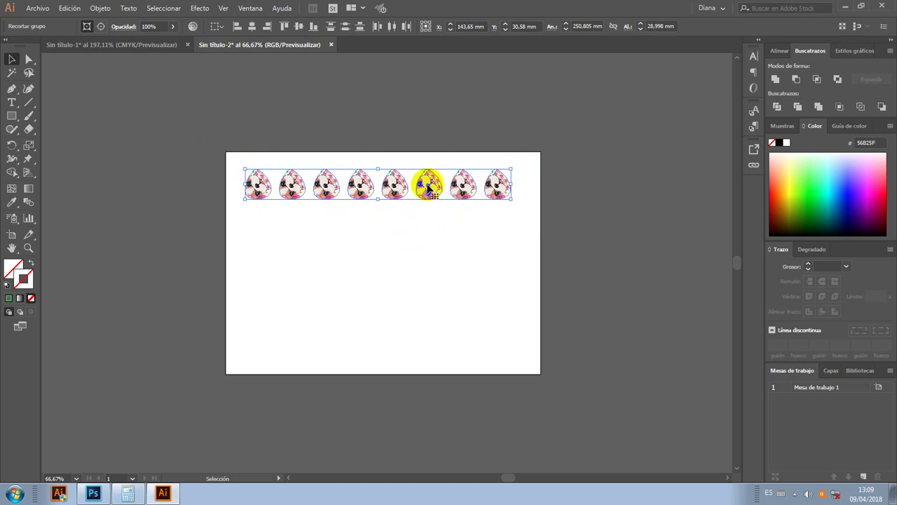
drag(429, 188, 427, 231)
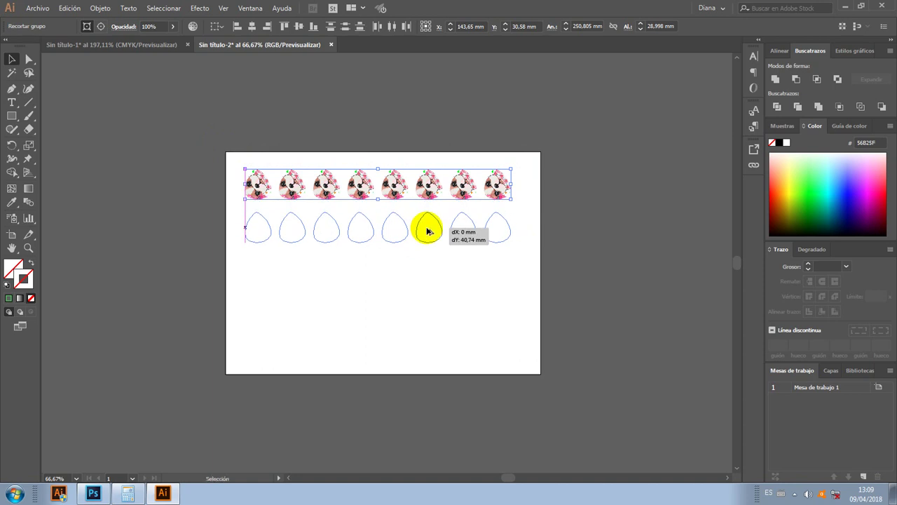
drag(427, 231, 427, 231)
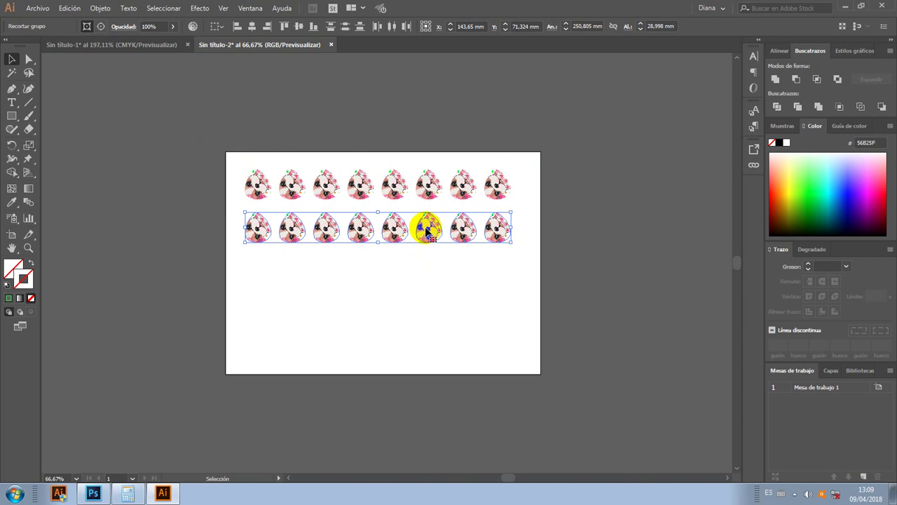
drag(395, 232, 394, 274)
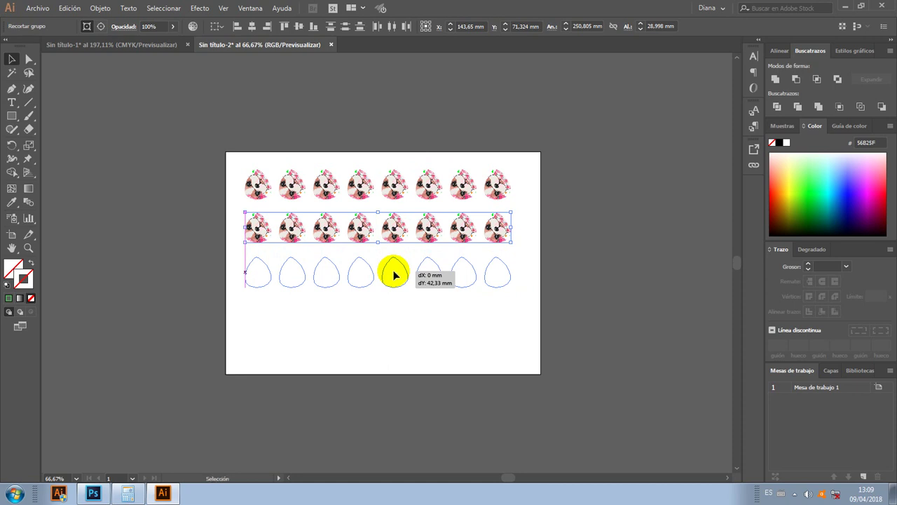
drag(395, 274, 395, 274)
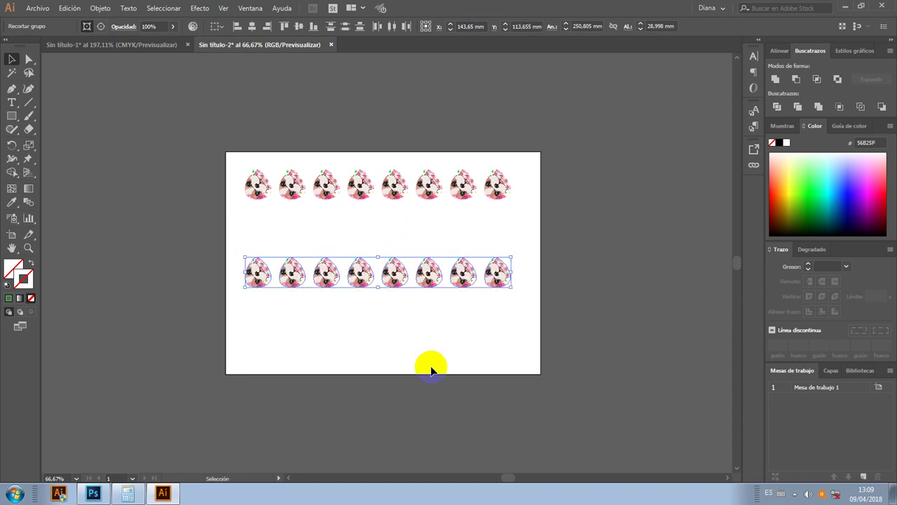
key(ctrl+z)
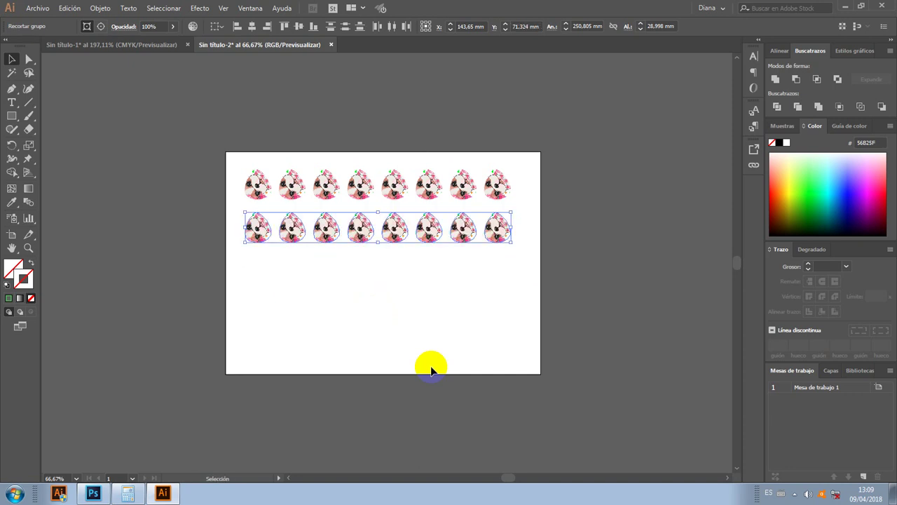
drag(392, 235, 390, 282)
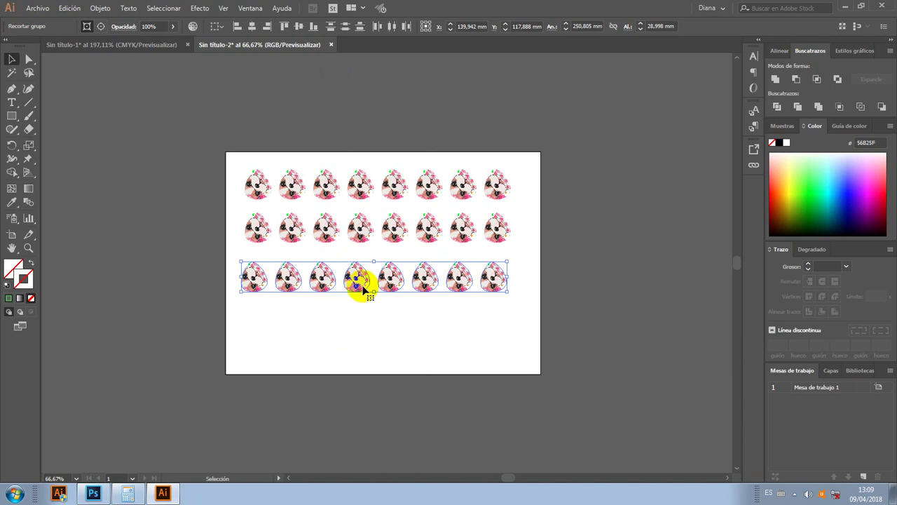
key(Delete)
- Copy both rows down together, then copy the fourth row to complete five rows
mouse_move(218, 137)
mouse_down()
mouse_move(245, 208)
mouse_move(536, 265)
mouse_up()
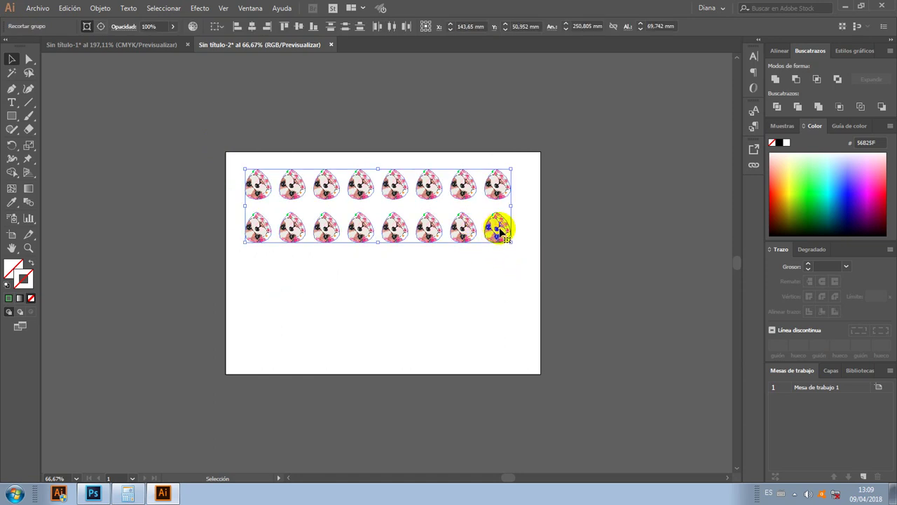
drag(497, 237, 497, 316)
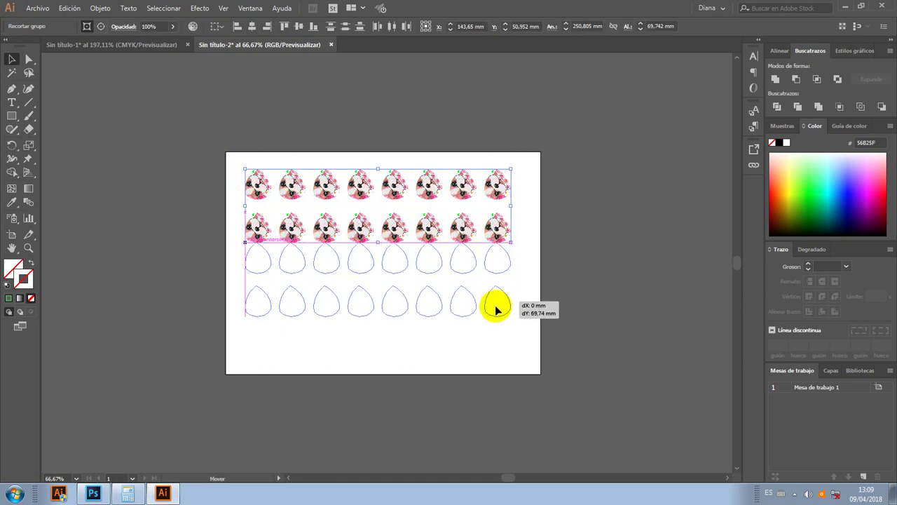
drag(496, 316, 495, 315)
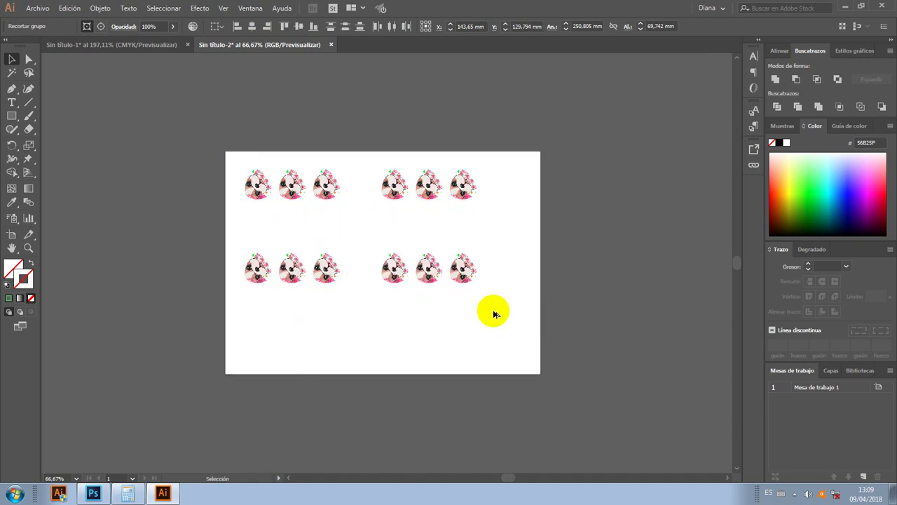
click(470, 360)
drag(224, 289, 525, 346)
drag(495, 317, 495, 358)
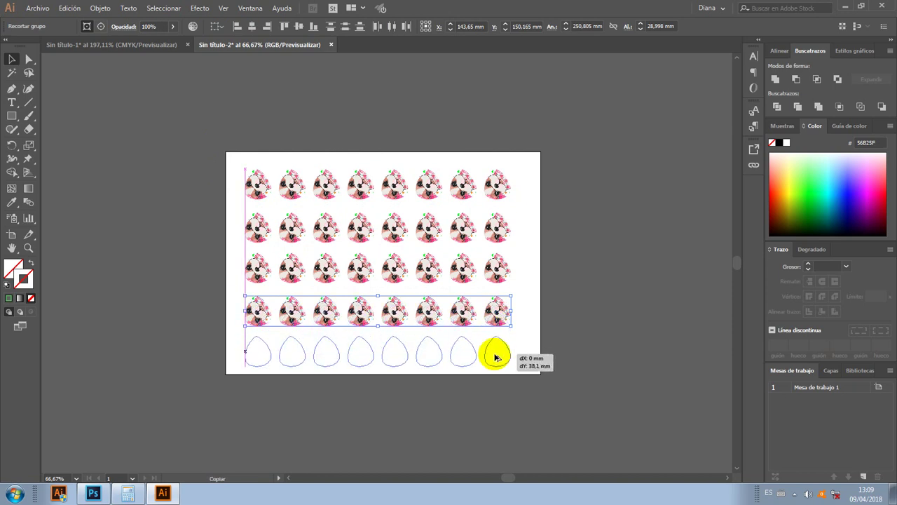
drag(495, 358, 495, 357)
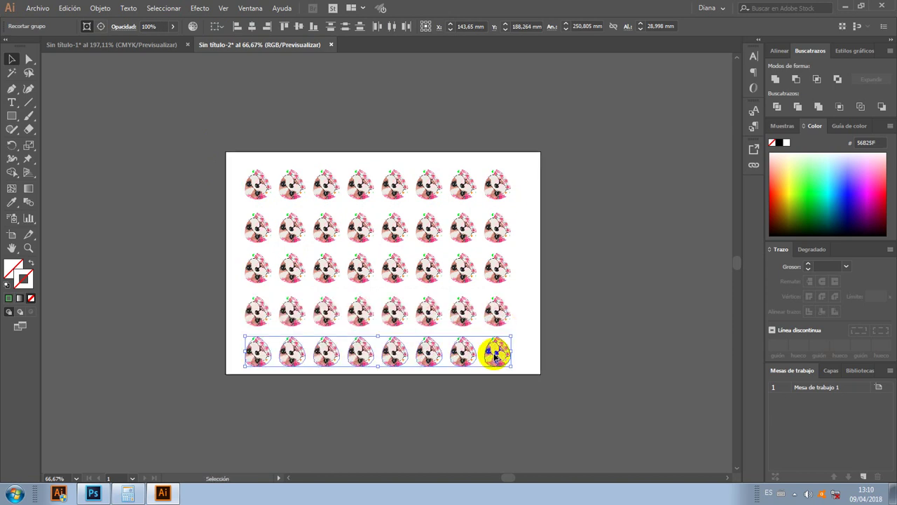
click(627, 313)
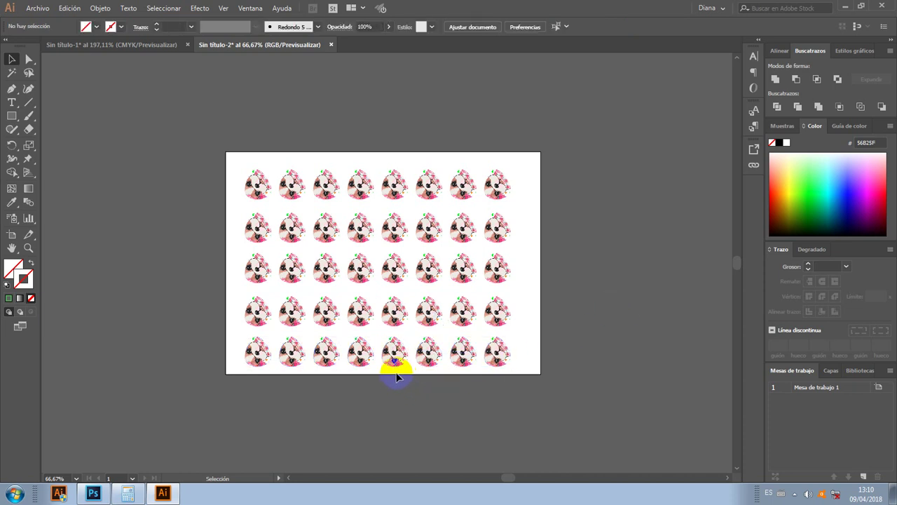
- Move the whole five-by-eight sticker grid toward the page's top-left
drag(356, 366, 356, 164)
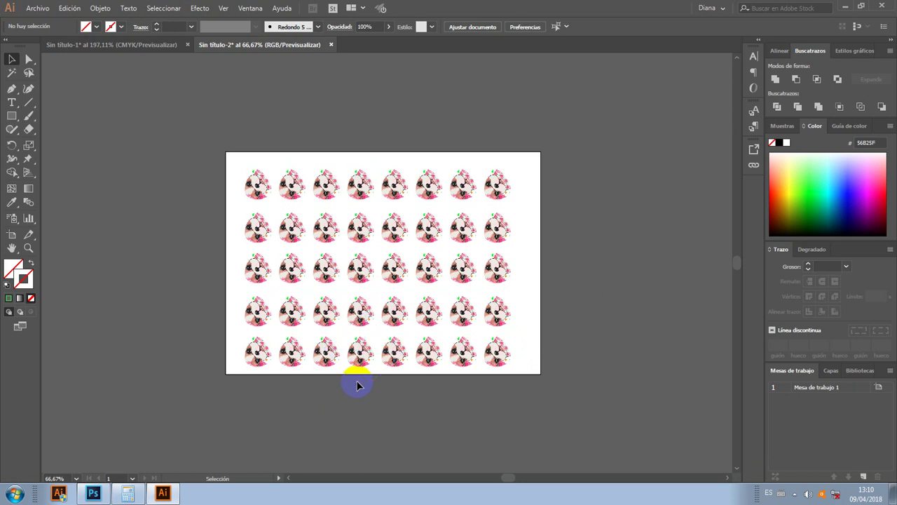
drag(217, 146, 517, 388)
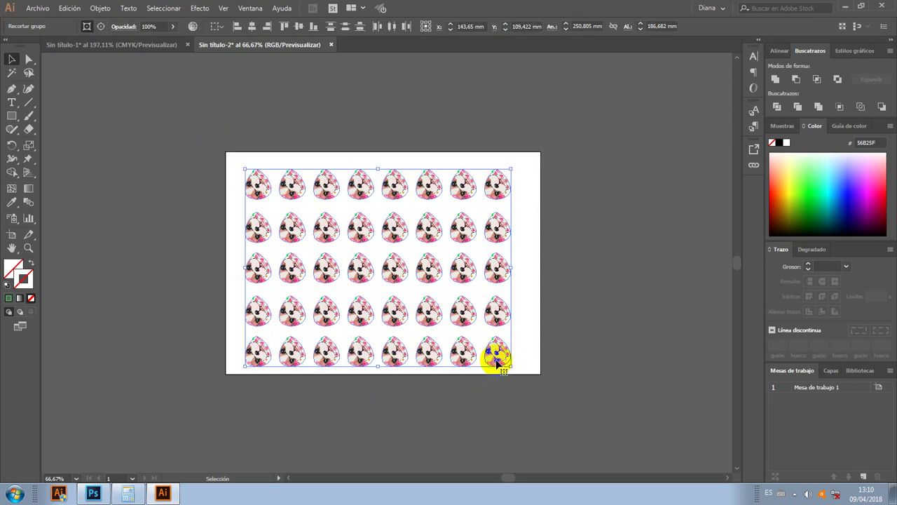
drag(495, 357, 488, 347)
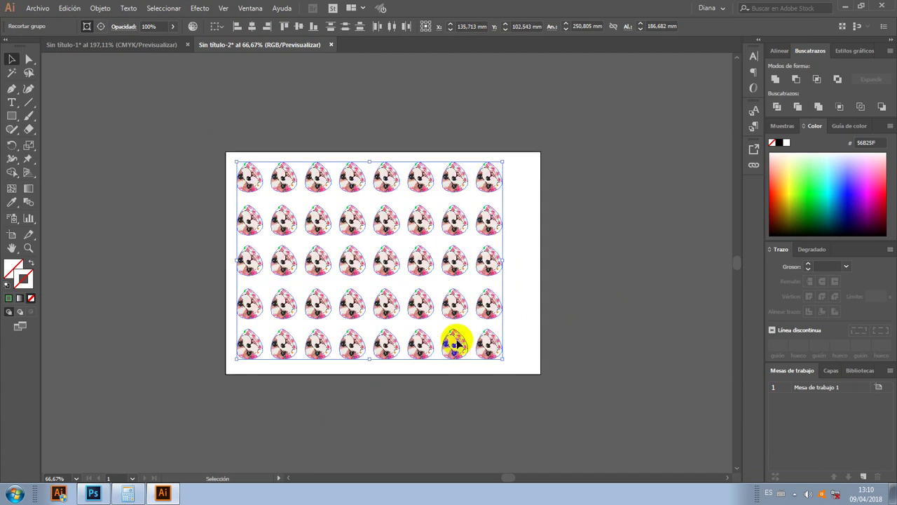
click(539, 232)
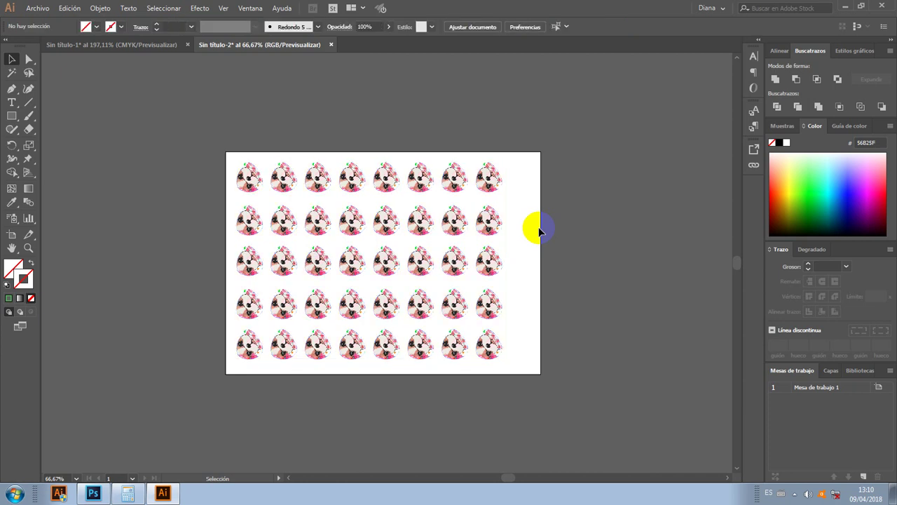
- Alt-drag the right-hand sticker column into a ninth column along the page's right edge
click(489, 181)
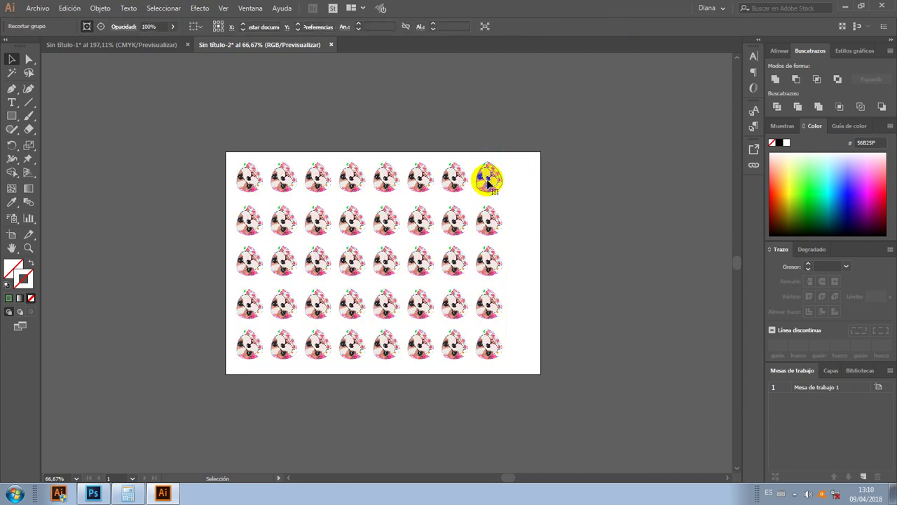
drag(488, 181, 516, 183)
click(613, 225)
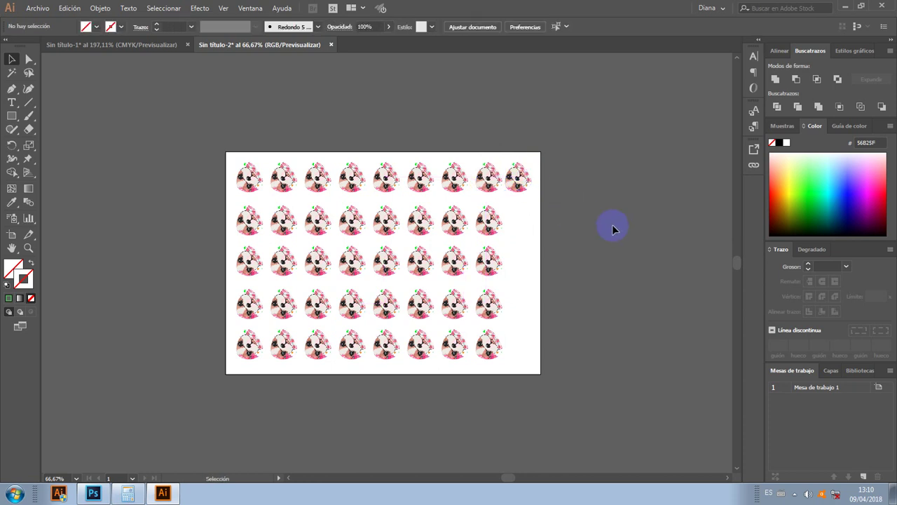
click(518, 184)
key(Delete)
mouse_move(493, 283)
mouse_down()
mouse_move(486, 352)
mouse_move(521, 355)
mouse_up()
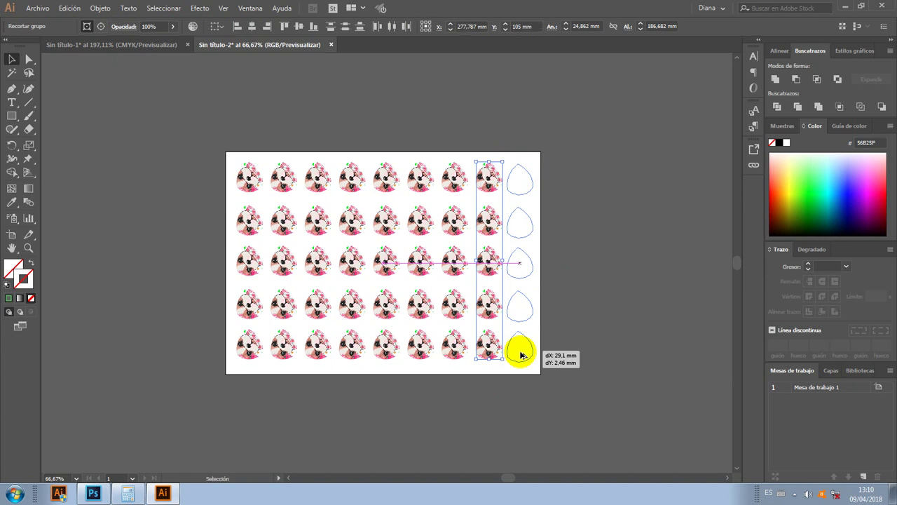
drag(521, 356, 521, 357)
click(568, 352)
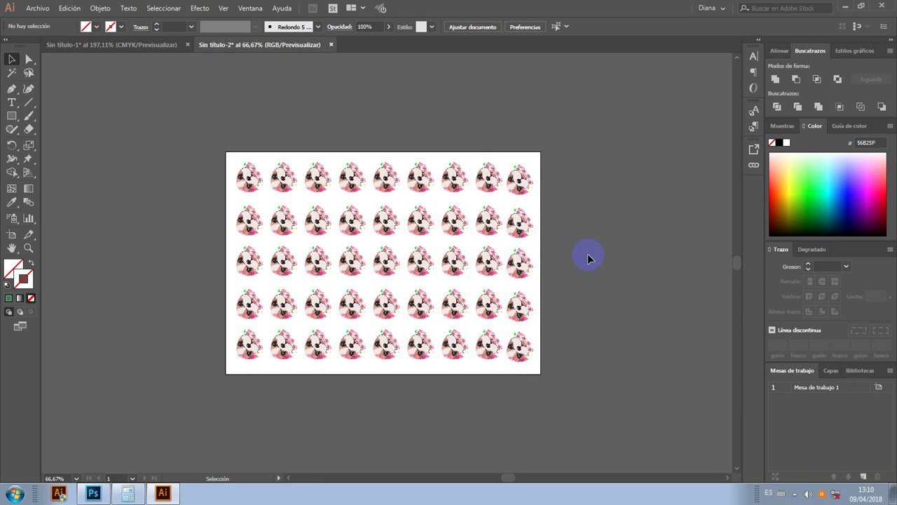
mouse_move(565, 154)
mouse_down()
mouse_move(520, 359)
mouse_move(528, 344)
mouse_up()
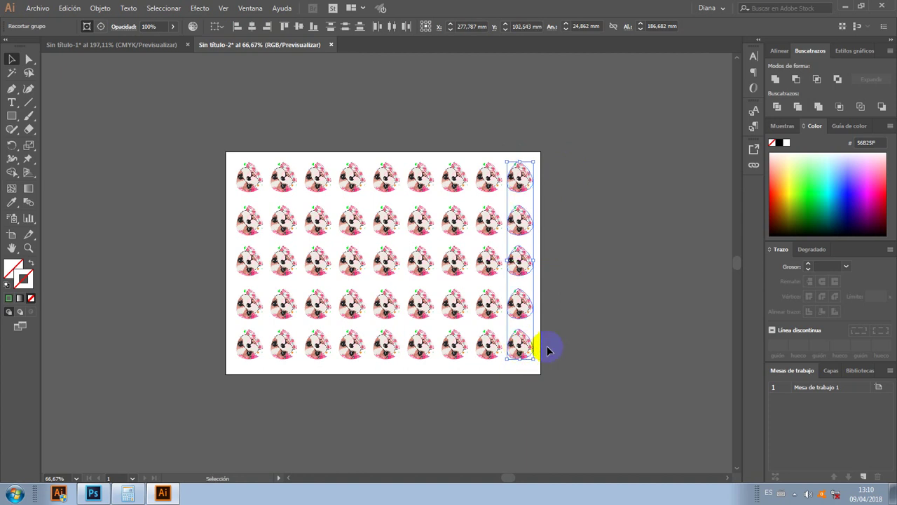
click(548, 349)
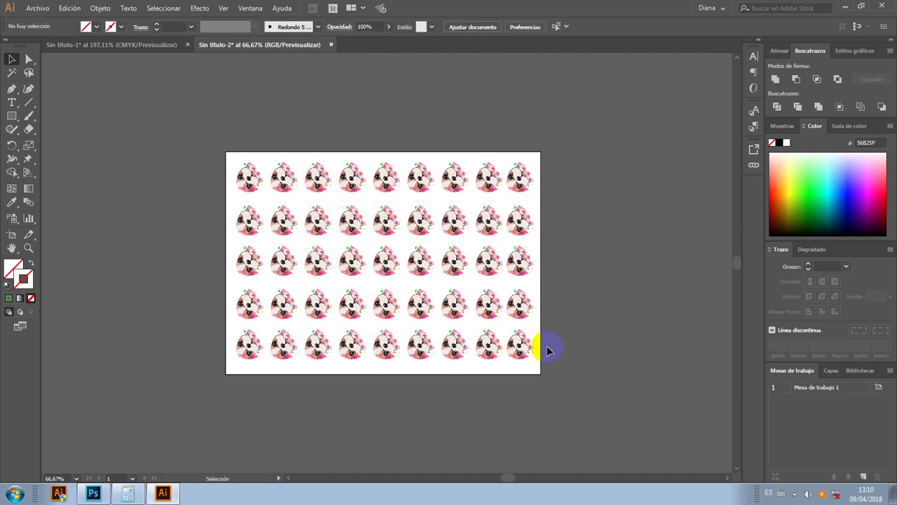